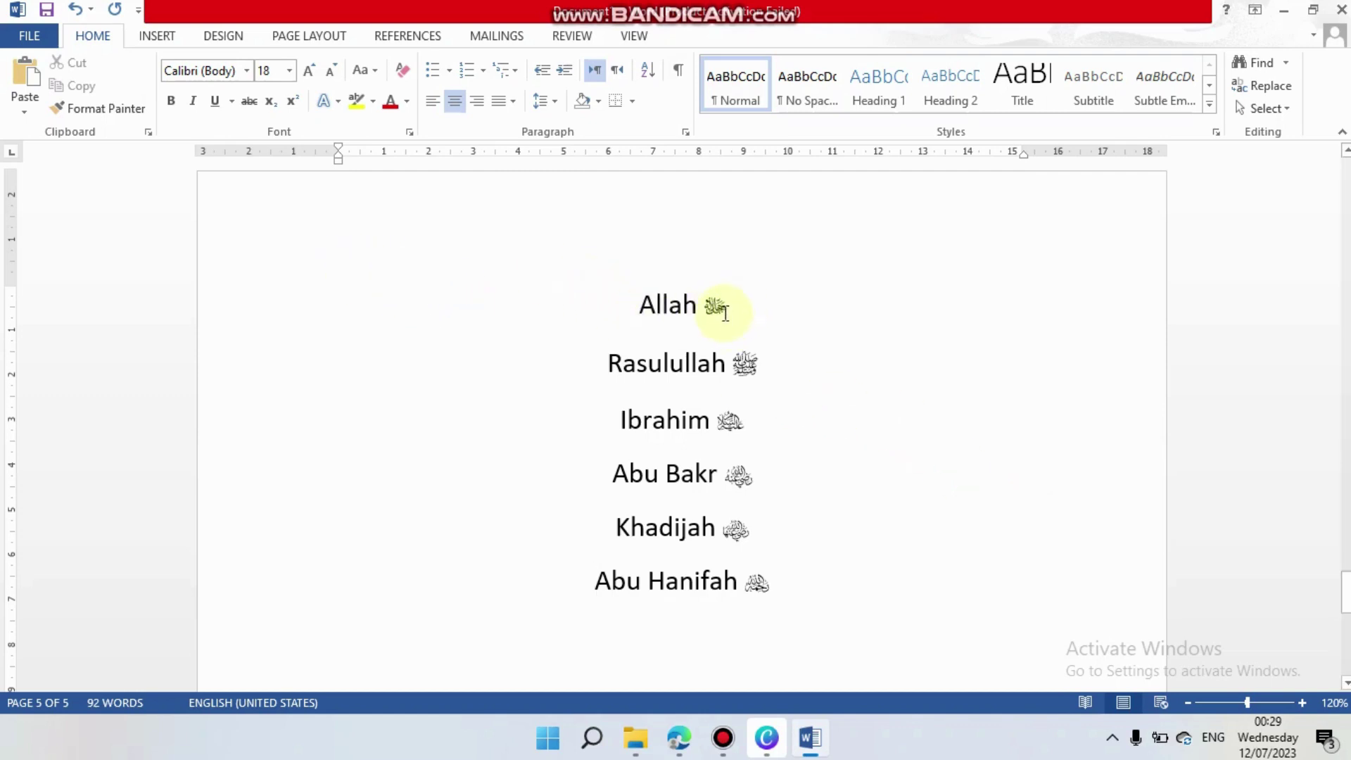
# Step: Examine the Arabic honorific symbols beside Allah and Rasulullah in the list of names
pyautogui.moveTo(734, 306); pyautogui.dragTo(703, 308)
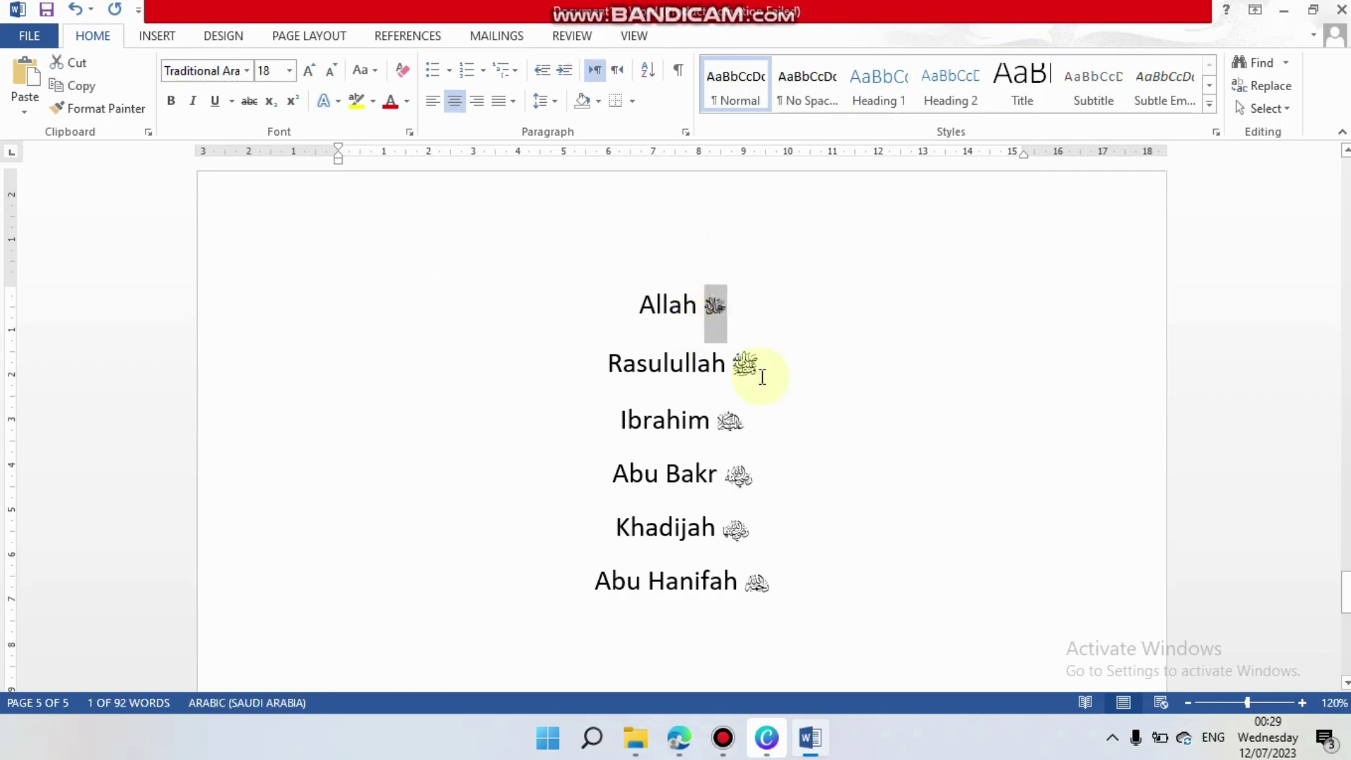
pyautogui.moveTo(769, 371); pyautogui.dragTo(746, 363)
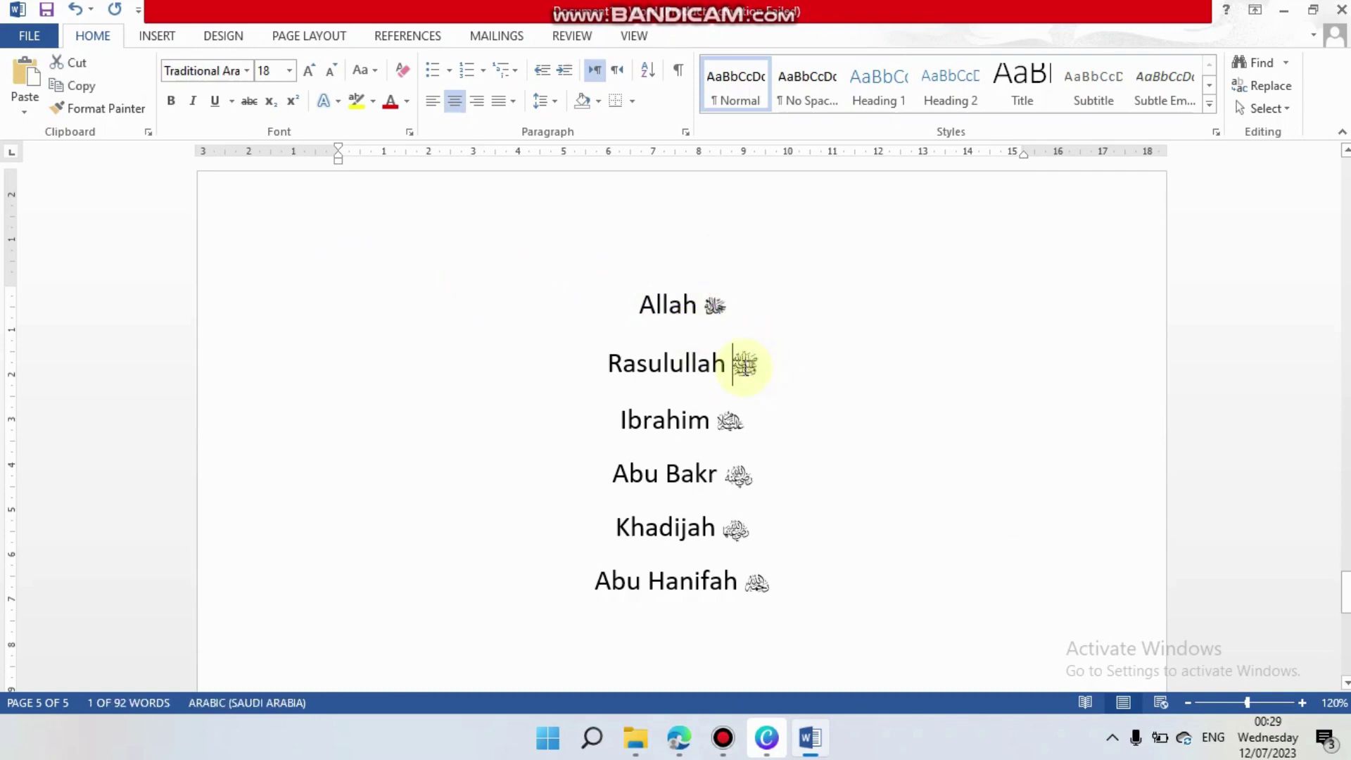
pyautogui.click(758, 382)
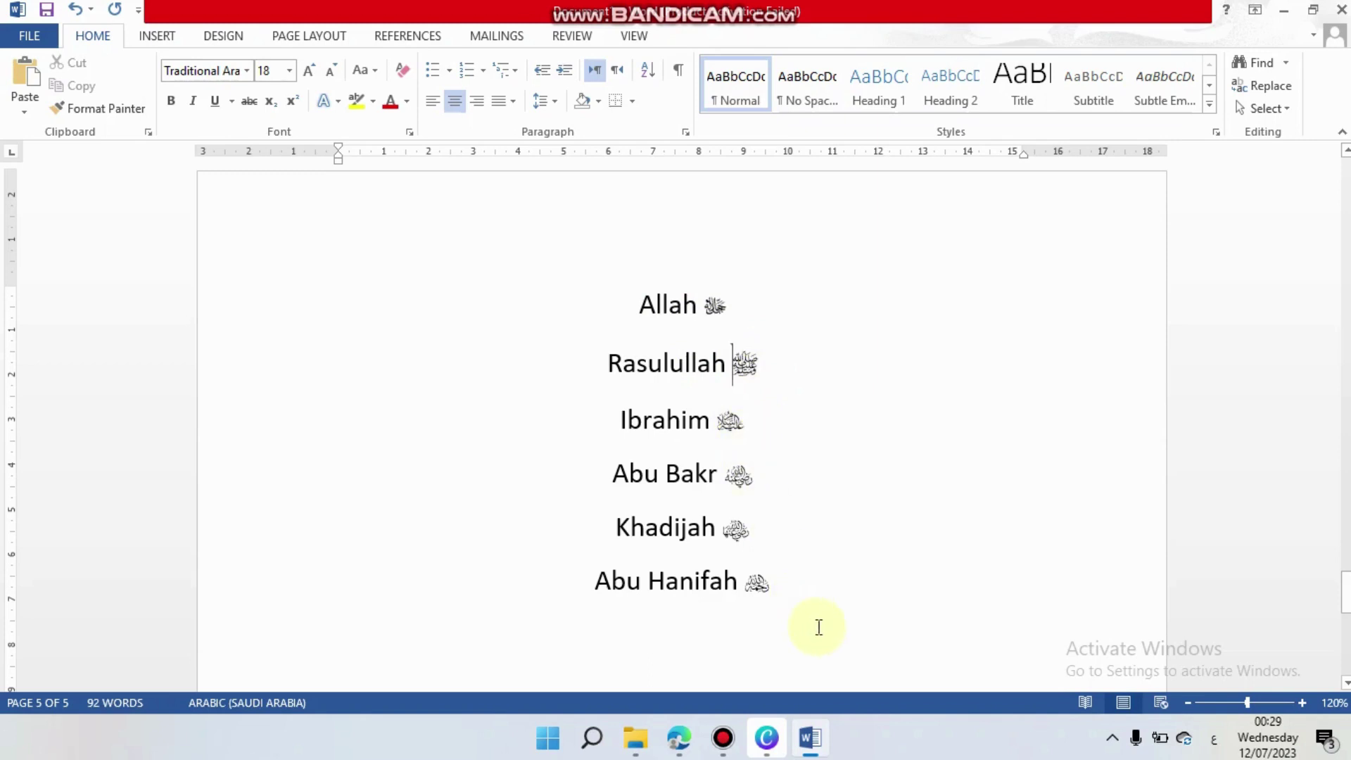
pyautogui.click(721, 306)
pyautogui.moveTo(721, 307); pyautogui.dragTo(715, 325)
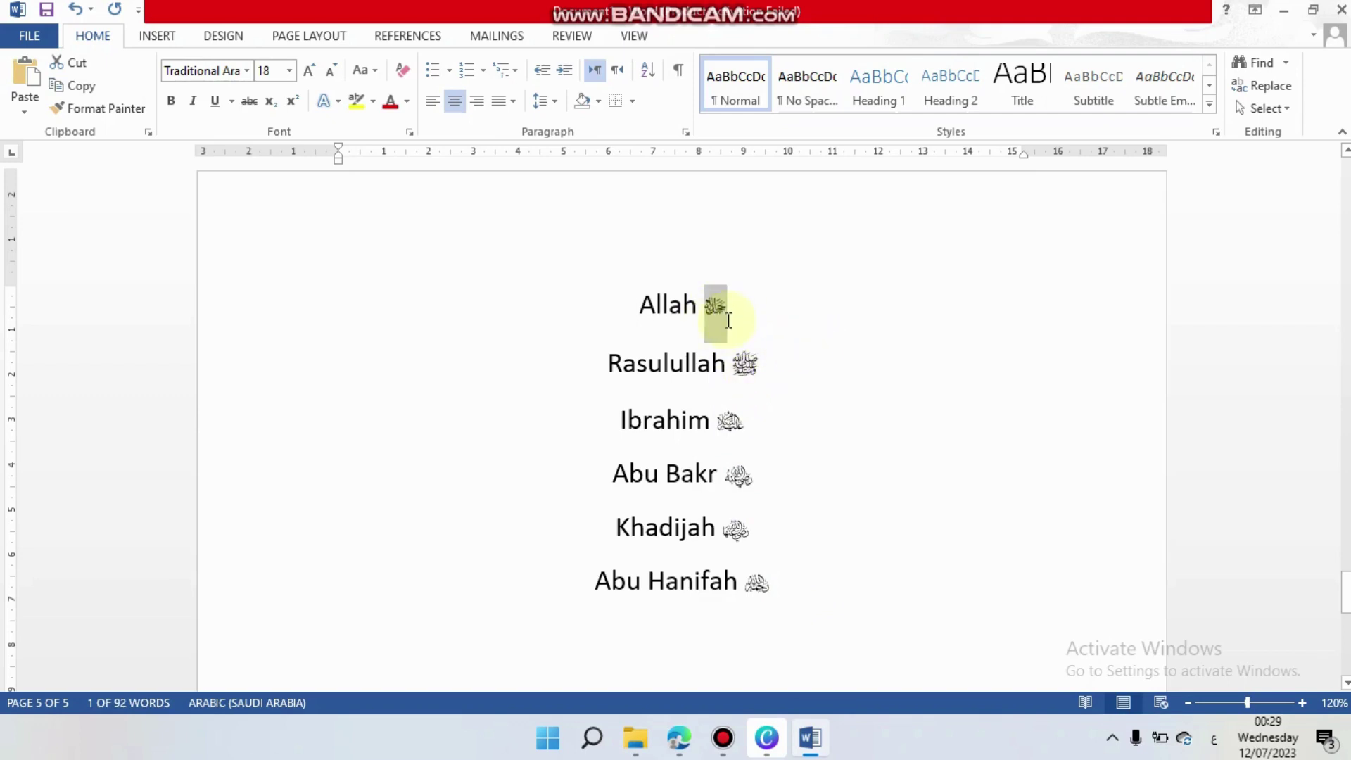
pyautogui.click(732, 320)
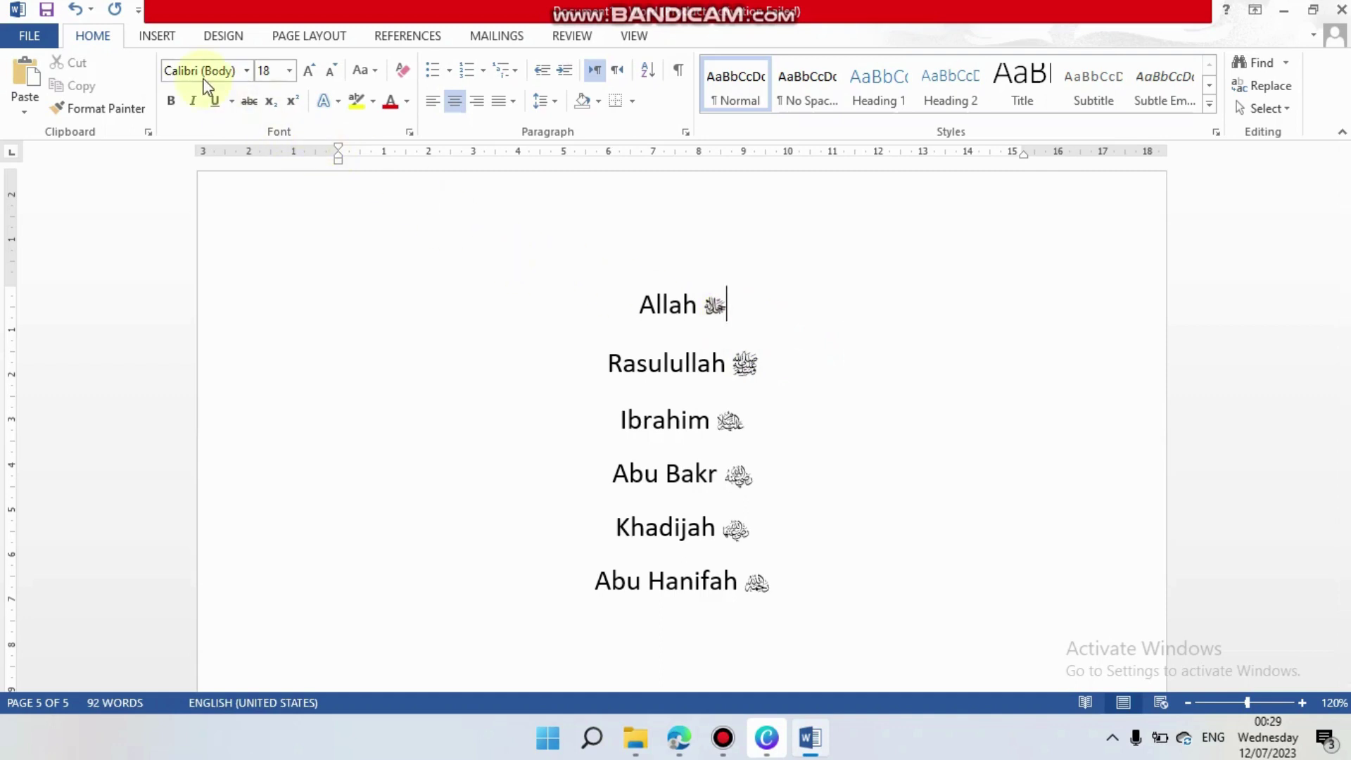
# Step: Open the full Symbol dialog and place it below the KFGQPC Arabic Symbols 01 line on page 4
pyautogui.click(167, 40)
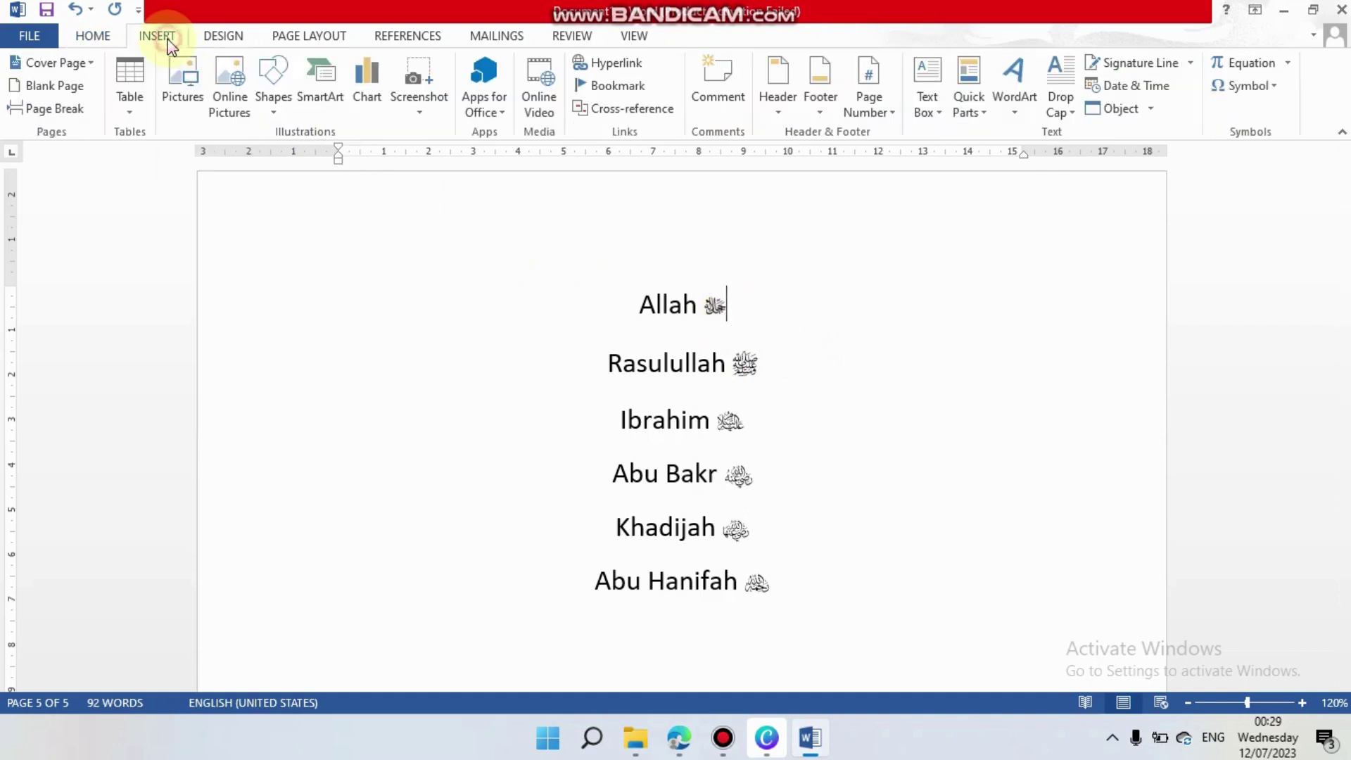
pyautogui.click(1258, 89)
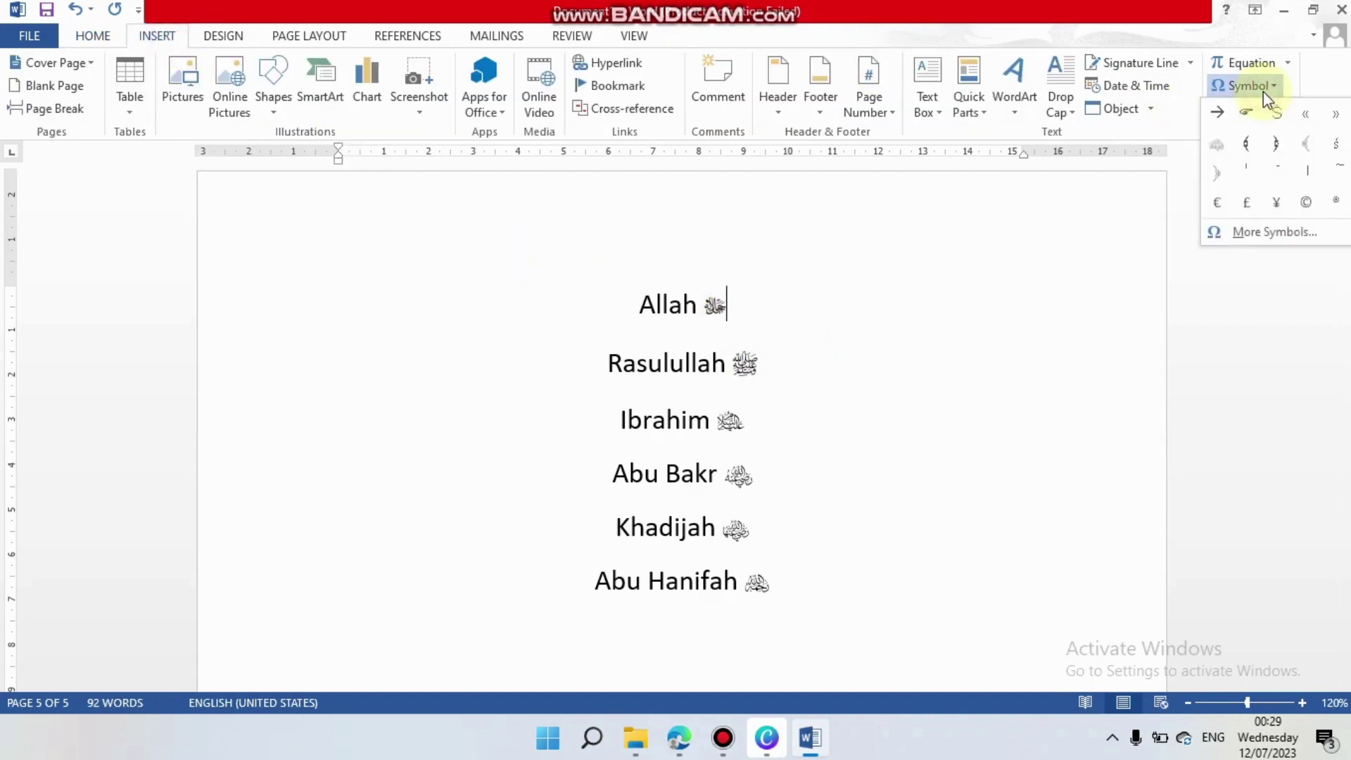
pyautogui.click(1286, 234)
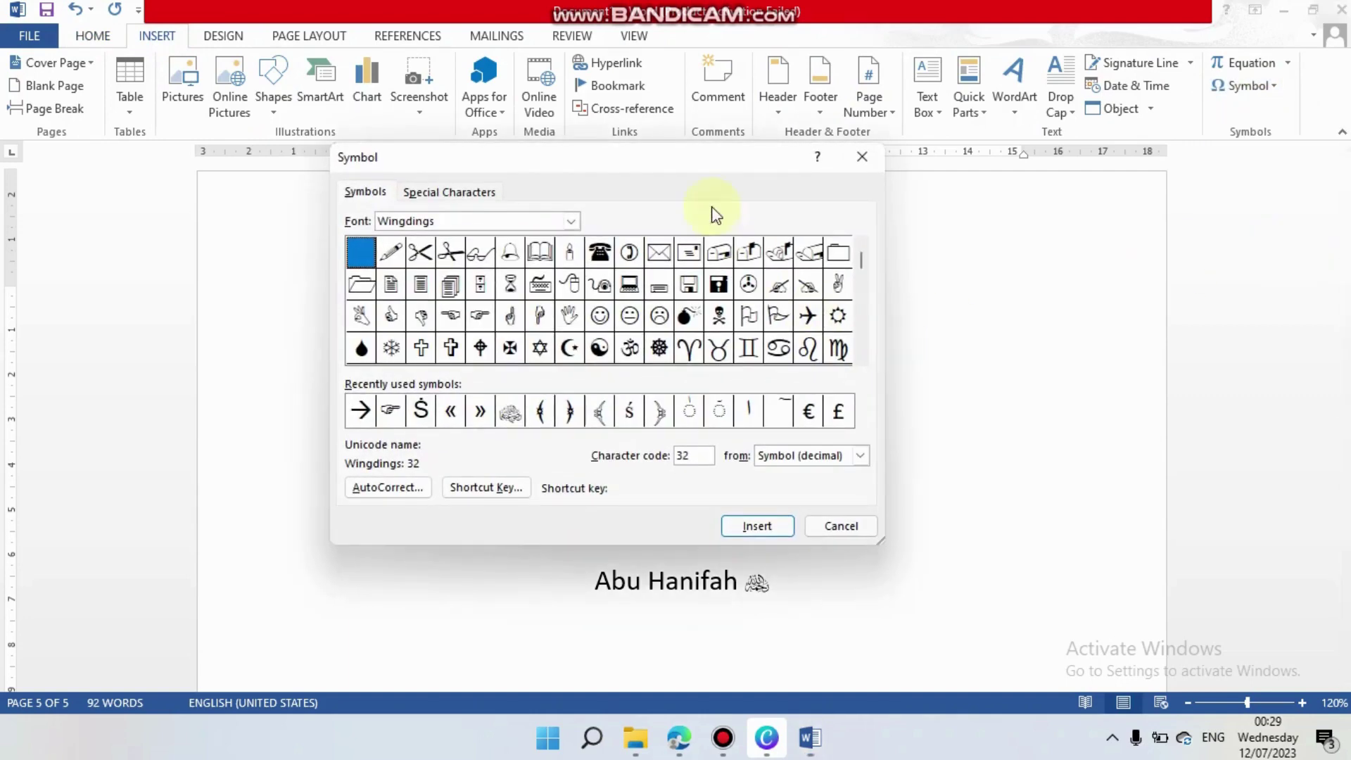
pyautogui.moveTo(702, 169); pyautogui.dragTo(383, 233)
pyautogui.scroll(5, 1068, 337)
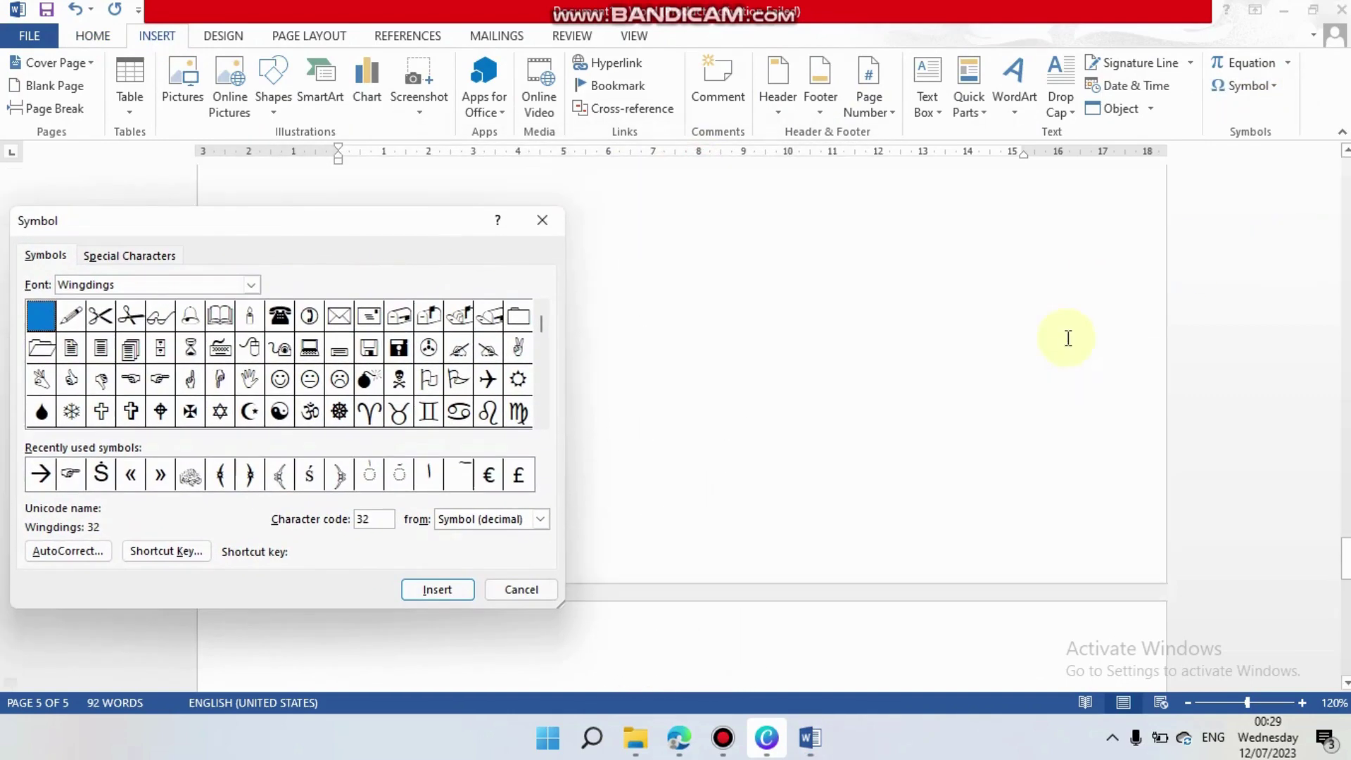
pyautogui.scroll(4, 1067, 337)
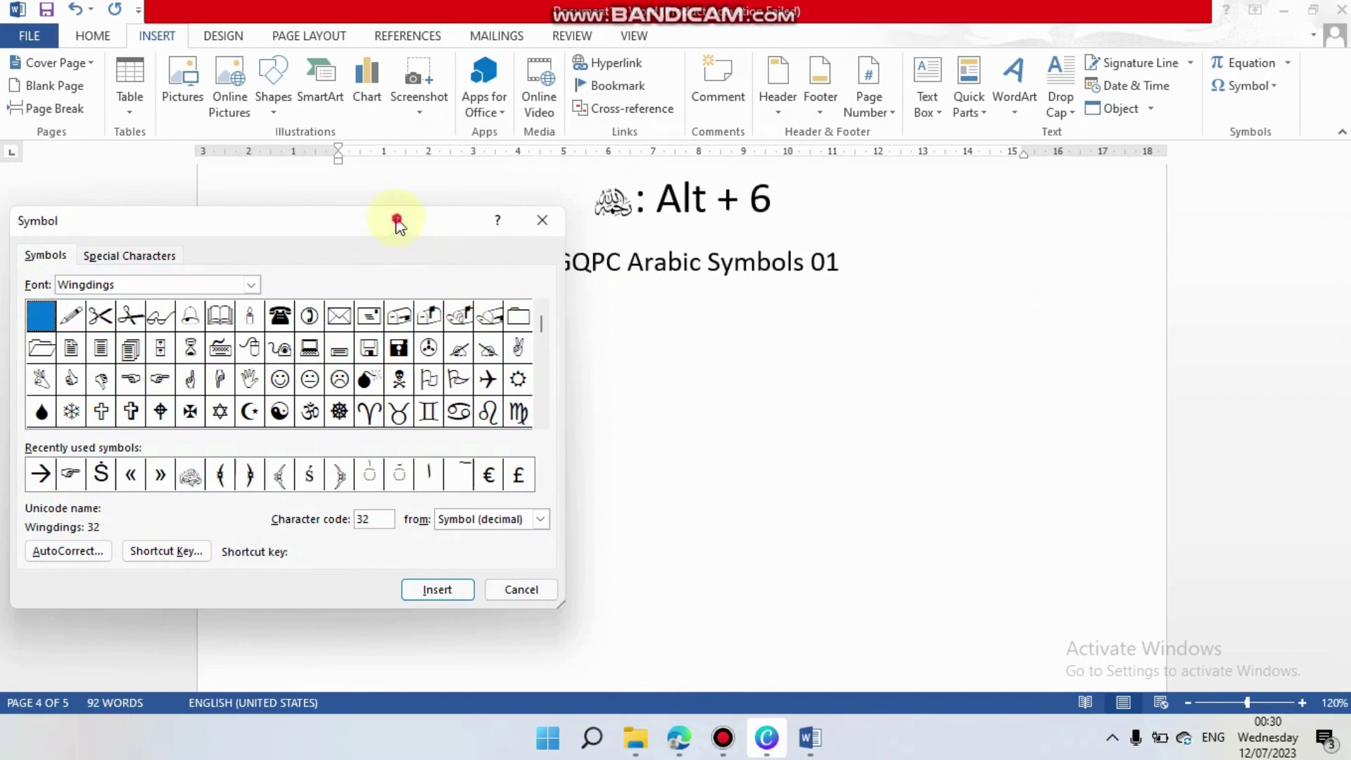
pyautogui.moveTo(397, 224); pyautogui.dragTo(830, 319)
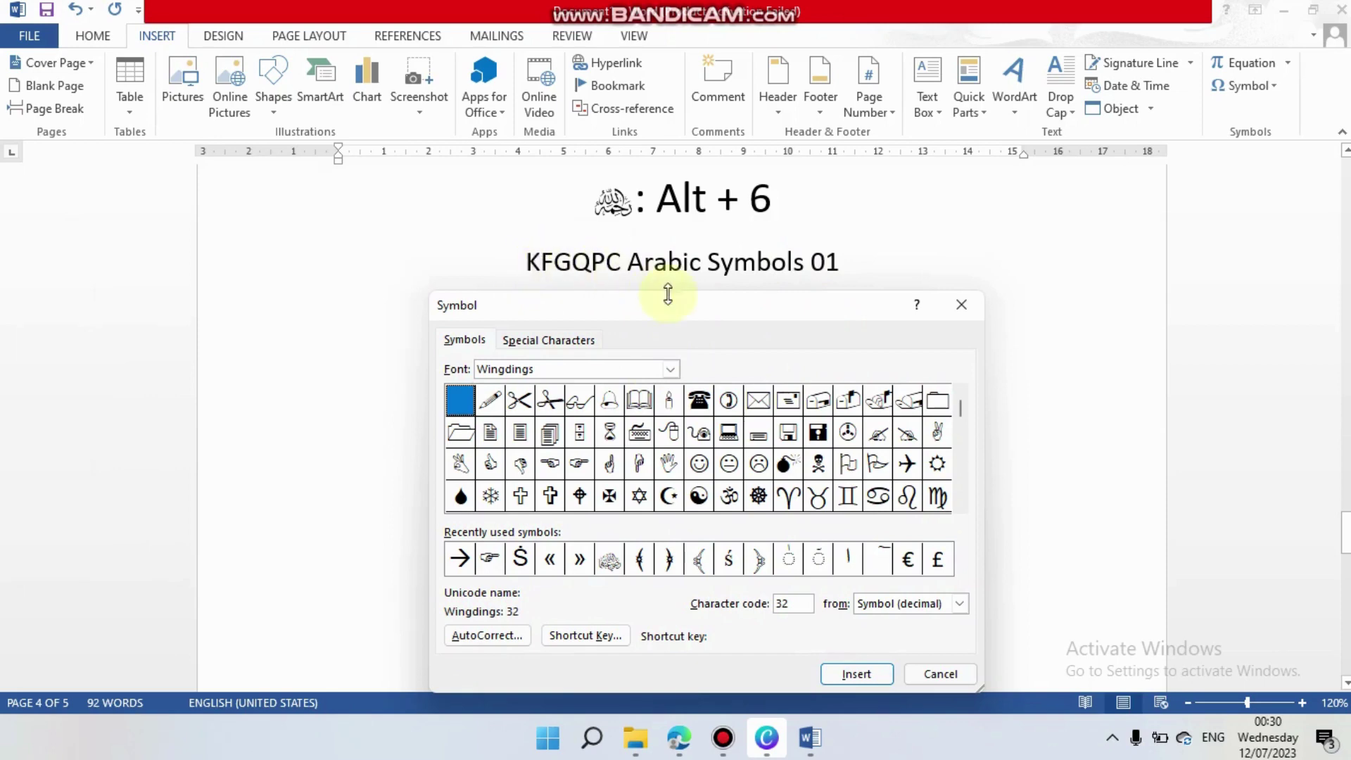
# Step: Set the Symbol dialog's font to KFGQPC Arabic Symbols 01
pyautogui.click(672, 370)
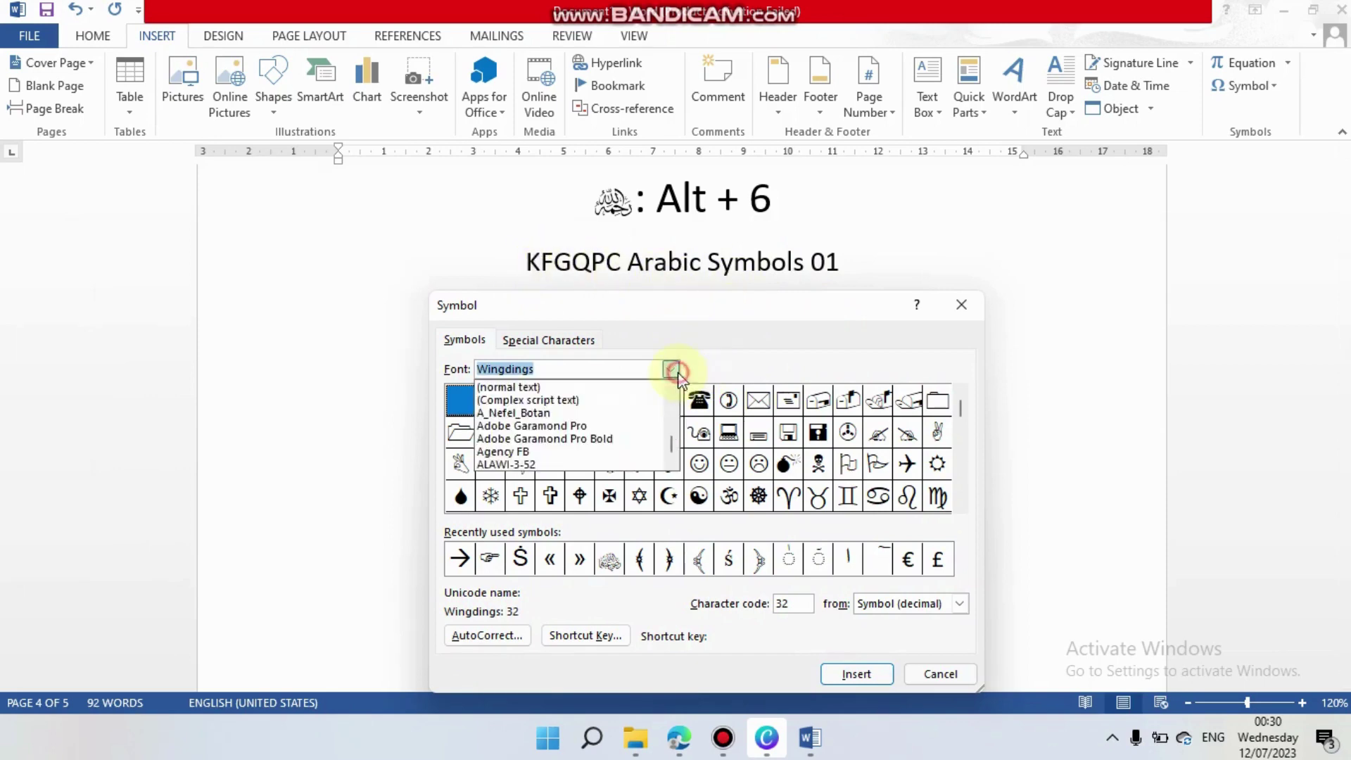
pyautogui.scroll(-10, 668, 444)
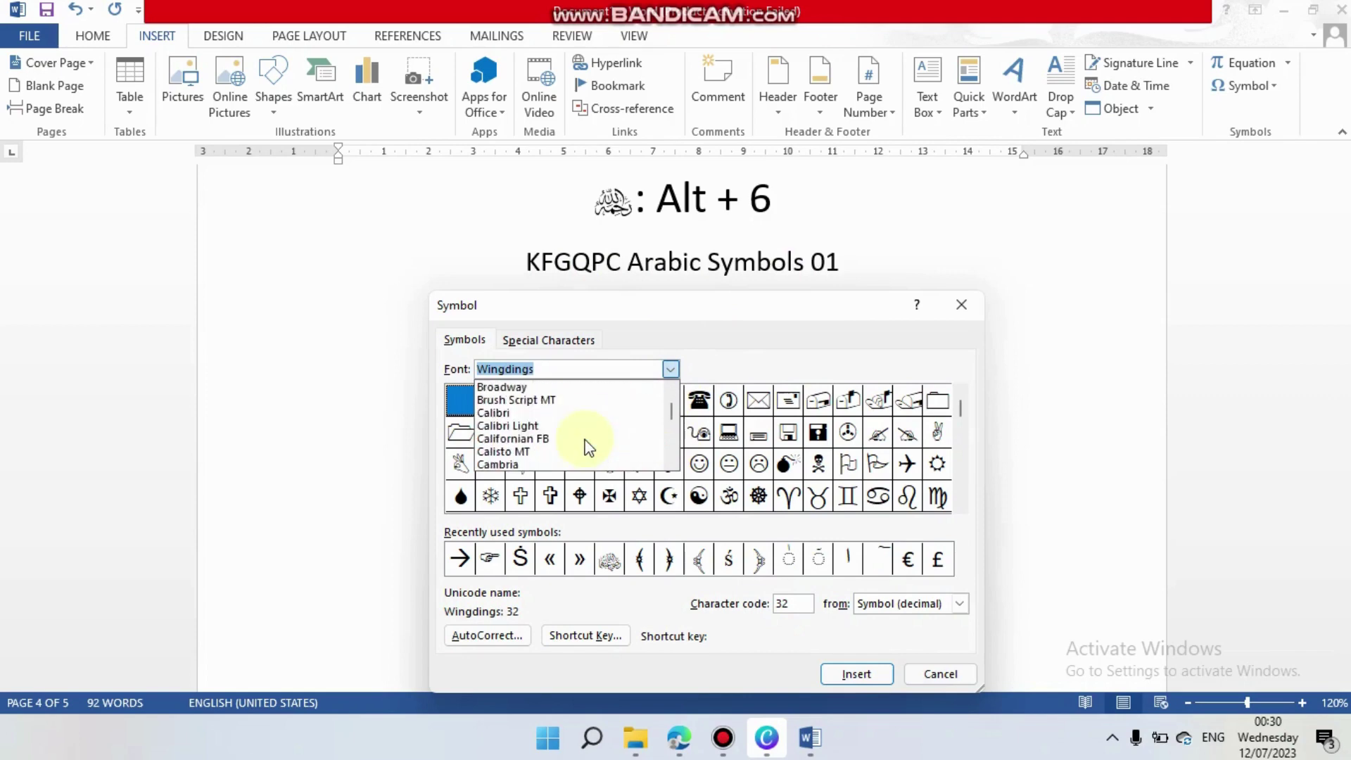
pyautogui.scroll(-5, 581, 441)
pyautogui.scroll(-6, 625, 415)
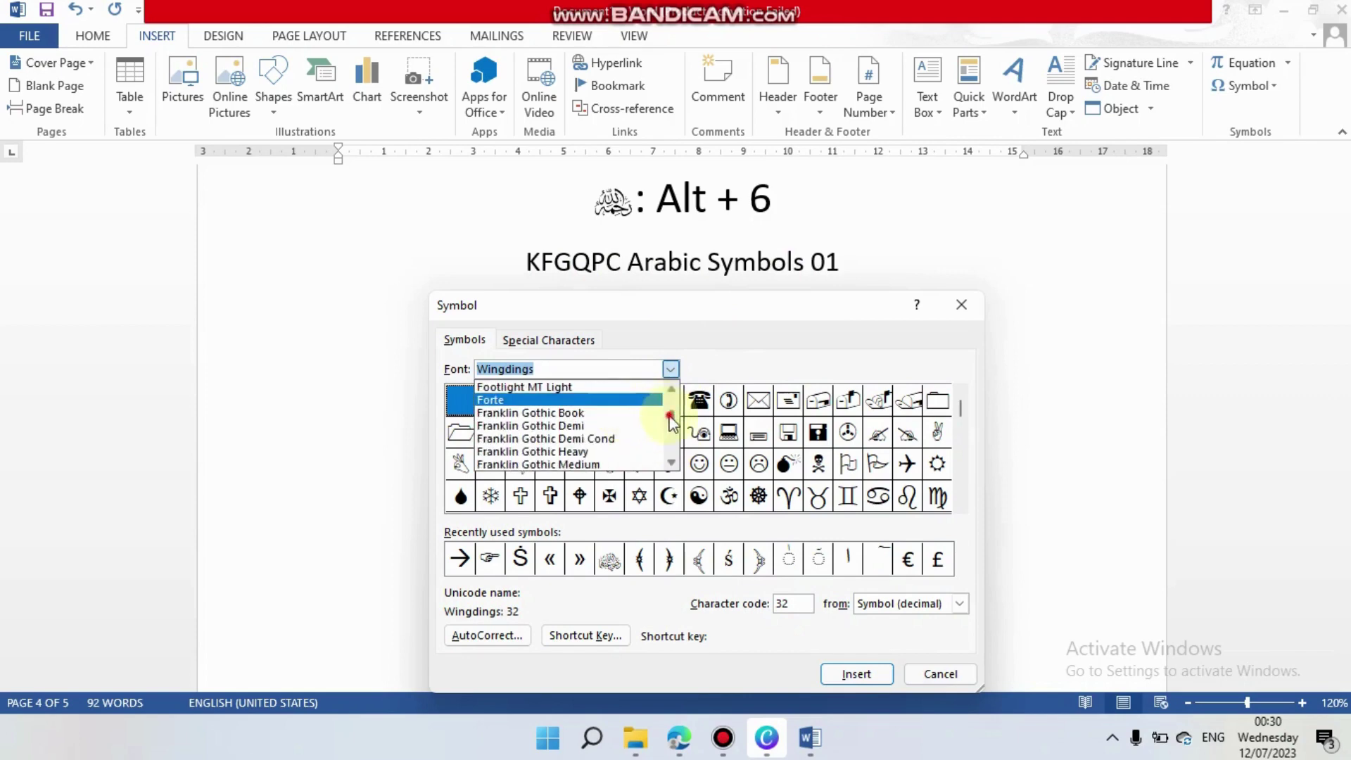
pyautogui.moveTo(670, 421); pyautogui.dragTo(609, 431)
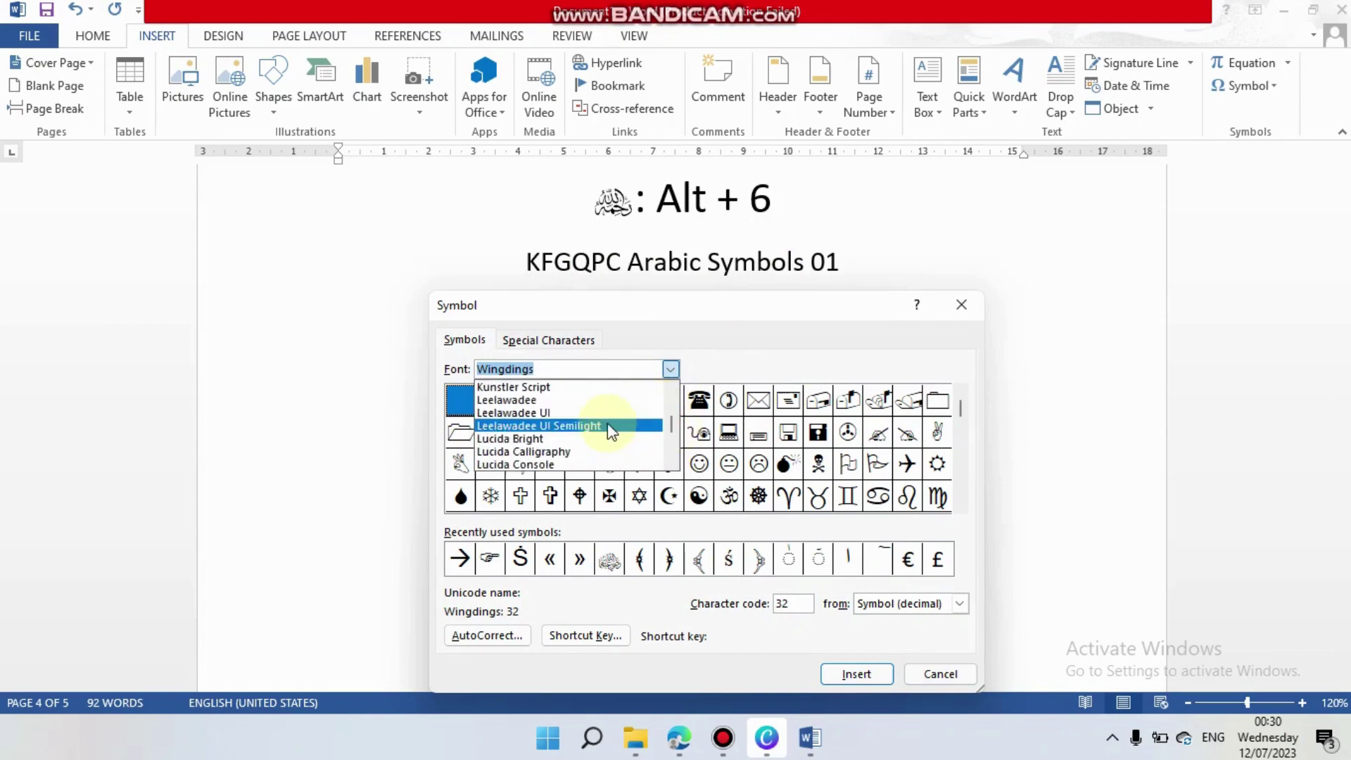
pyautogui.write('k')
pyautogui.click(596, 403)
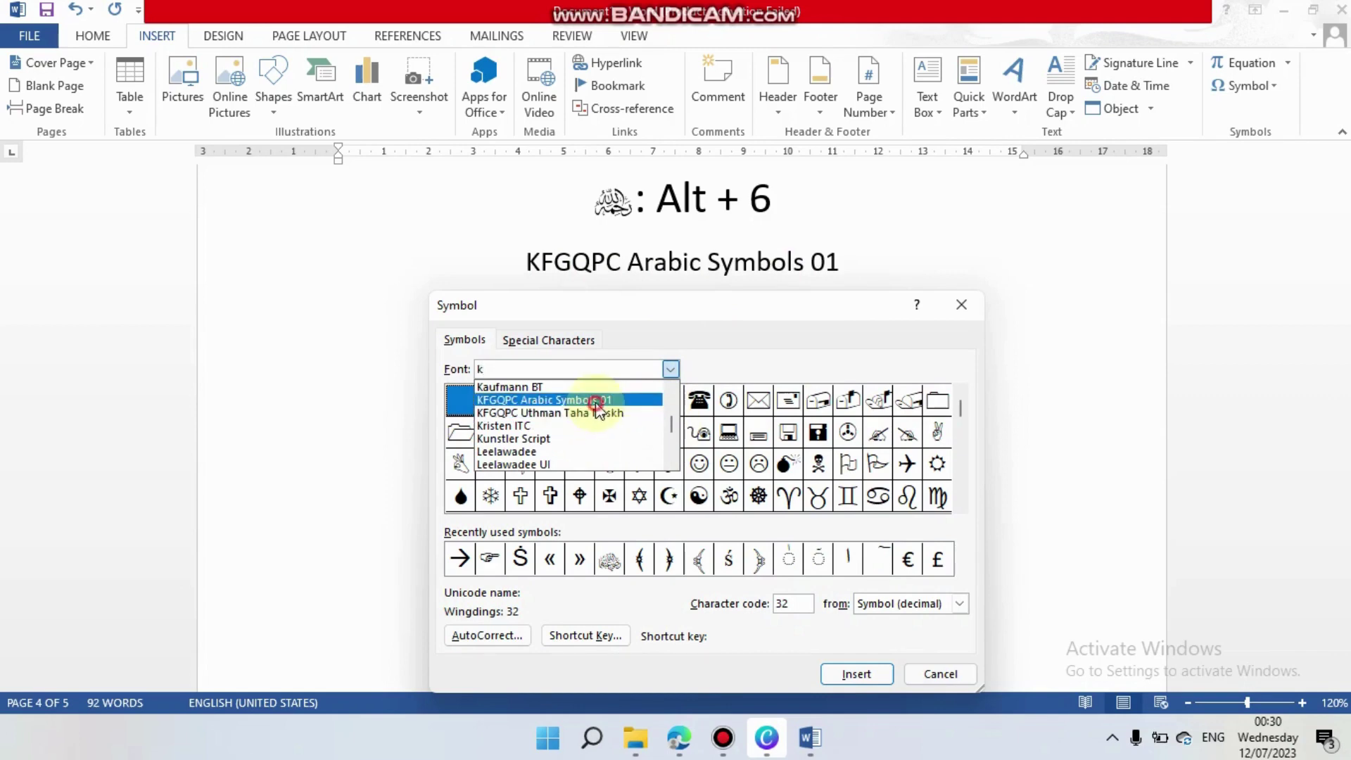
# Step: Browse the Arabic honorific symbols in the character grid, and close the dialog without inserting any
pyautogui.click(738, 490)
pyautogui.press('Right')
pyautogui.press('Down')
pyautogui.press('Down')
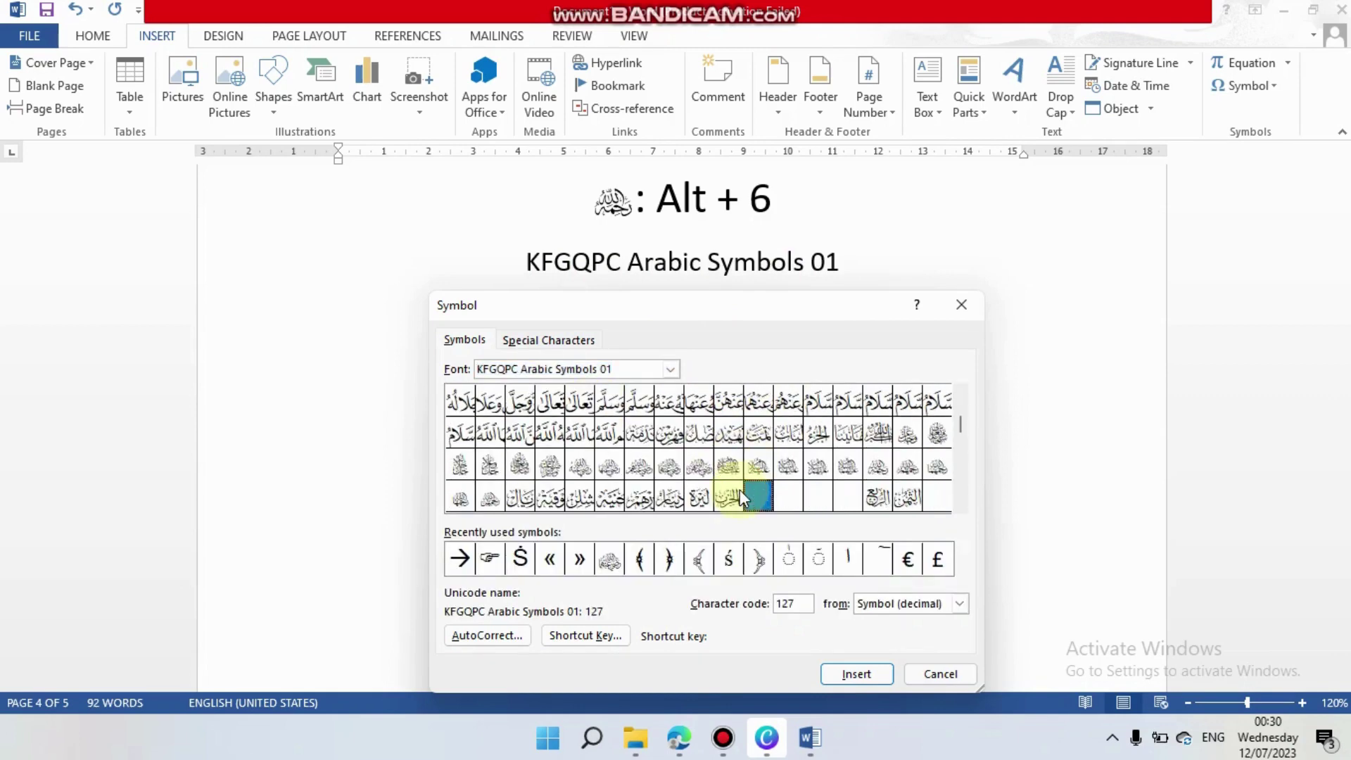
pyautogui.press('Up')
pyautogui.press('Up')
pyautogui.press('Right')
pyautogui.press('Right')
pyautogui.press('Right')
pyautogui.press('Right')
pyautogui.press('Right')
pyautogui.press('Right')
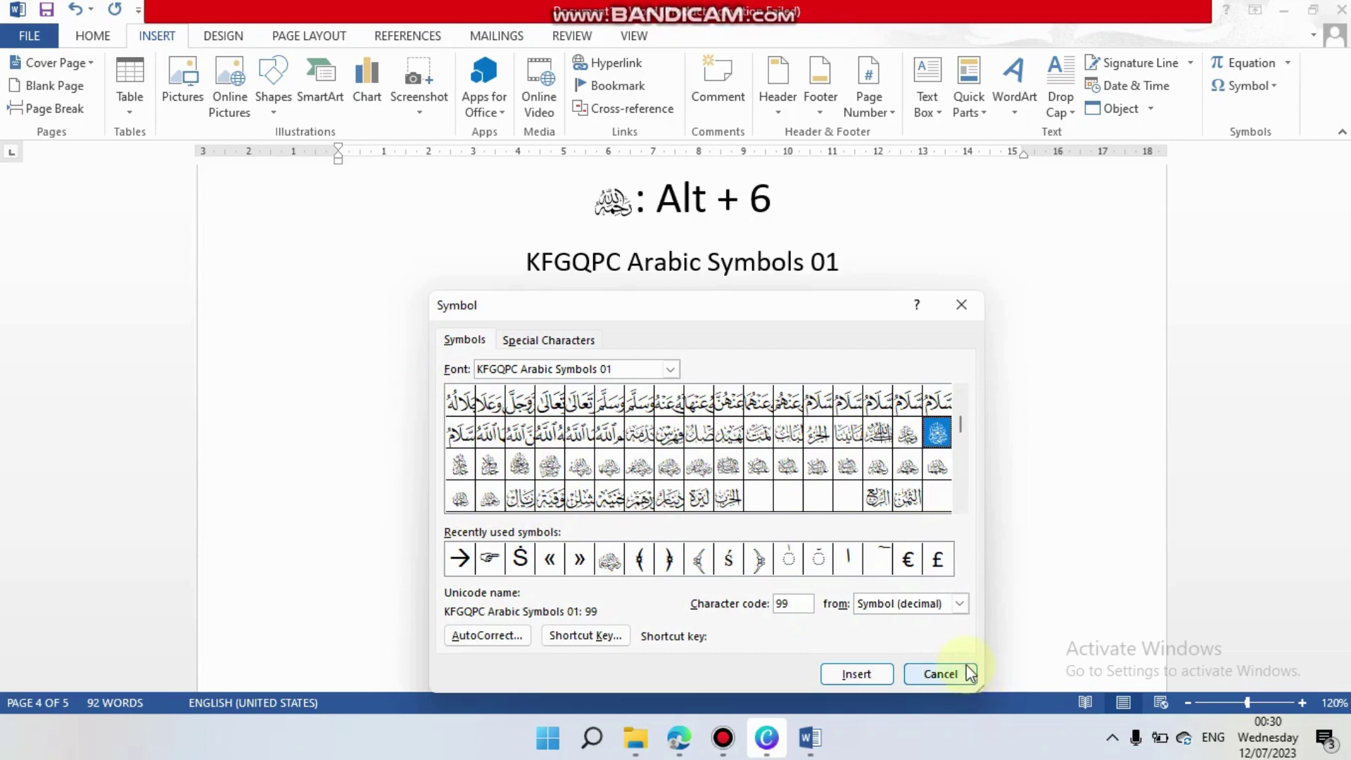
pyautogui.click(948, 681)
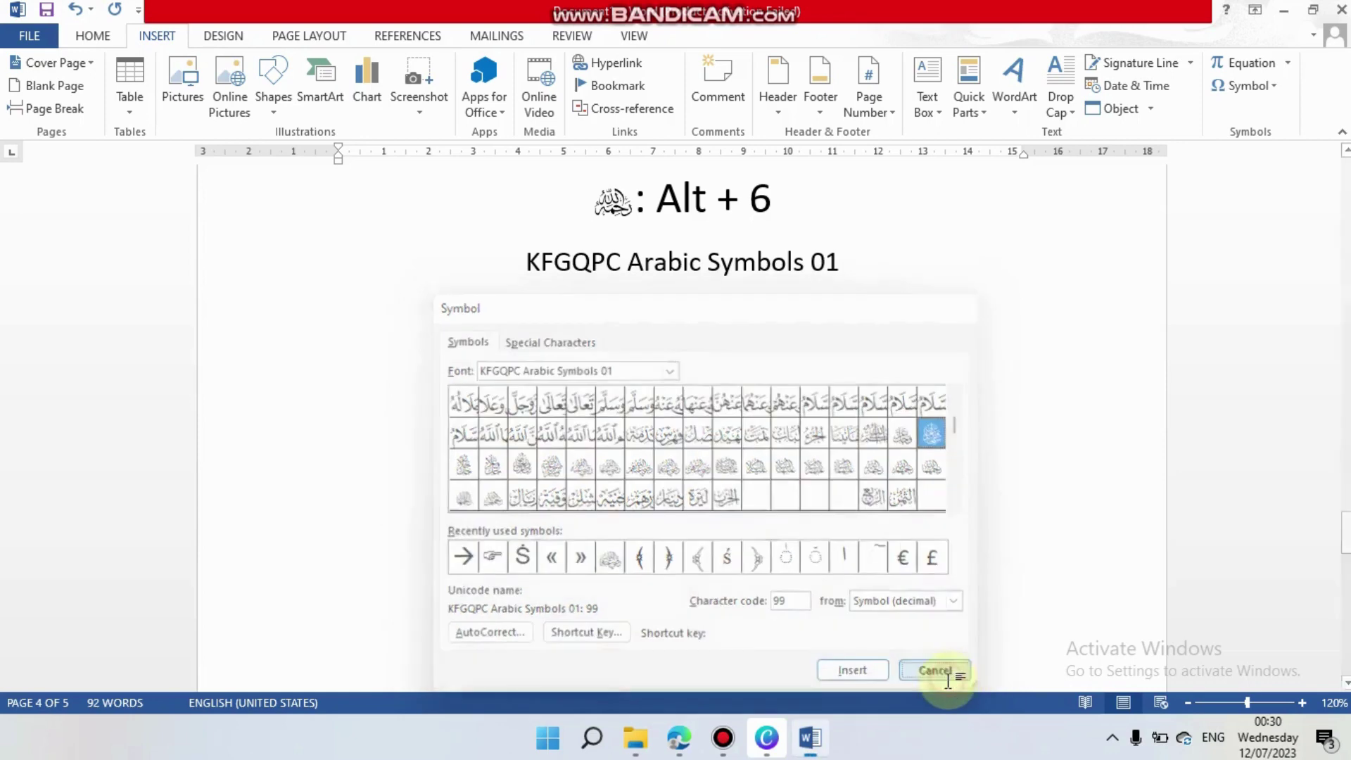
# Step: Review the page 4 list pairing each honorific symbol with its shortcut, Alt + 1 to Alt + 6
pyautogui.scroll(6, 966, 630)
pyautogui.scroll(-1, 966, 630)
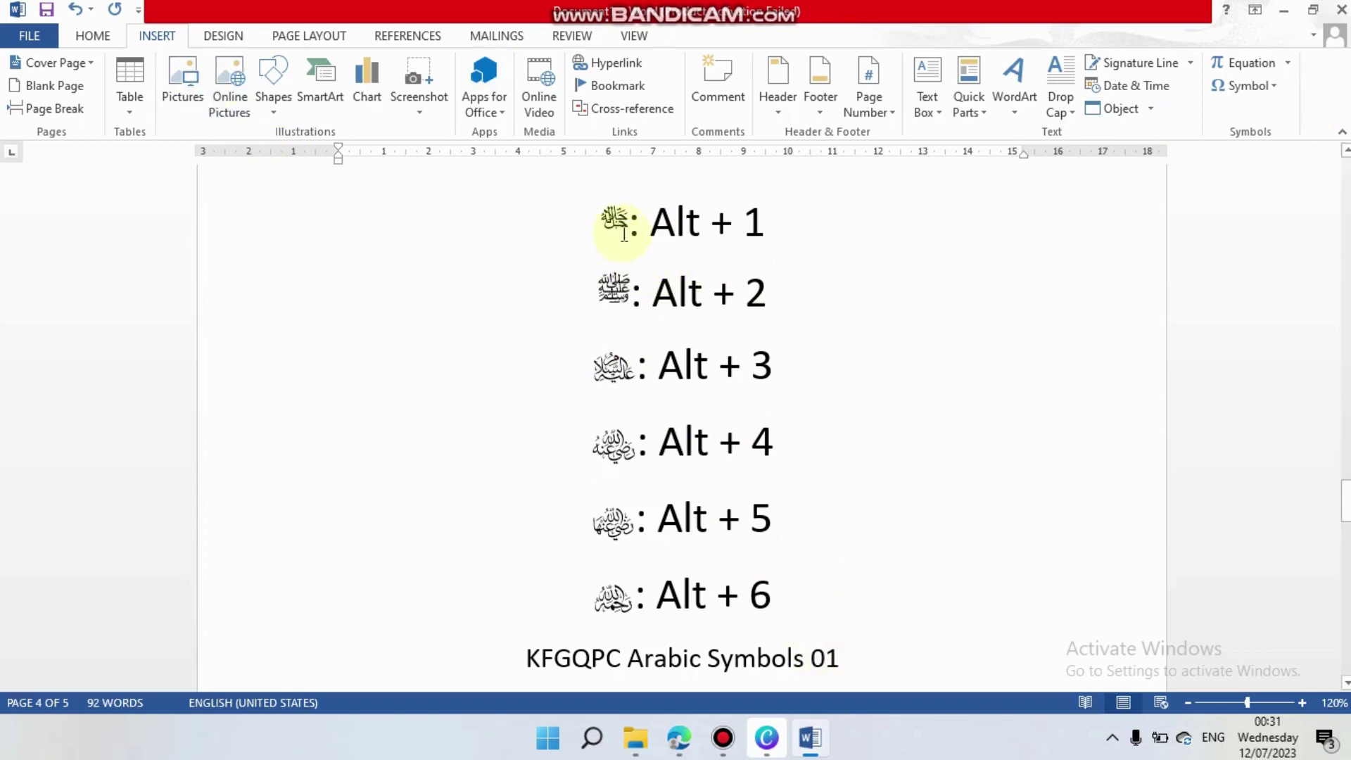
pyautogui.click(612, 301)
pyautogui.doubleClick(612, 296)
pyautogui.doubleClick(613, 364)
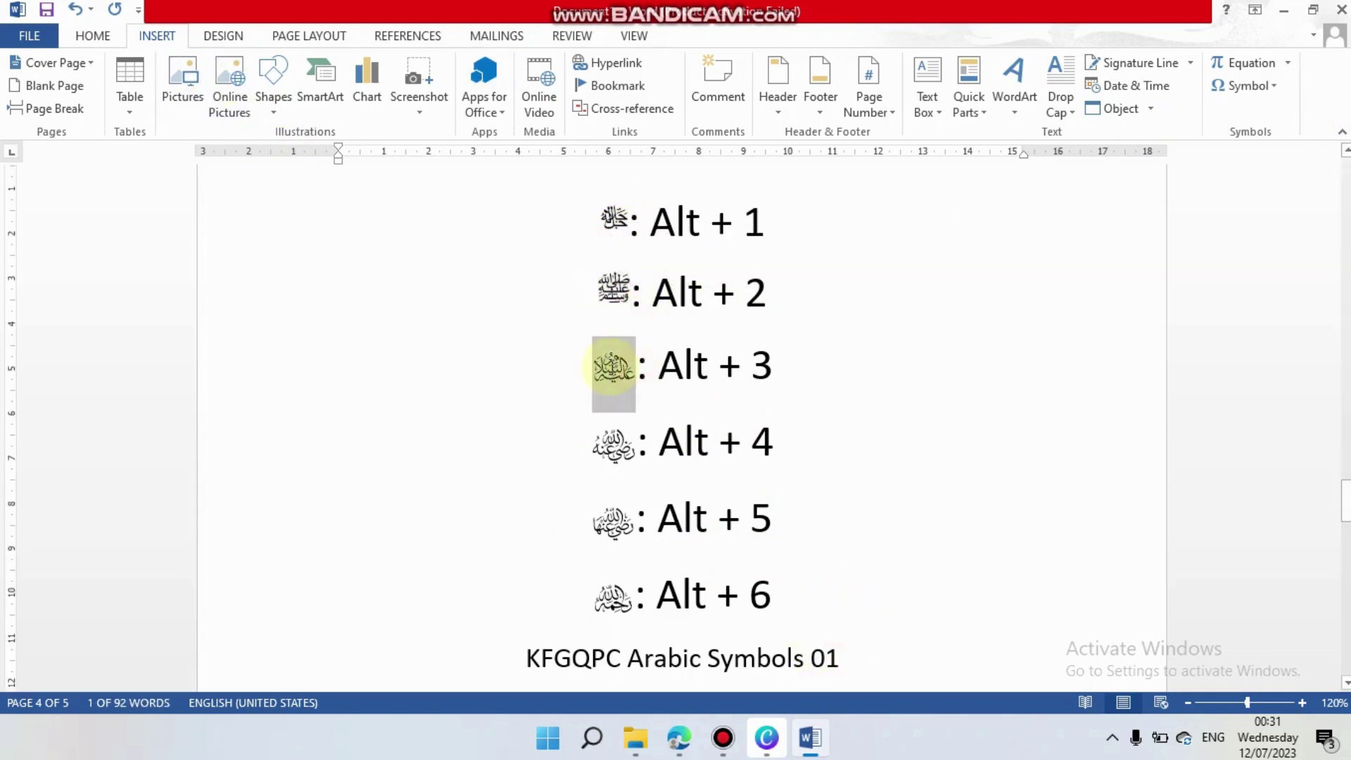
pyautogui.doubleClick(604, 444)
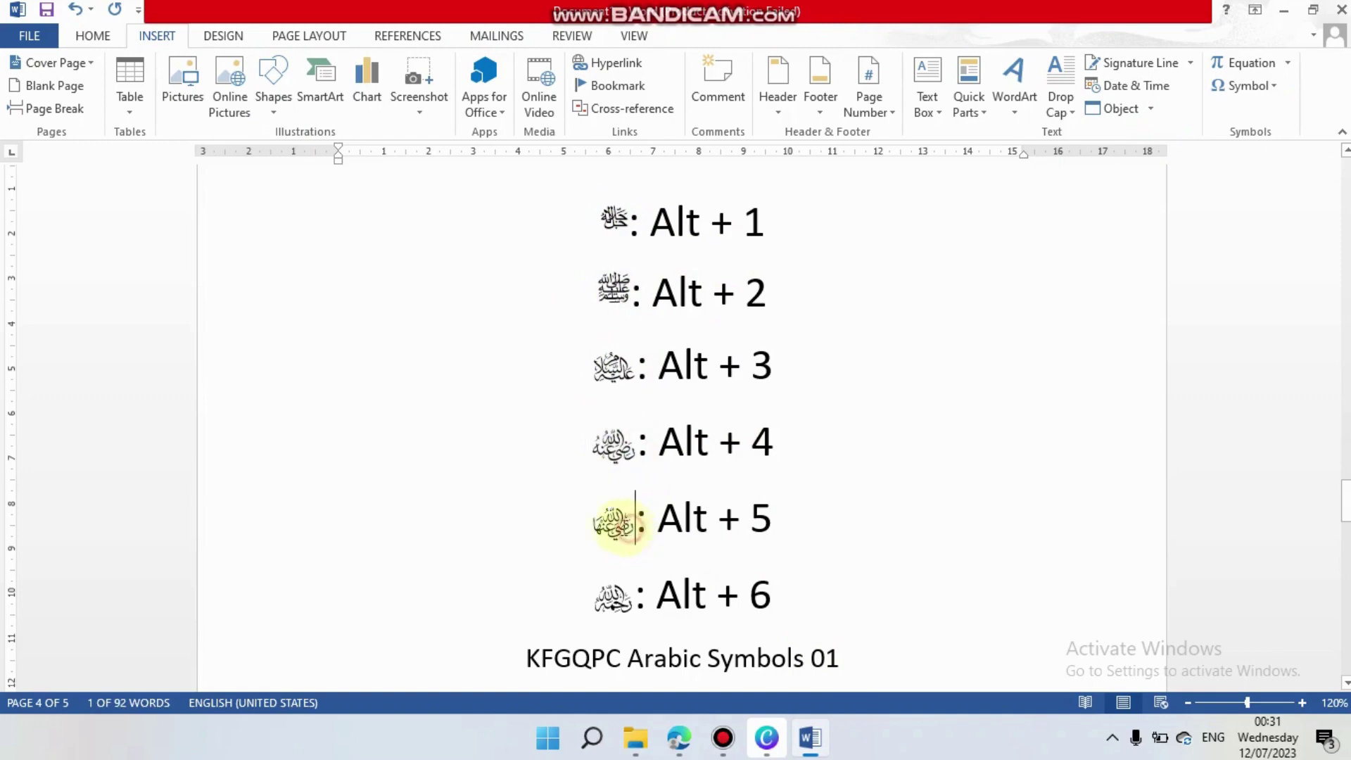
pyautogui.doubleClick(615, 522)
pyautogui.doubleClick(625, 597)
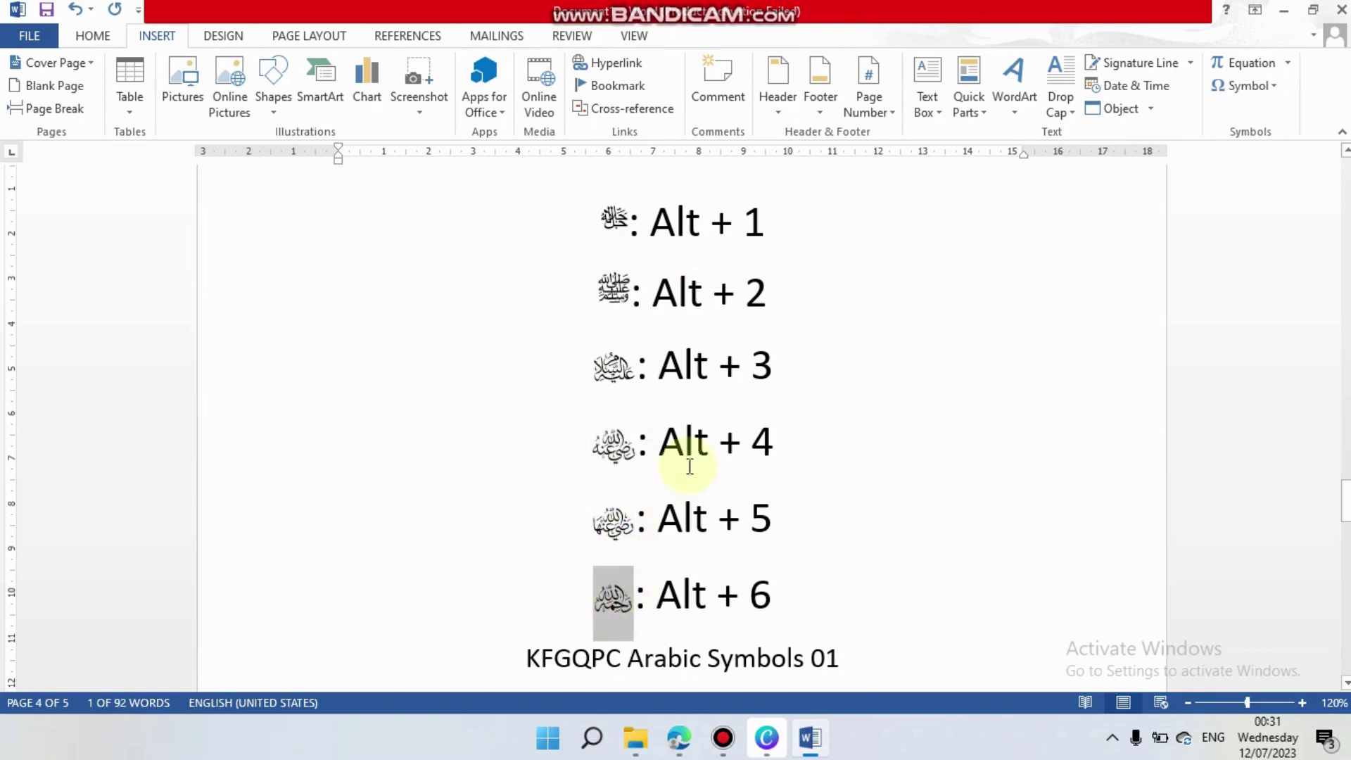
pyautogui.click(686, 443)
# Step: Reopen the full Symbol dialog and choose KFGQPC Arabic Symbols 01 as the symbol font
pyautogui.click(1251, 85)
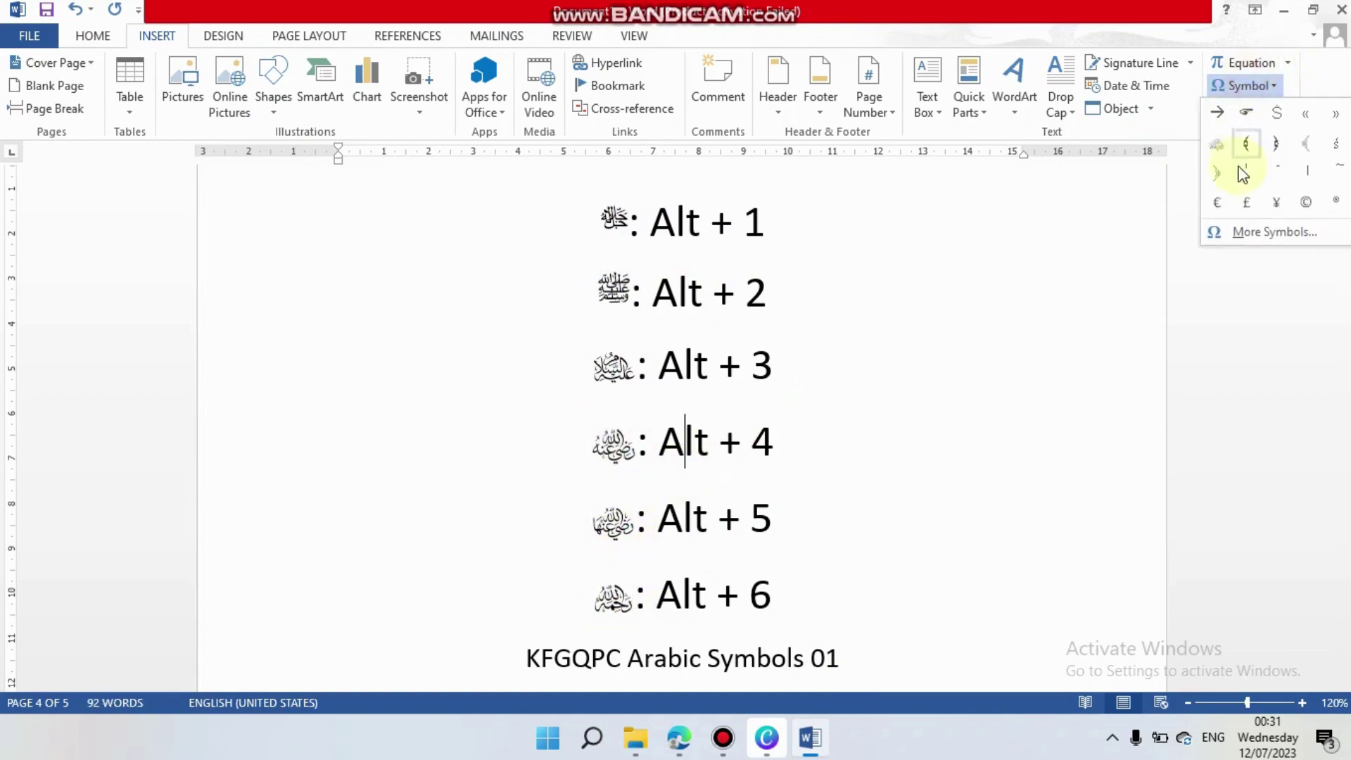
pyautogui.click(1247, 234)
pyautogui.doubleClick(612, 367)
pyautogui.write('kf')
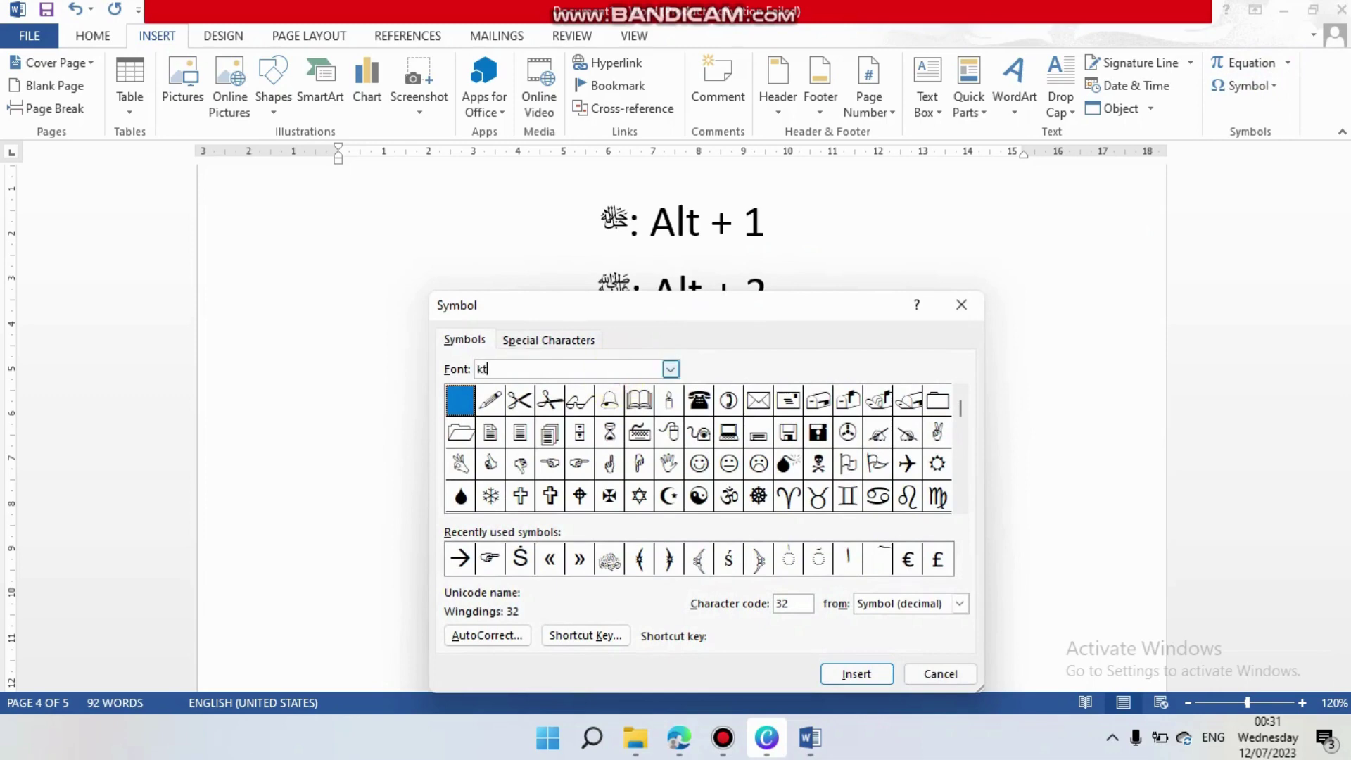
pyautogui.press('BackSpace')
pyautogui.press('BackSpace')
pyautogui.click(670, 369)
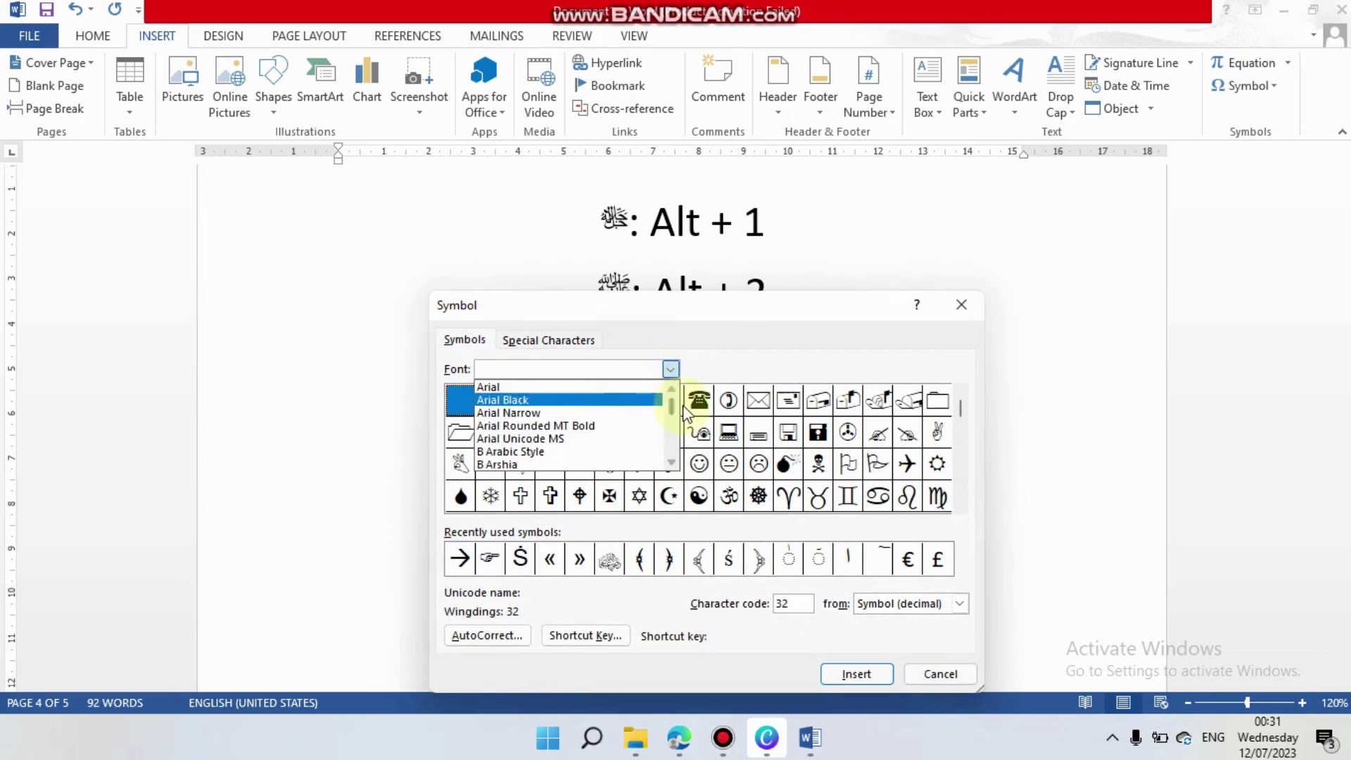
pyautogui.scroll(-5, 702, 253)
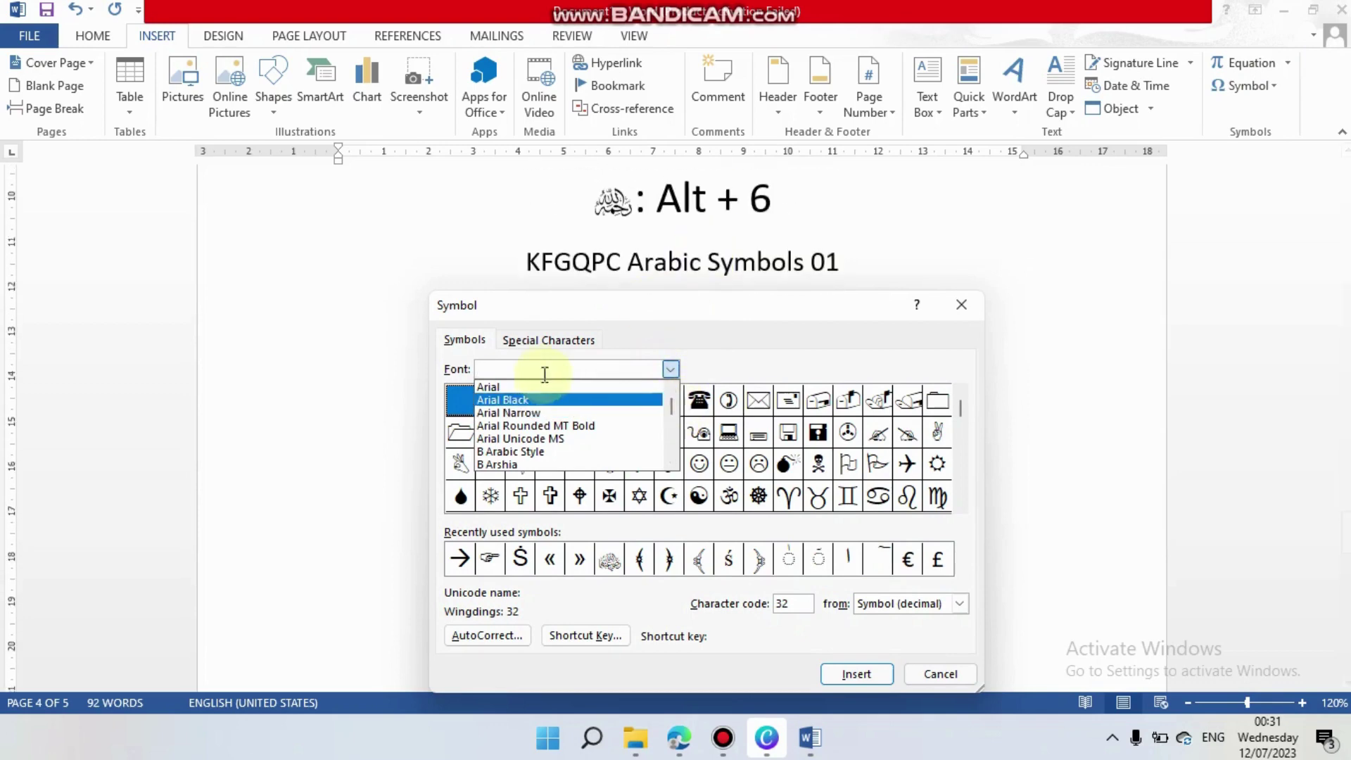
pyautogui.write('kf')
pyautogui.click(573, 386)
# Step: Select the Arabic honorific symbol with character code 107 in the character grid
pyautogui.click(700, 476)
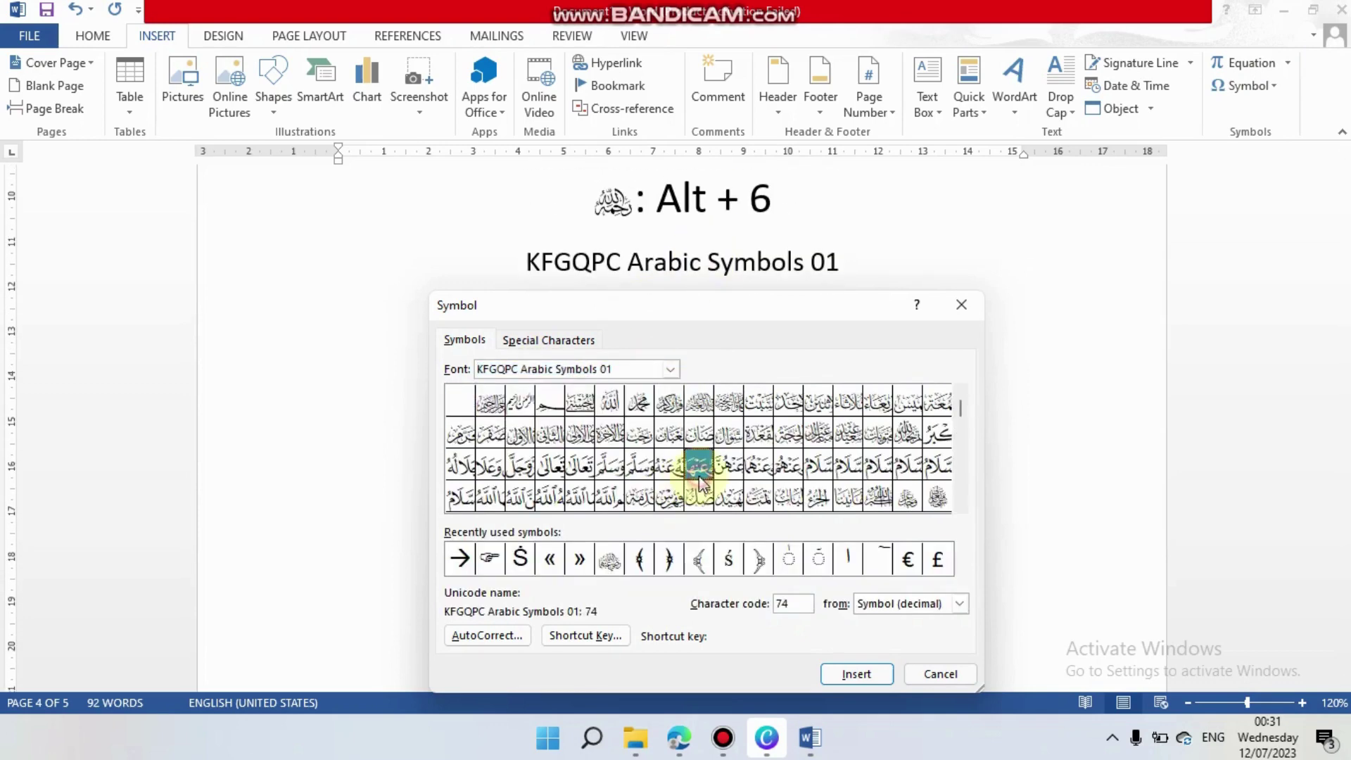
pyautogui.scroll(-2, 698, 476)
pyautogui.click(699, 497)
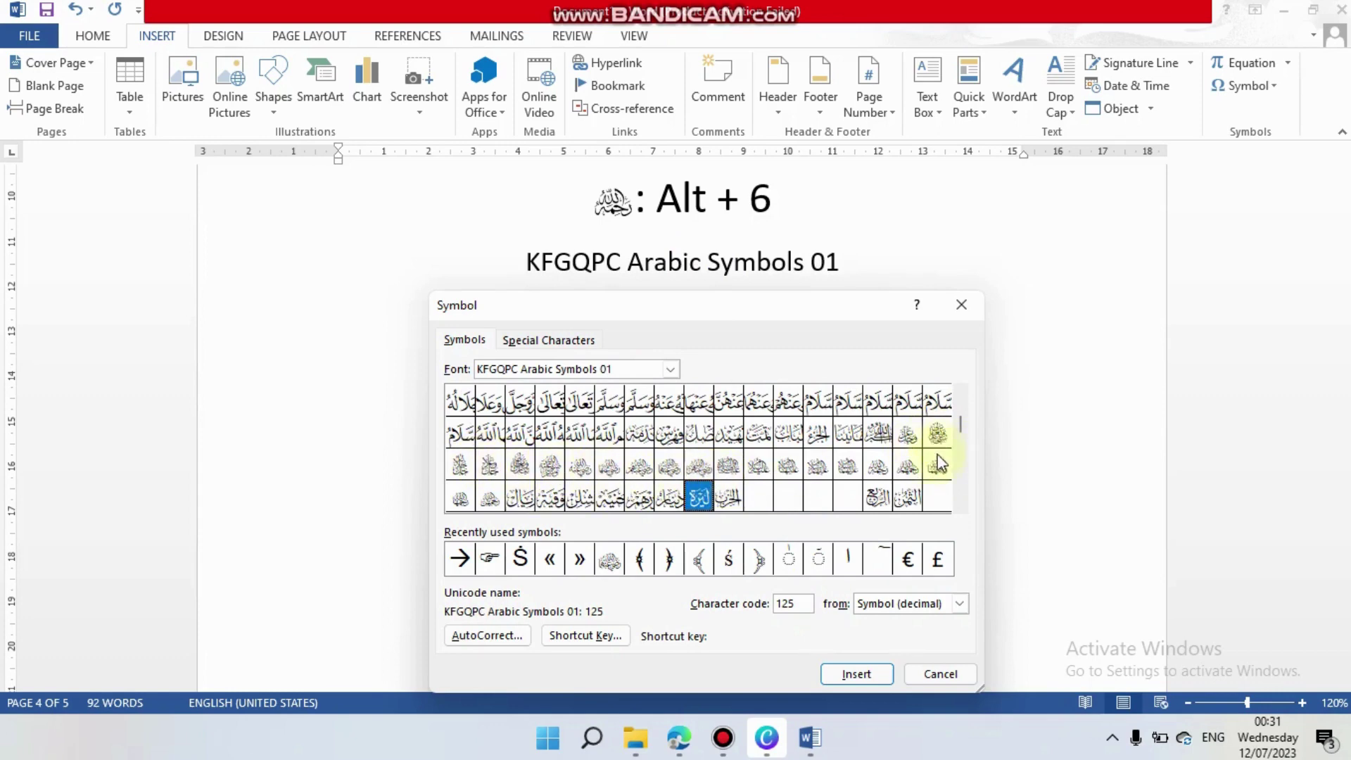
pyautogui.moveTo(841, 309); pyautogui.dragTo(873, 307)
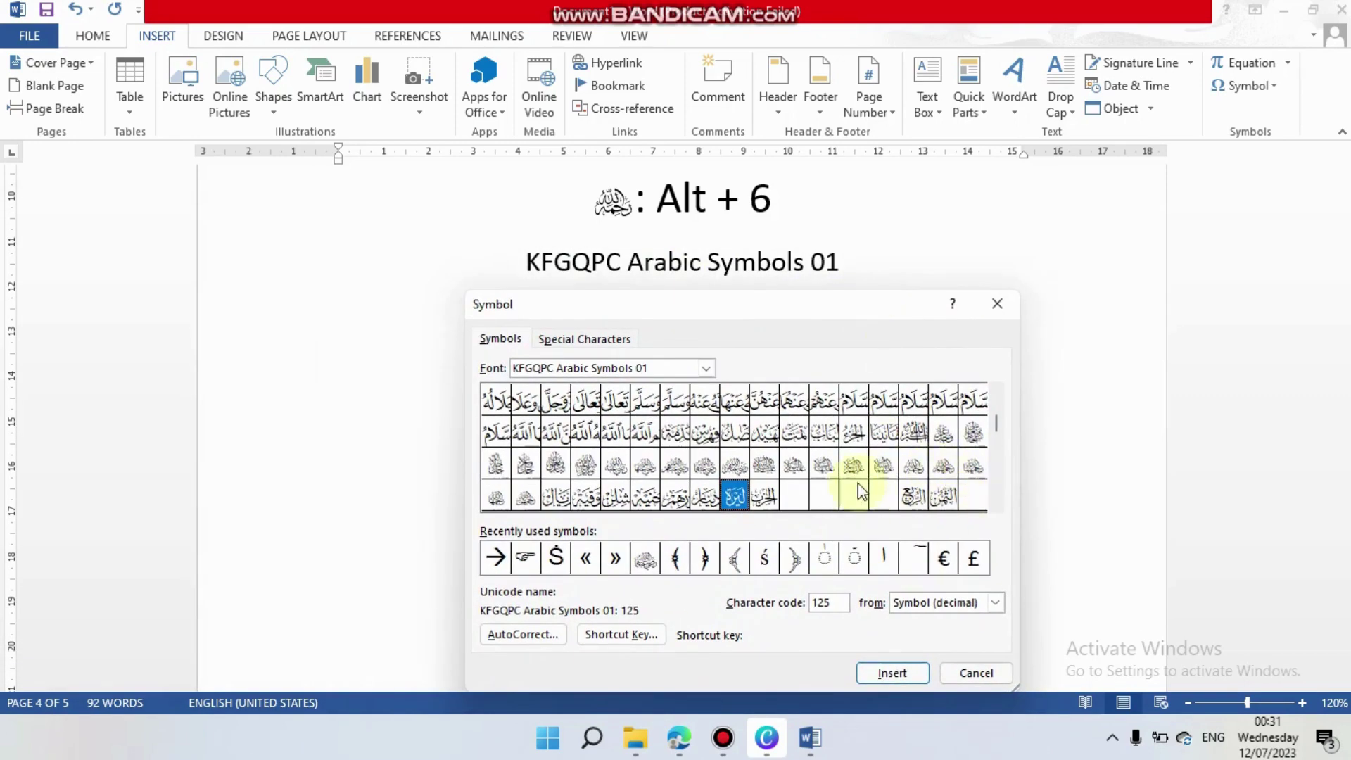
pyautogui.click(709, 471)
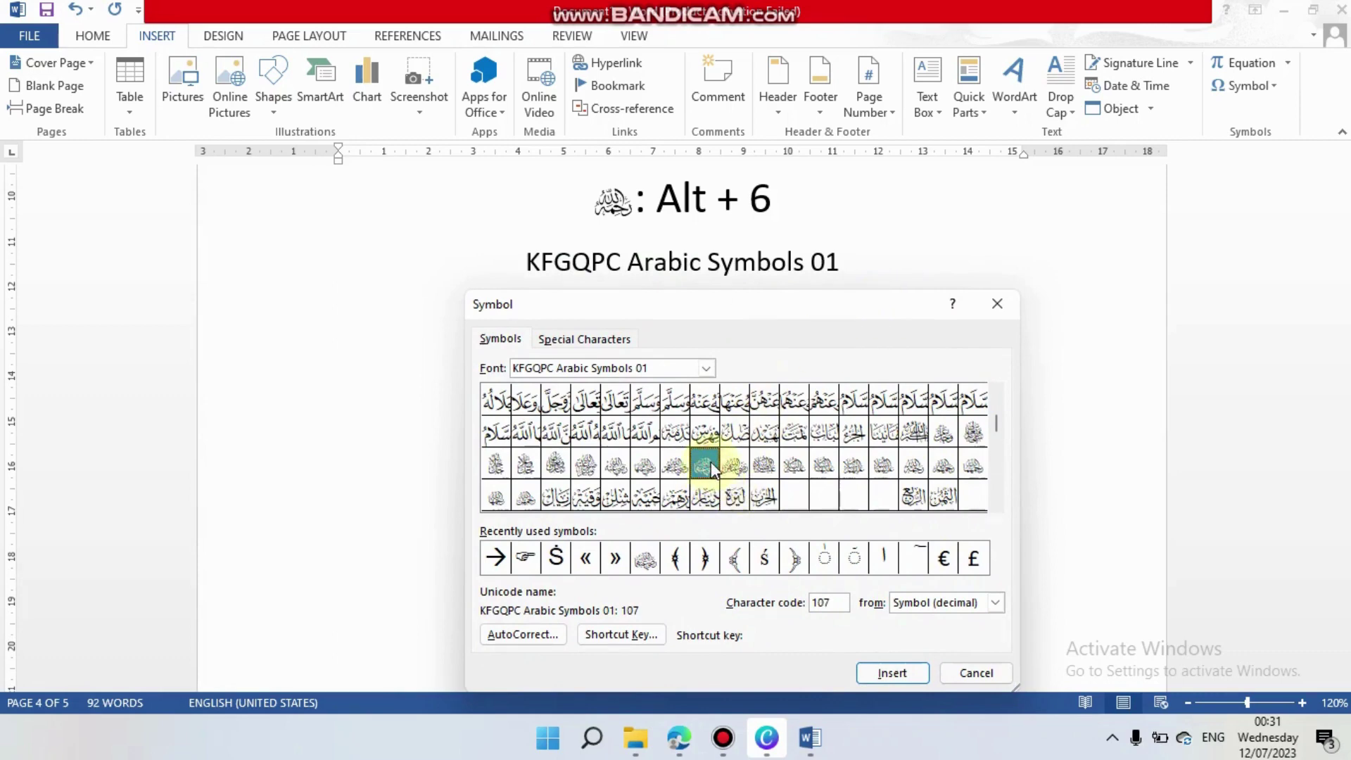
# Step: Assign the keyboard shortcut Alt+7 to the selected honorific symbol and close both dialogs without inserting it
pyautogui.click(650, 641)
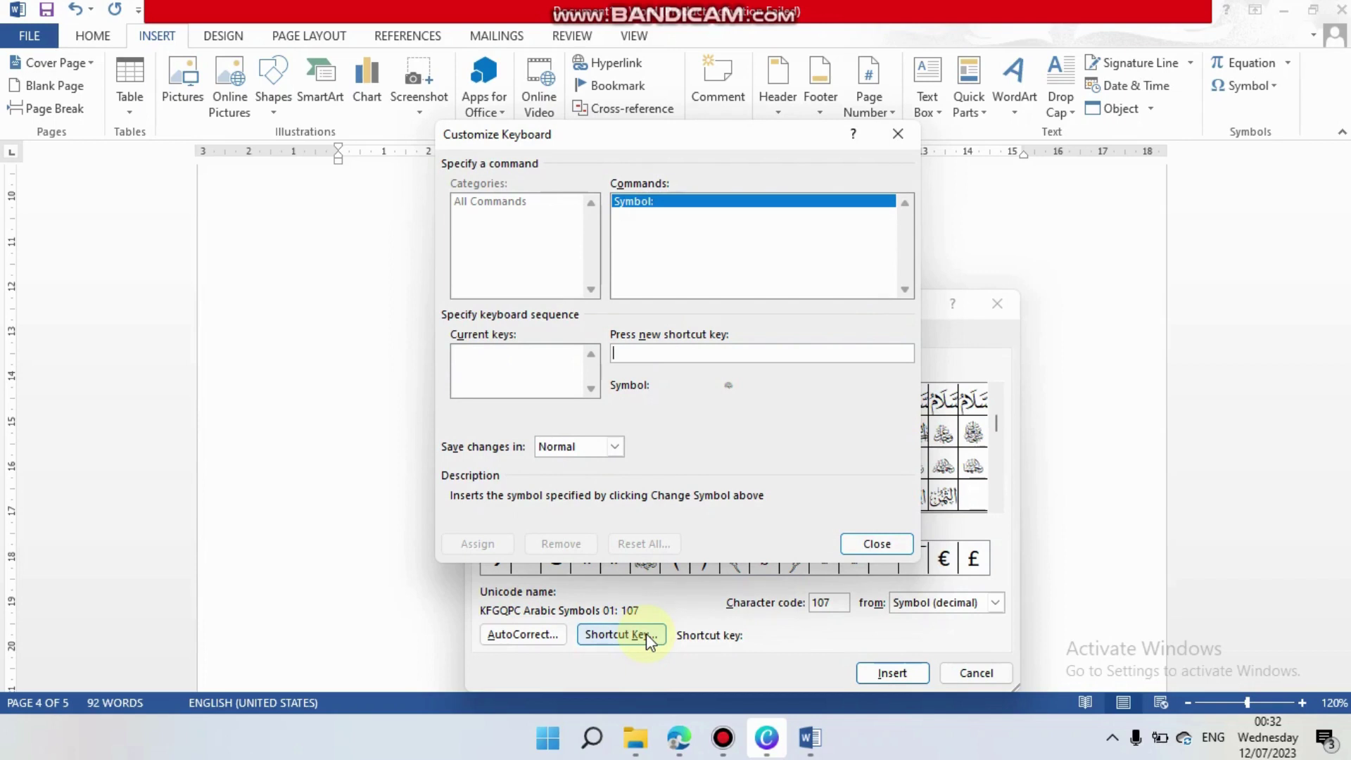
pyautogui.hotkey('alt', '7')
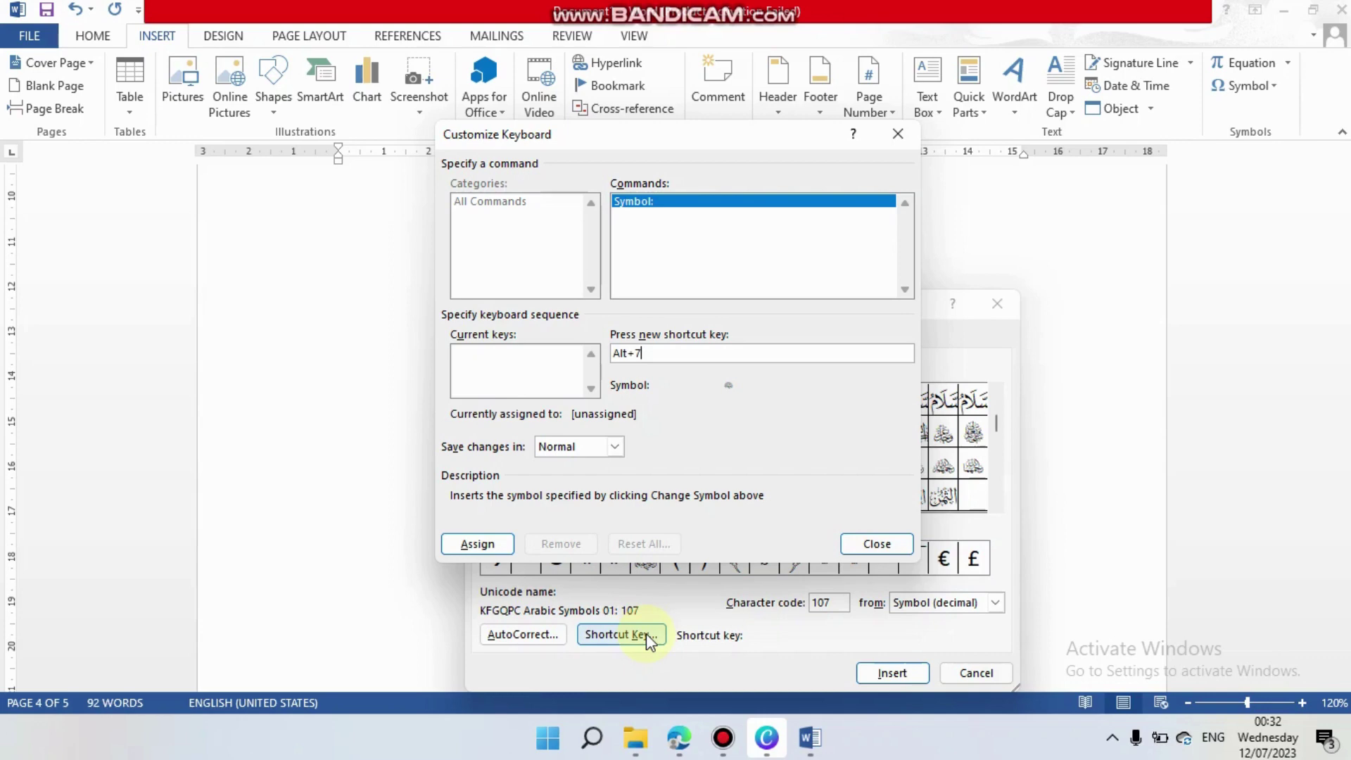
pyautogui.press('BackSpace')
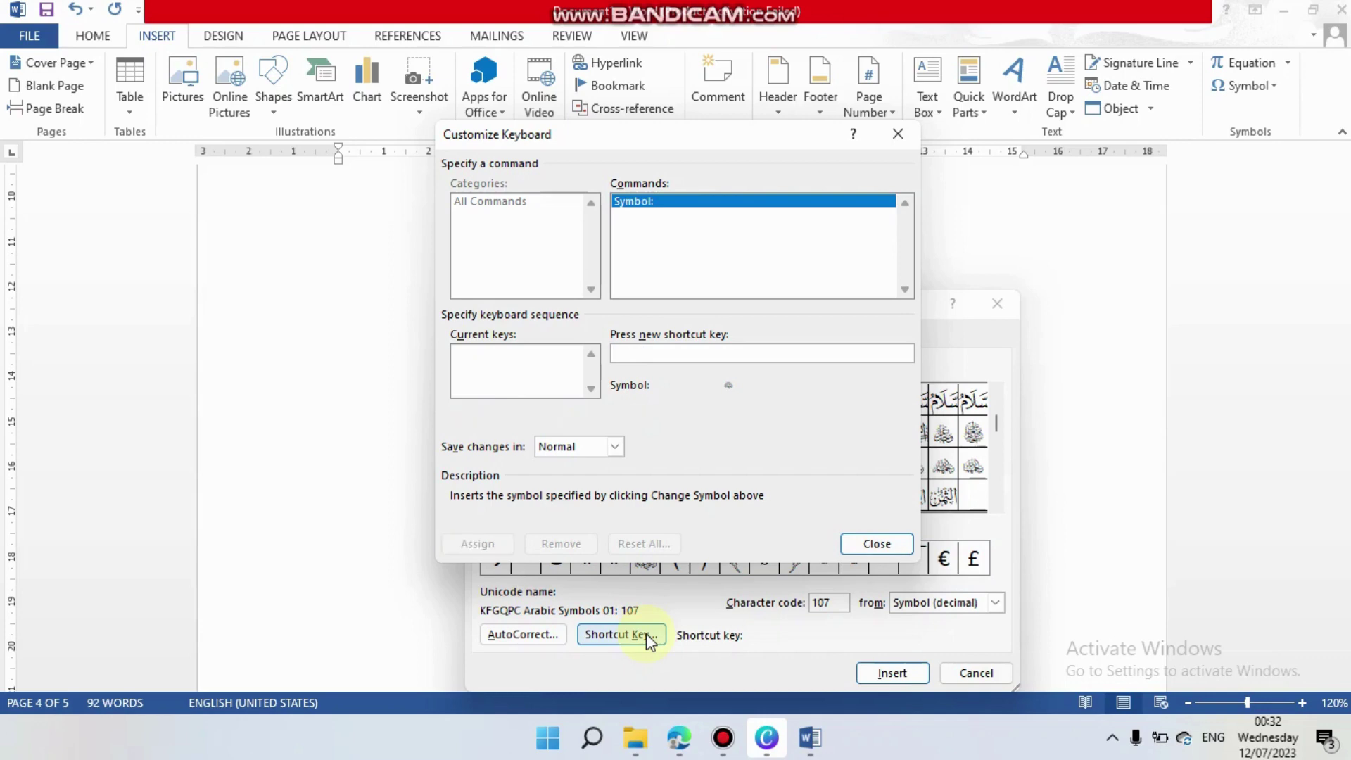
pyautogui.hotkey('alt', '7')
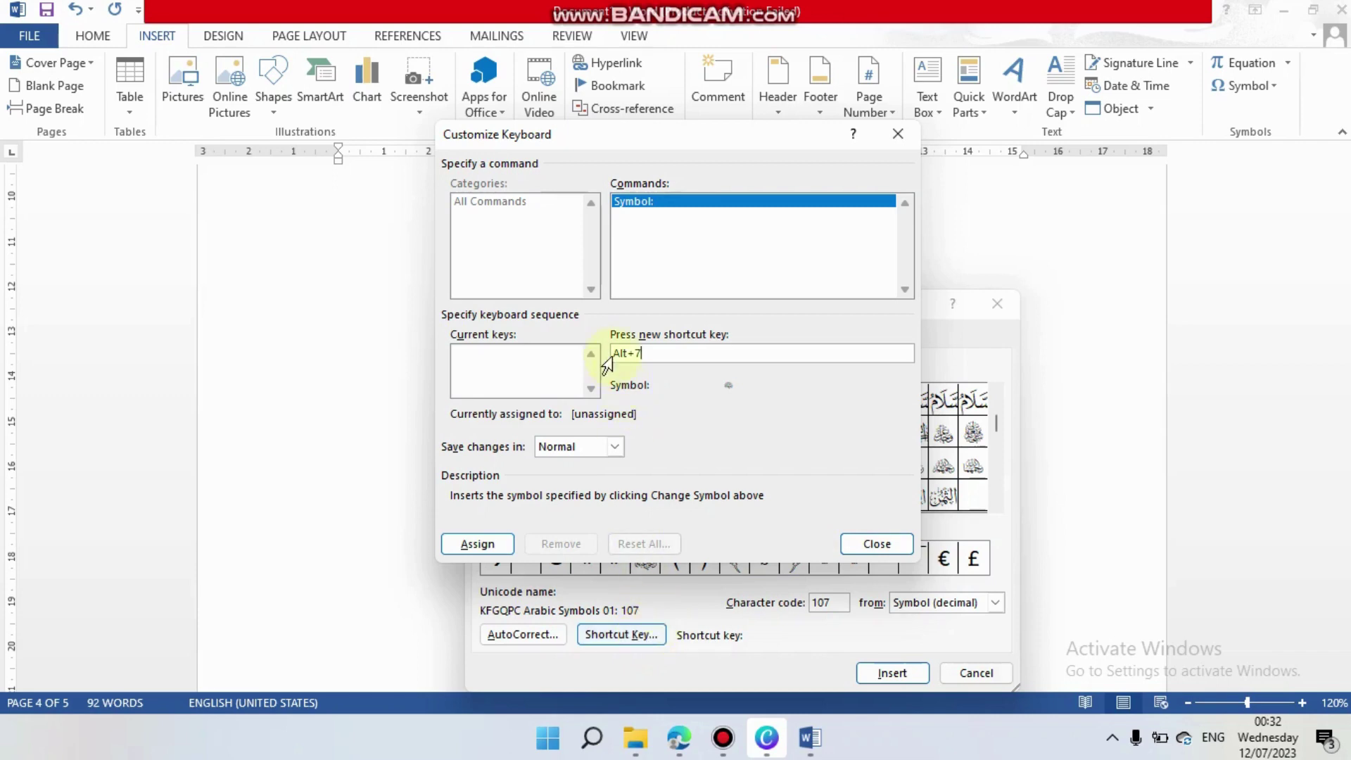
pyautogui.click(470, 543)
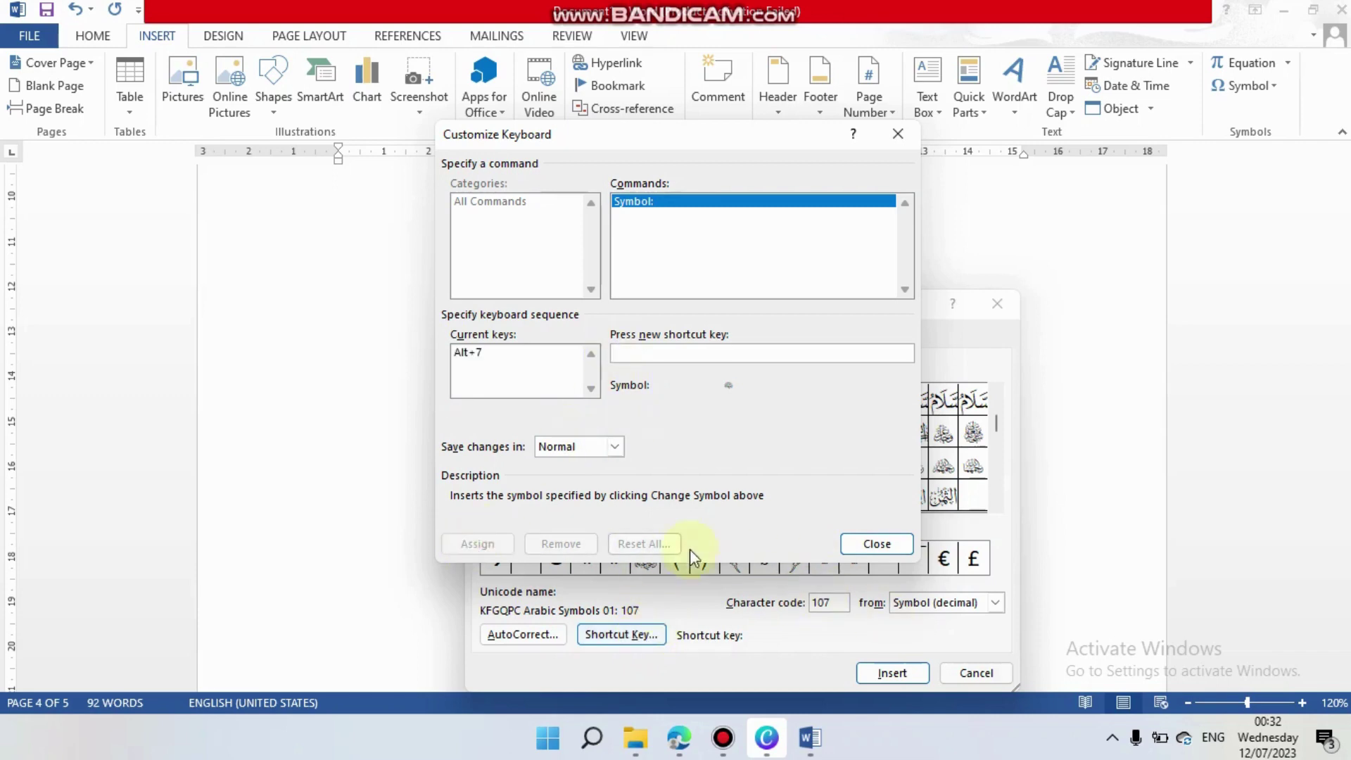
pyautogui.click(876, 544)
pyautogui.click(975, 672)
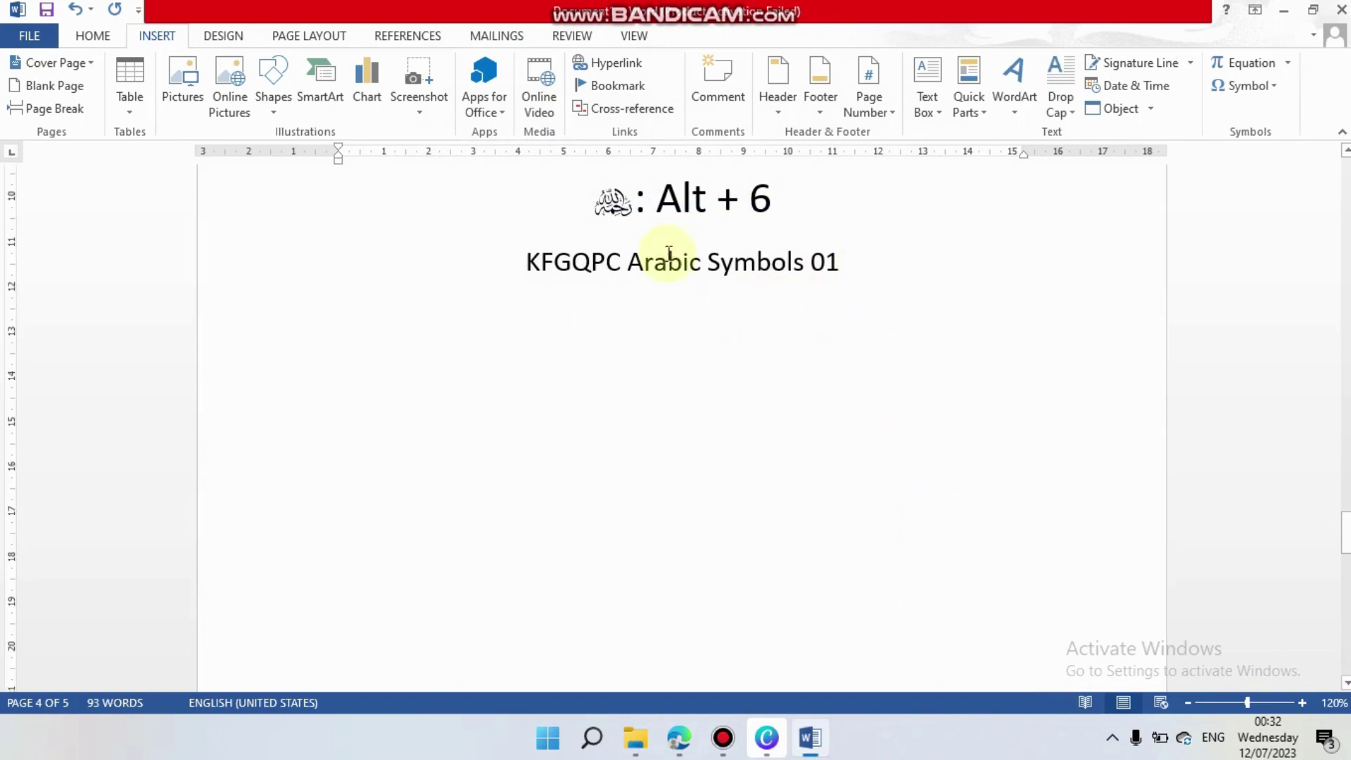
# Step: Test the Alt+7 shortcut after the KFGQPC Arabic Symbols 01 text, and place the honorific symbol on a new line below it instead
pyautogui.click(895, 268)
pyautogui.hotkey('alt', '7')
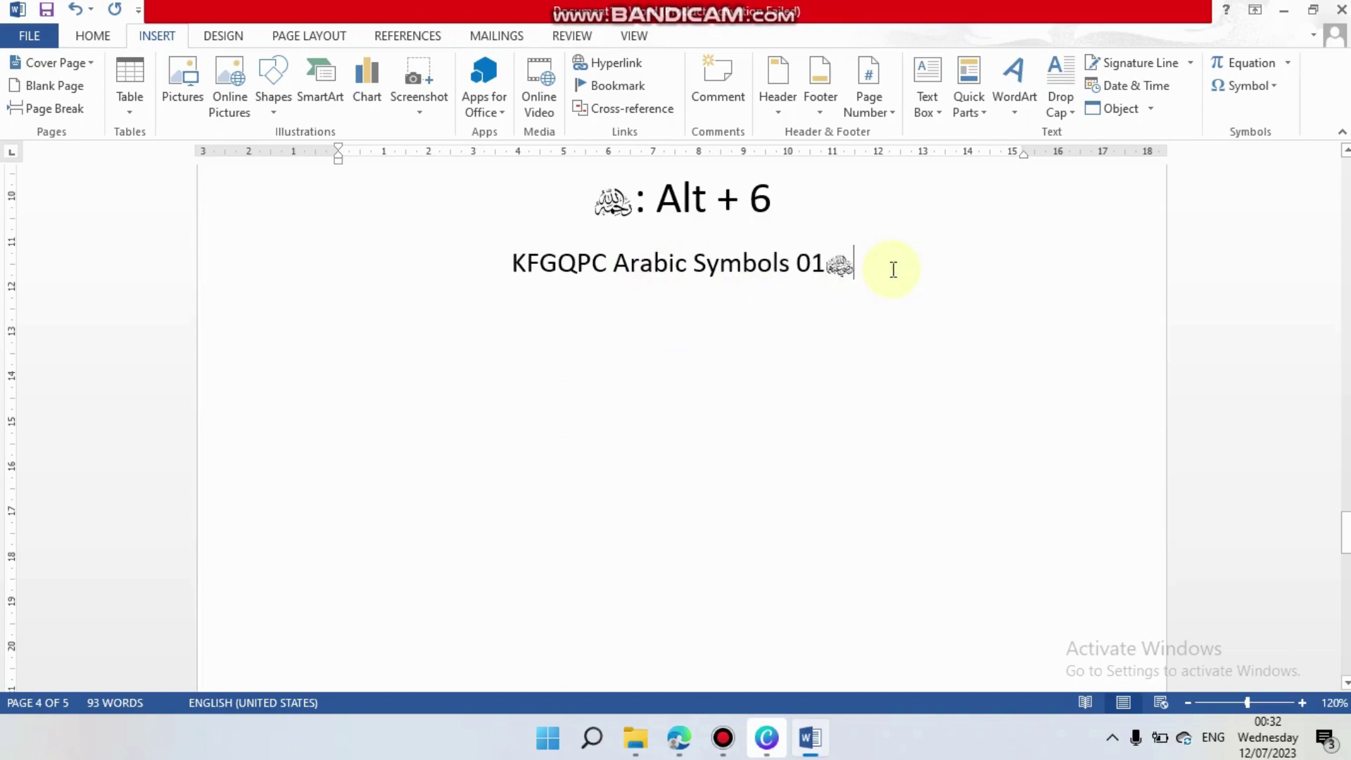
pyautogui.press('BackSpace')
pyautogui.press('Return')
pyautogui.hotkey('alt', '7')
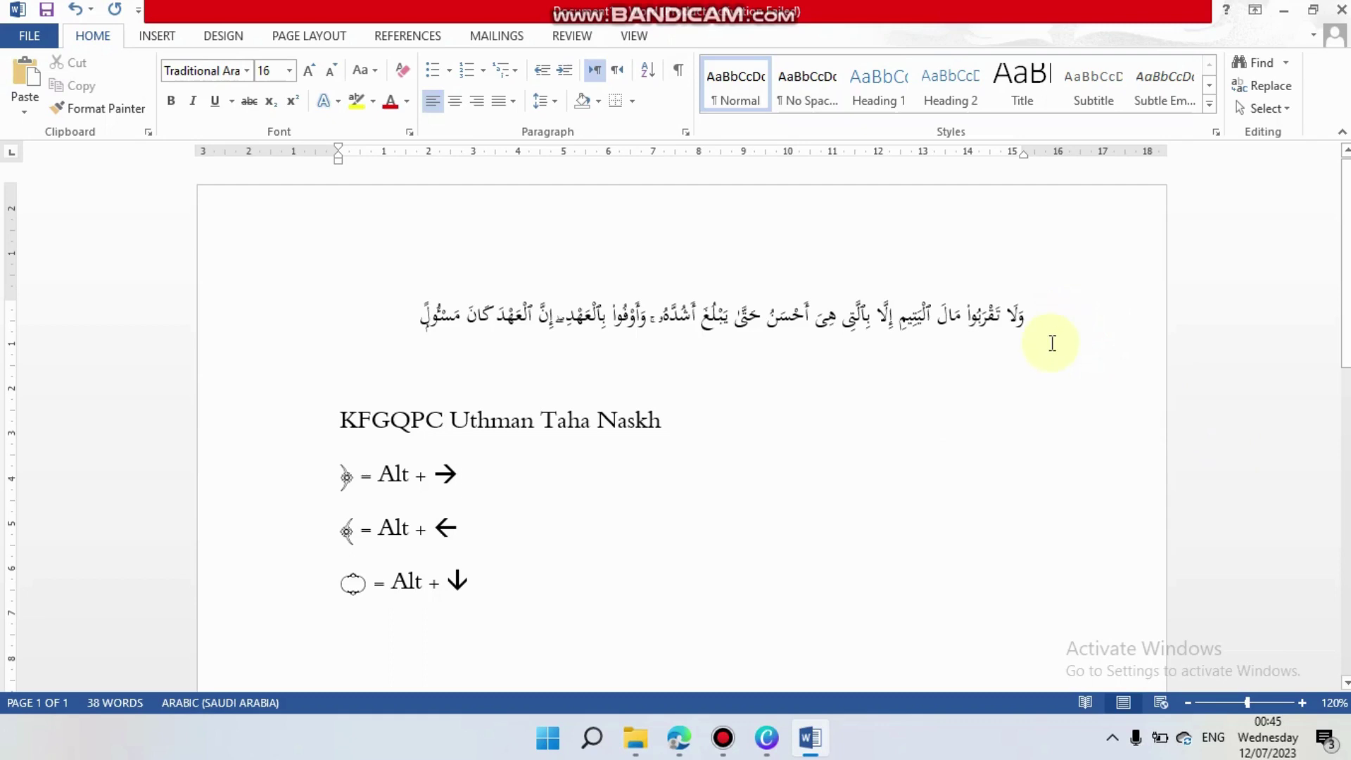
# Step: Enclose the Arabic verse in ornate parentheses and add an empty verse-end sign before the closing one, using their assigned shortcuts
pyautogui.click(1032, 306)
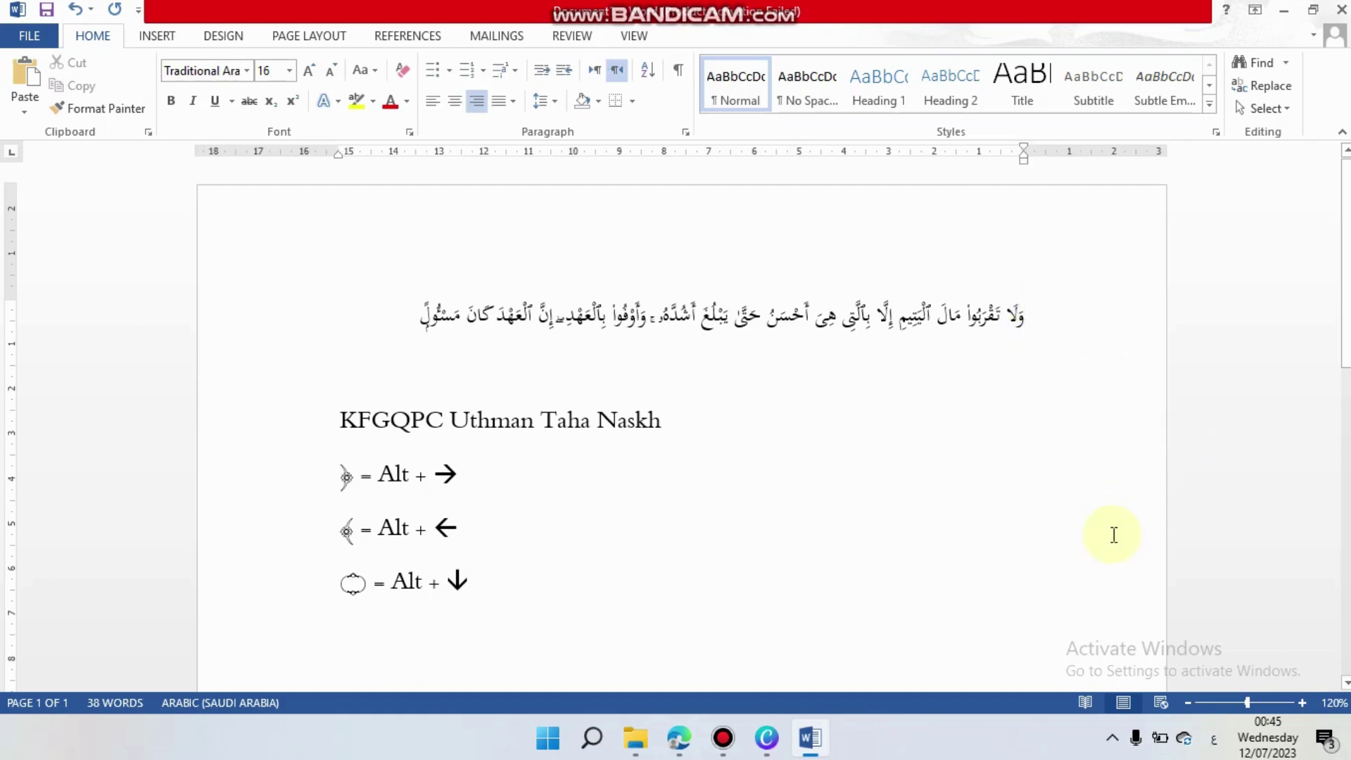
pyautogui.hotkey('alt', 'Right')
pyautogui.click(387, 303)
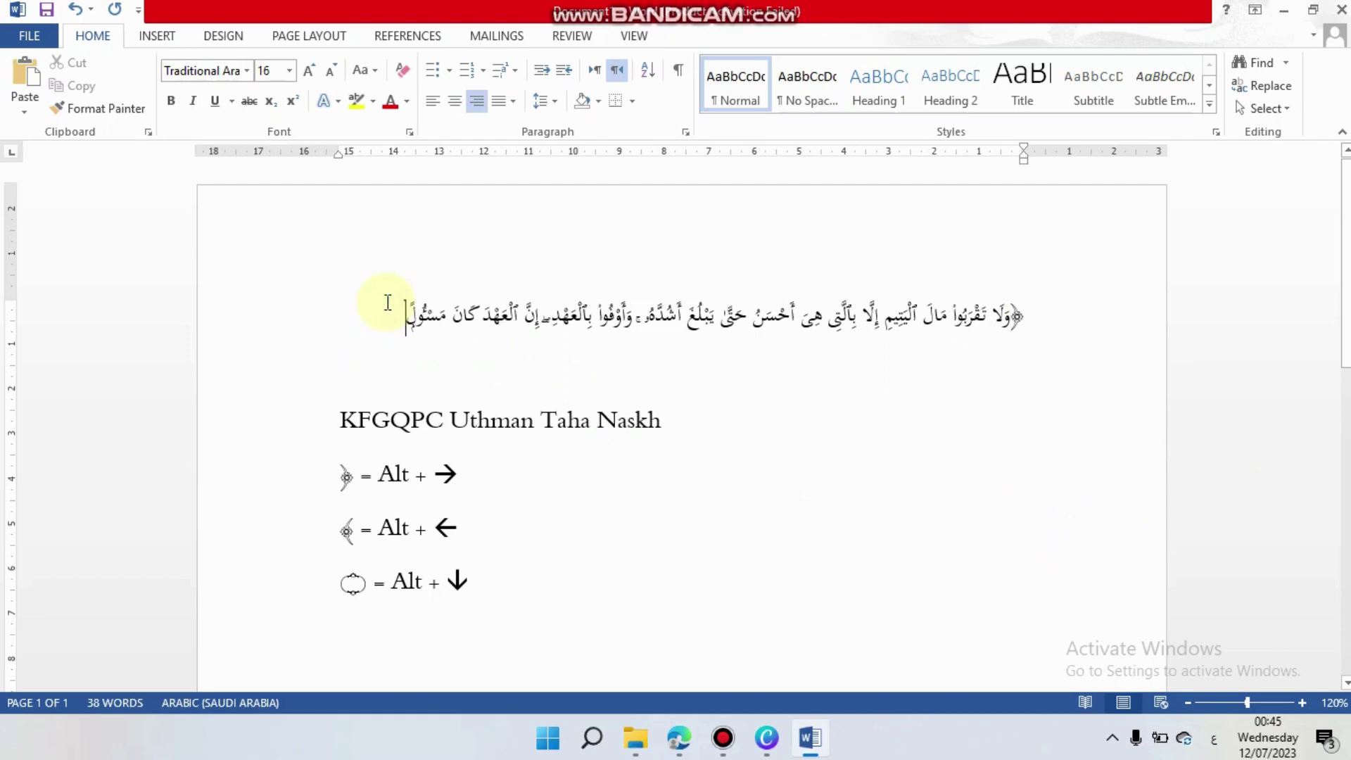
pyautogui.hotkey('alt', 'Down')
pyautogui.hotkey('alt', 'Left')
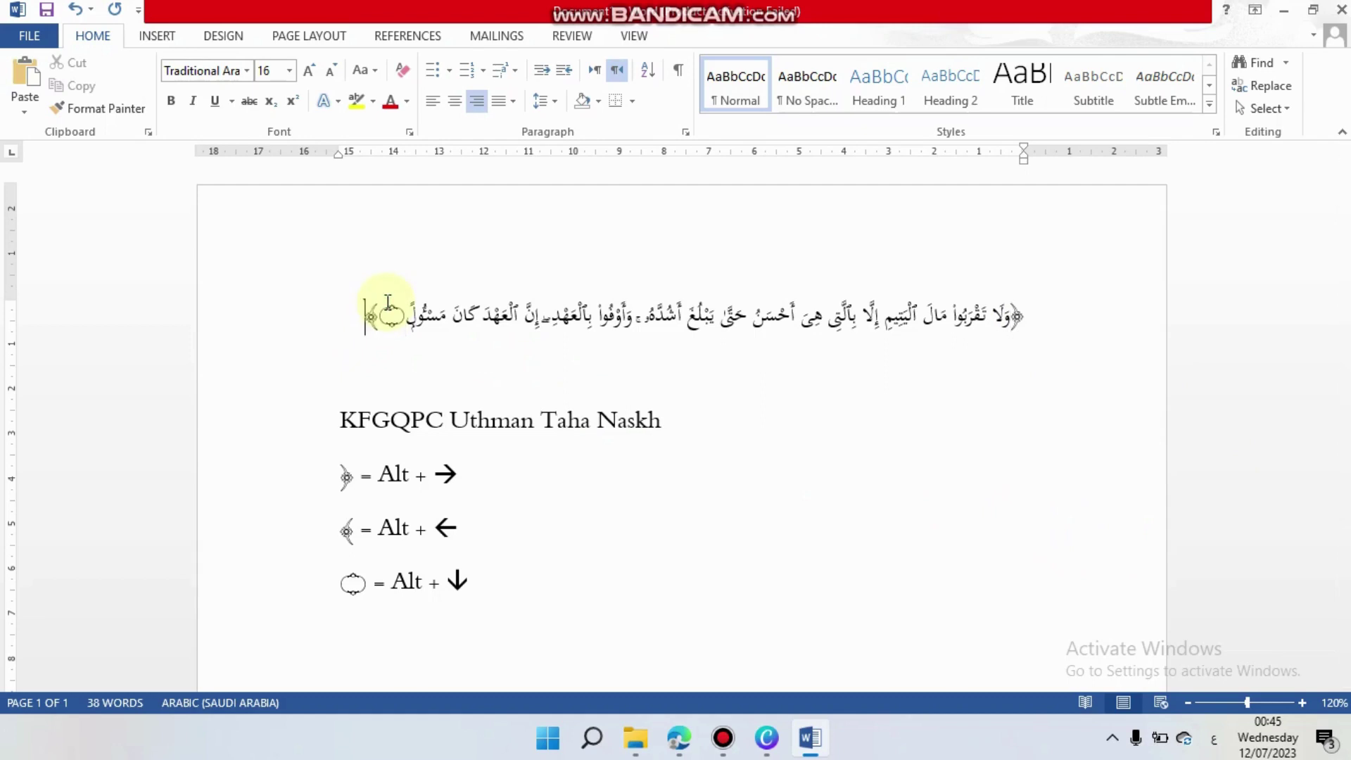
pyautogui.click(168, 36)
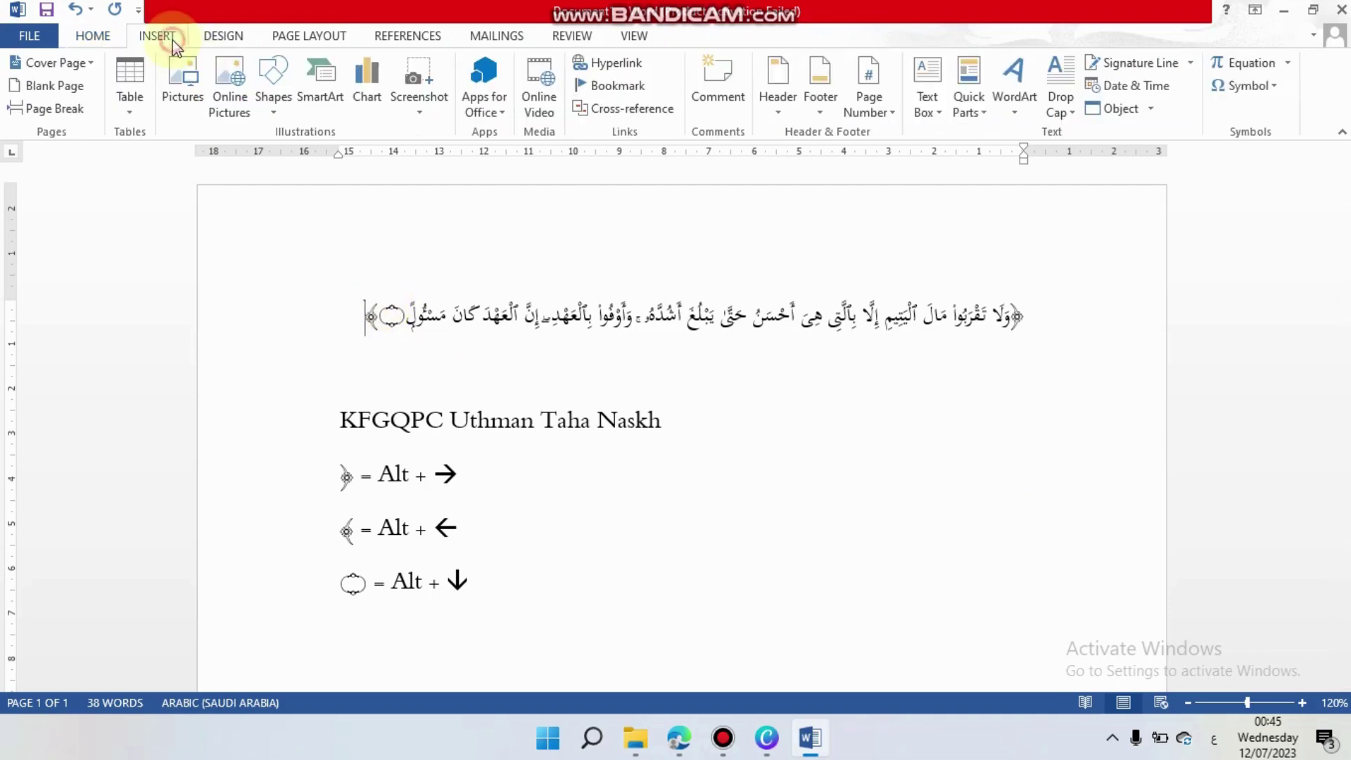
pyautogui.click(1265, 88)
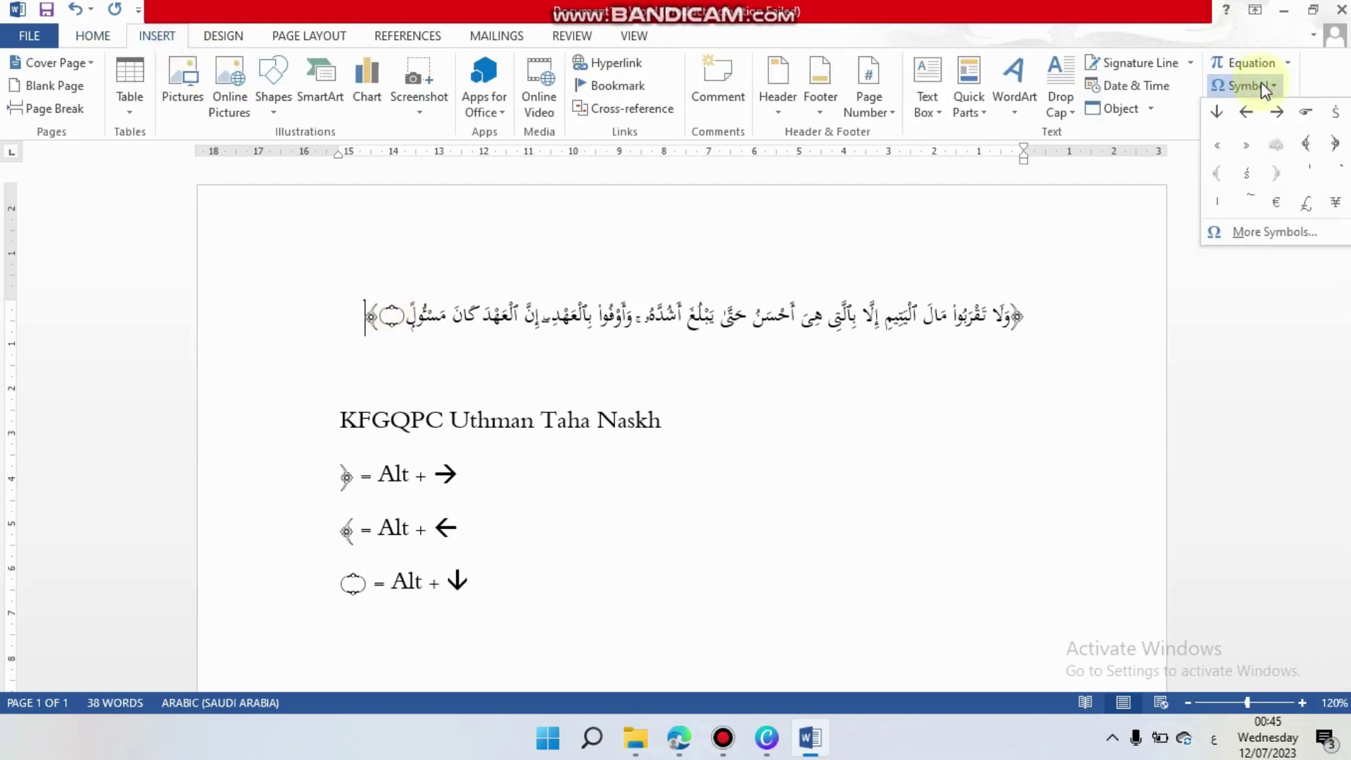
pyautogui.click(1273, 232)
pyautogui.click(998, 301)
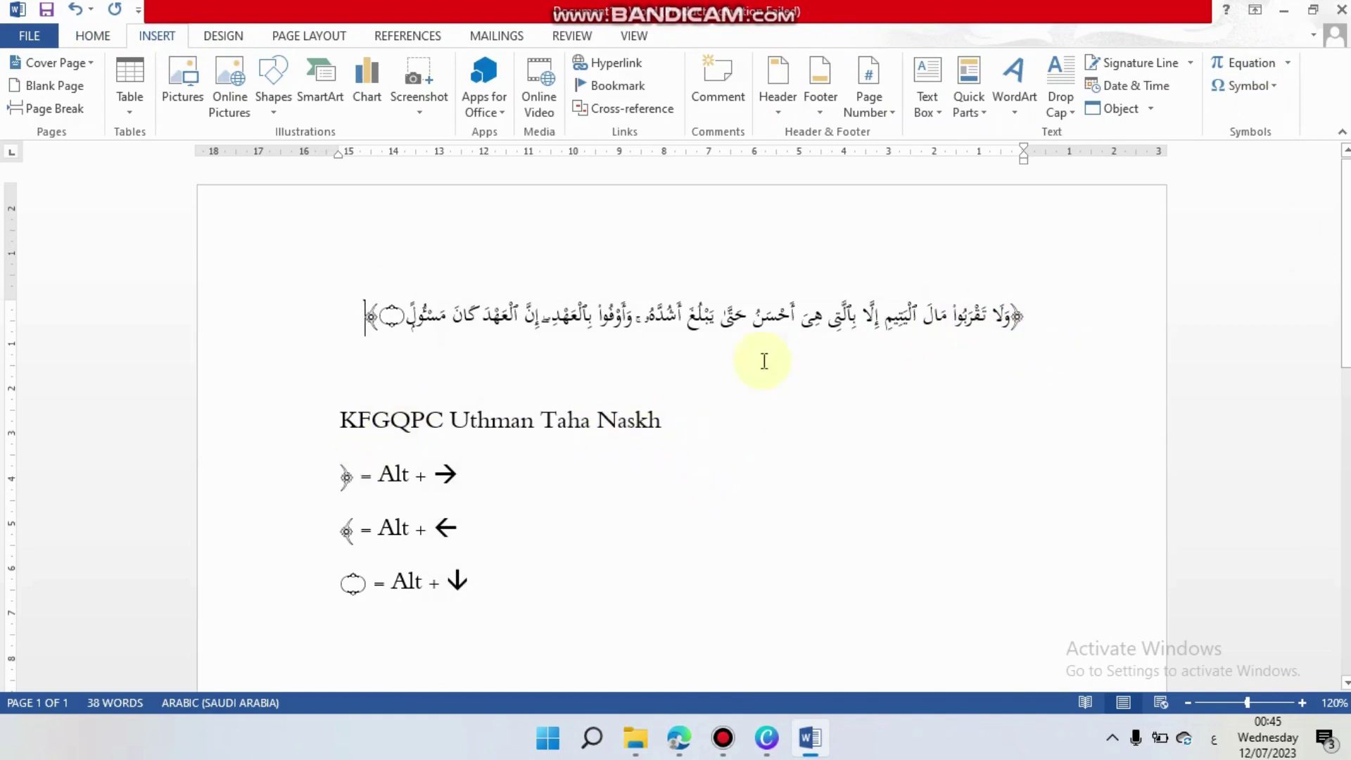
# Step: Highlight the two ornate parenthesis entries, and choose KFGQPC Uthman Taha Naskh as the font in the full Symbol dialog
pyautogui.moveTo(299, 476); pyautogui.dragTo(299, 518)
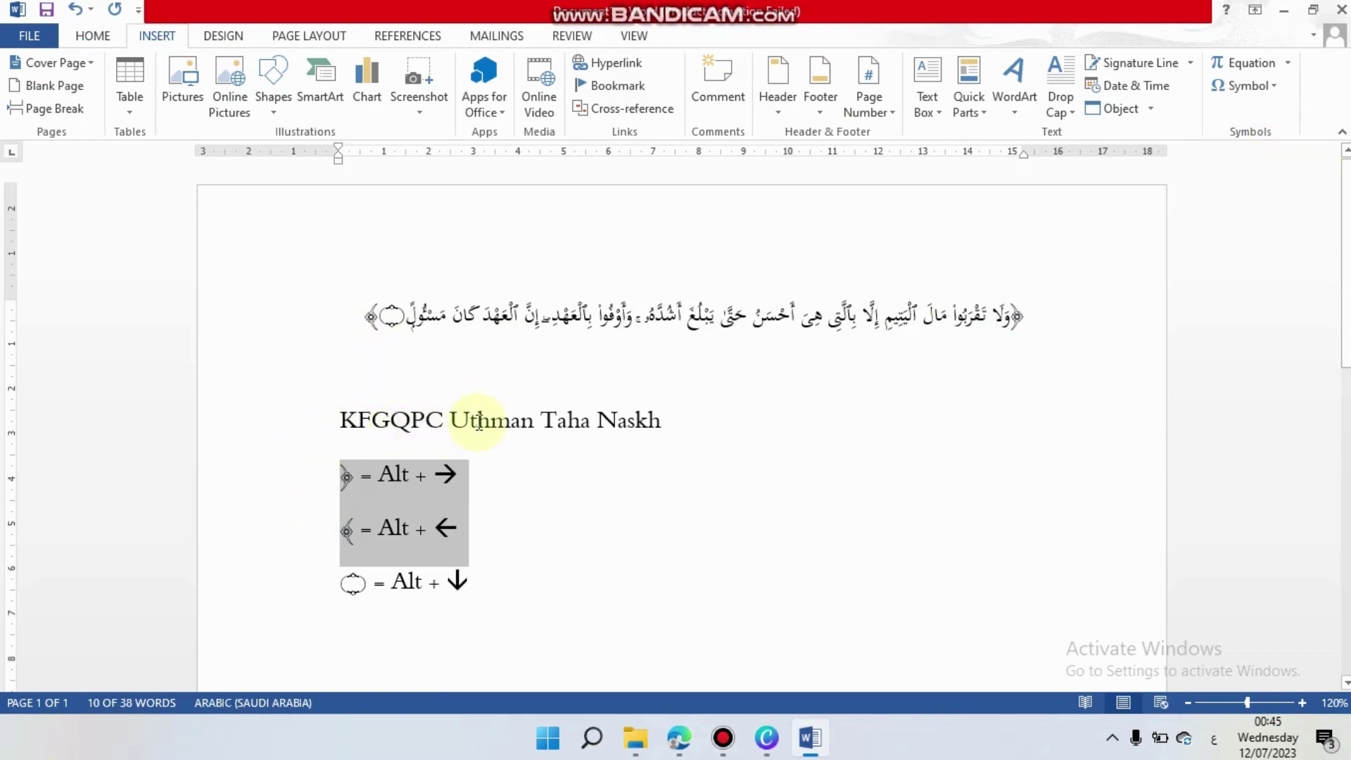
pyautogui.click(1240, 85)
pyautogui.click(1259, 232)
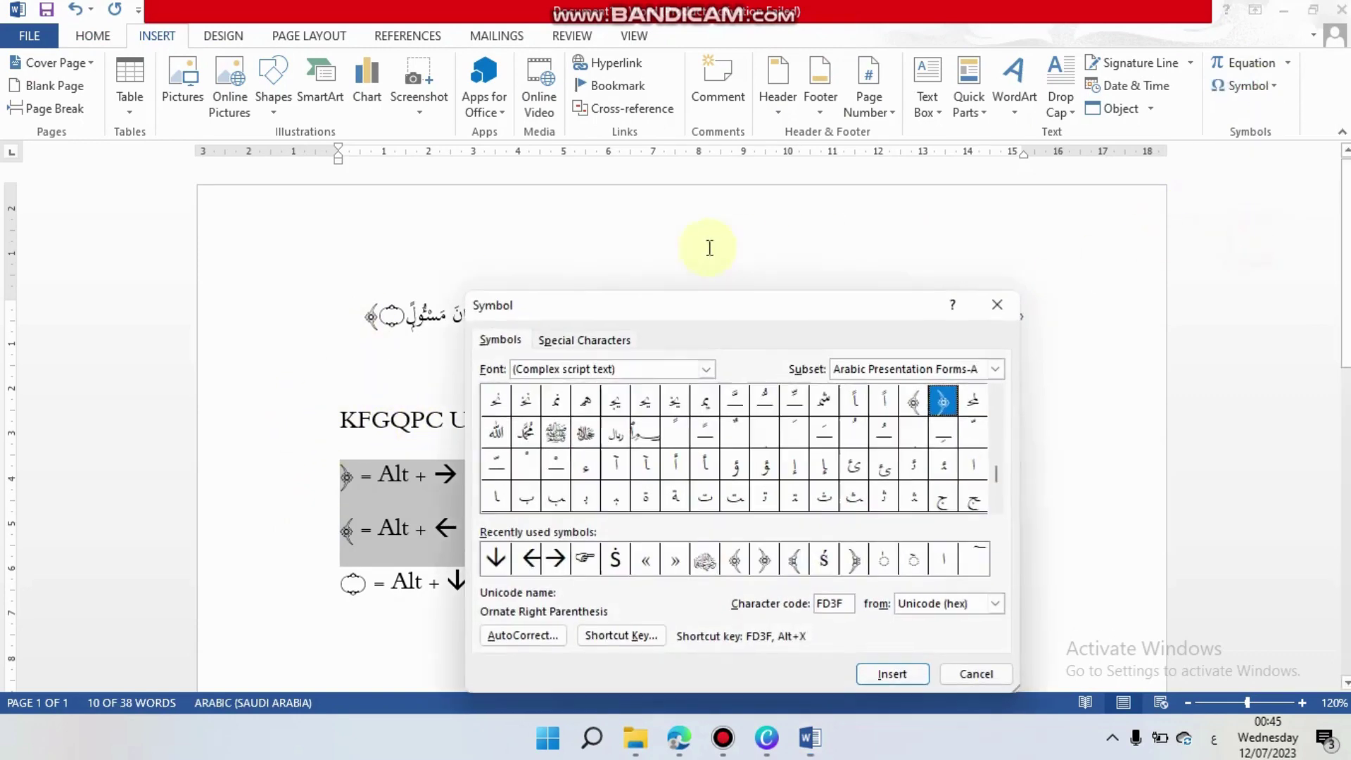
pyautogui.click(706, 368)
pyautogui.scroll(-2, 622, 420)
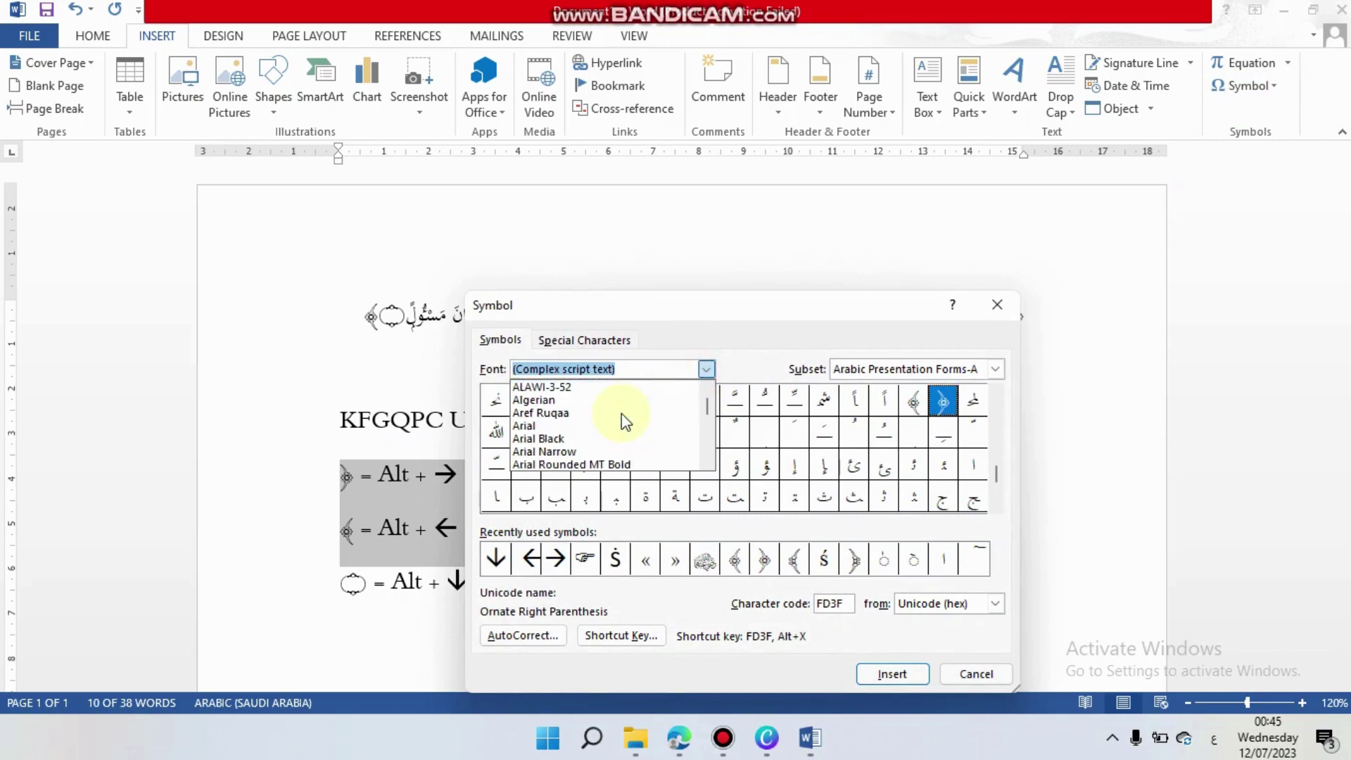
pyautogui.press('BackSpace')
pyautogui.hotkey('alt', 'shift')
pyautogui.write('kf')
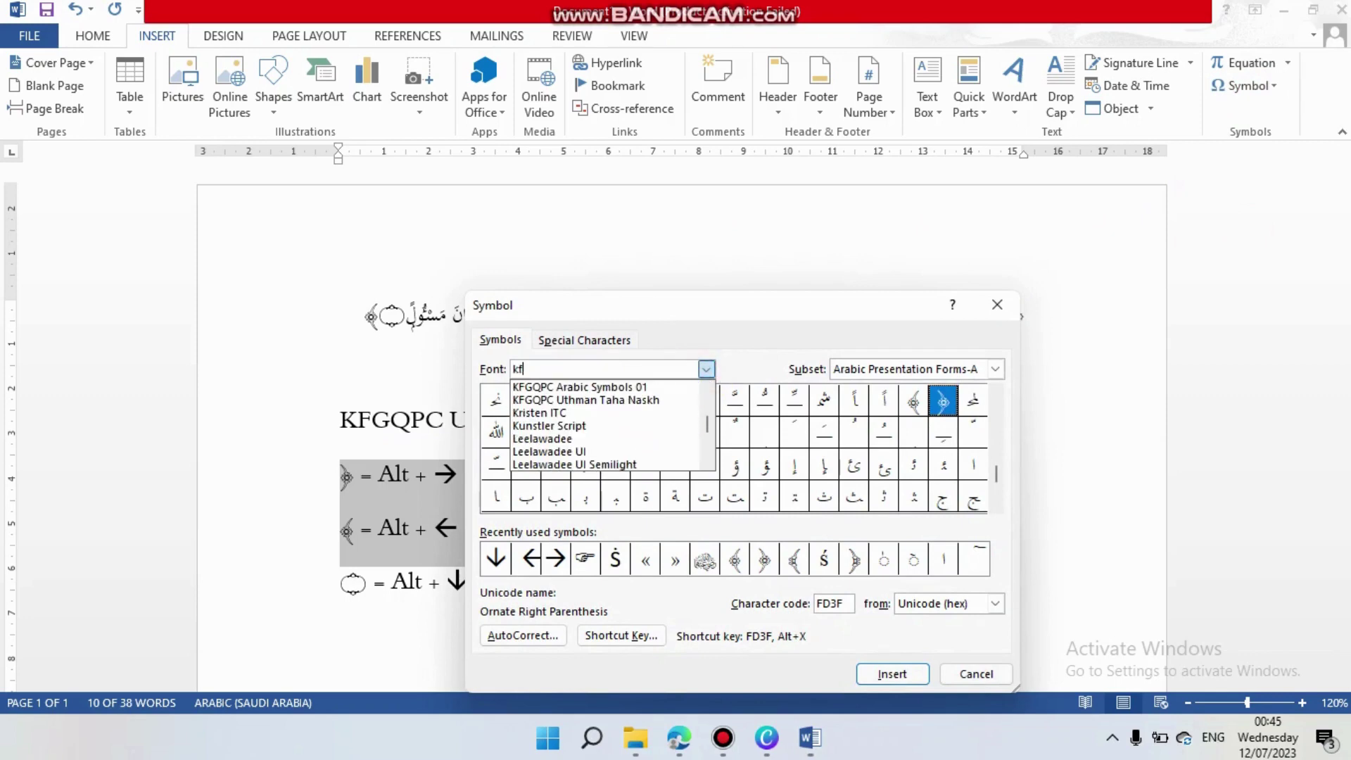
pyautogui.press('Down')
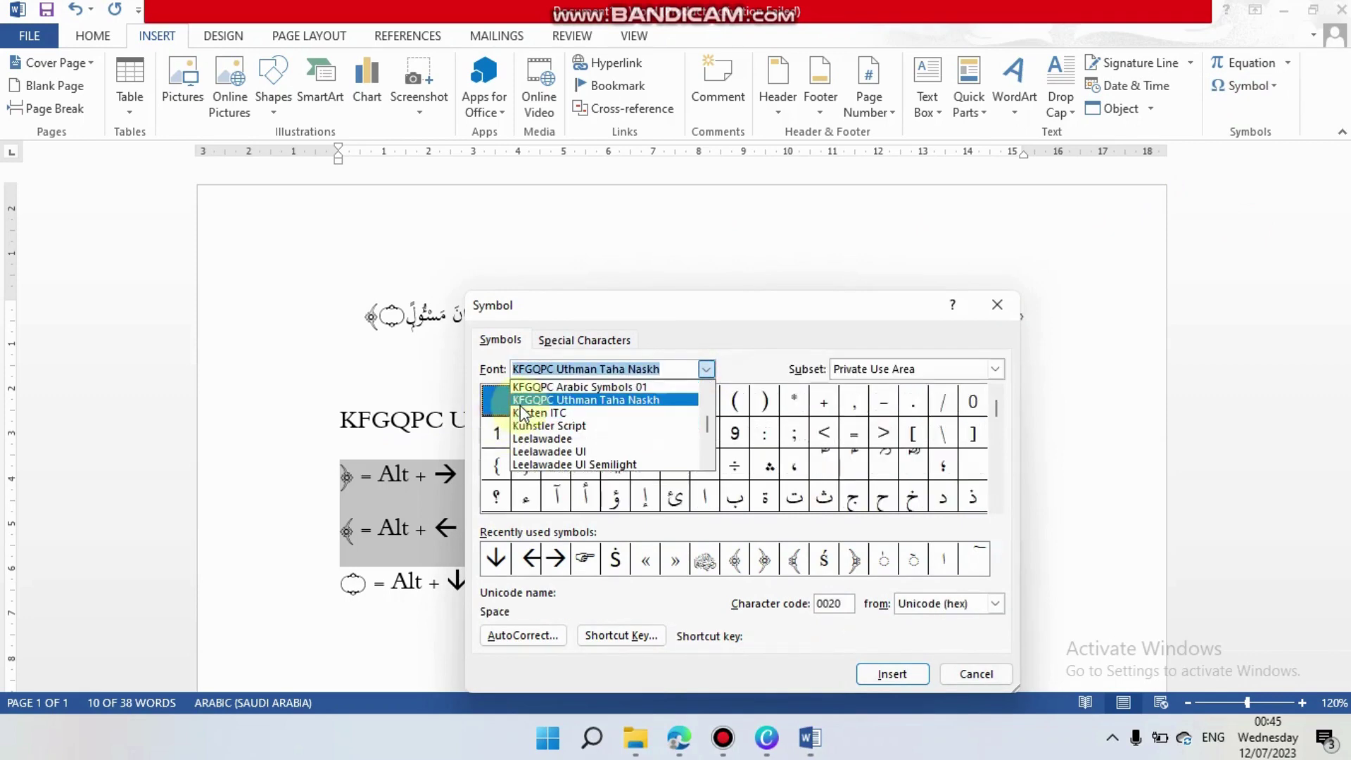
pyautogui.press('Return')
# Step: Locate and select the Ornate Left Parenthesis, character code FD3E, in the character grid
pyautogui.click(786, 477)
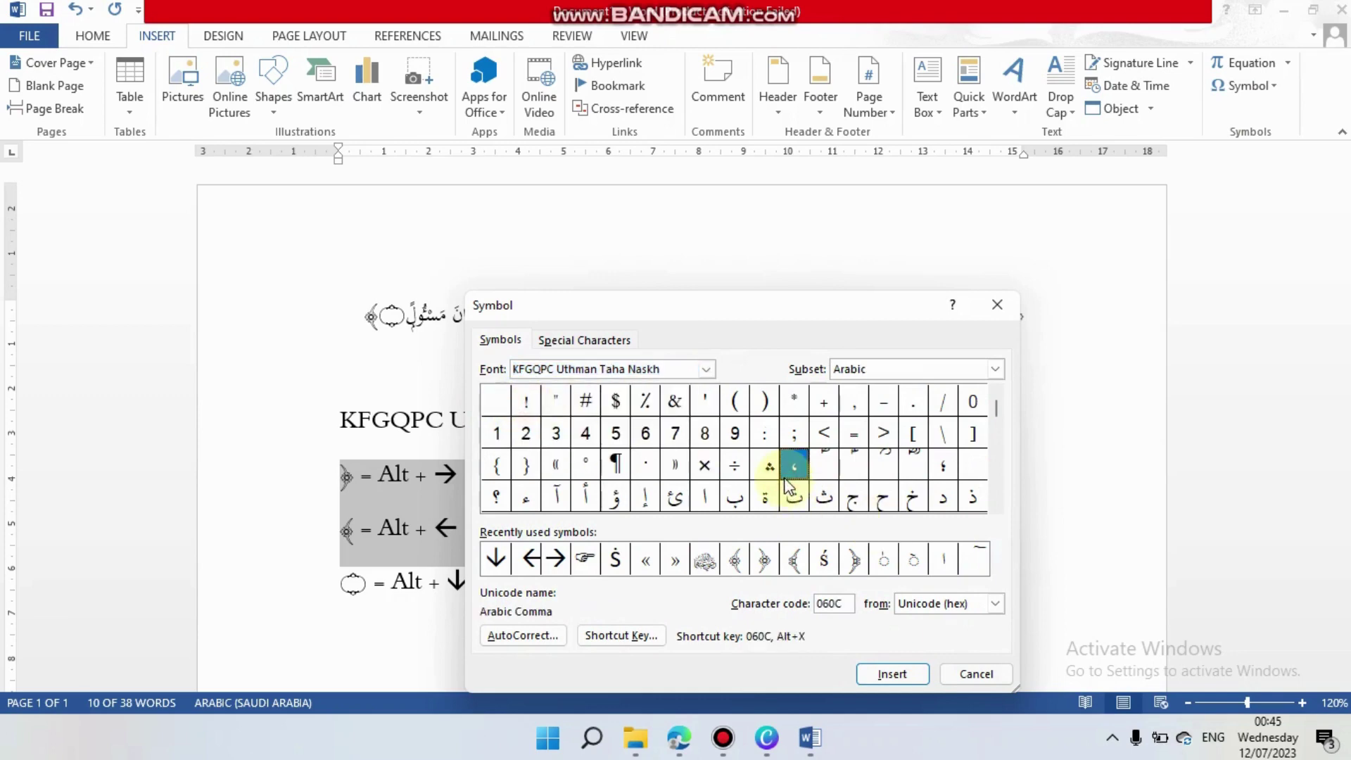
pyautogui.click(829, 432)
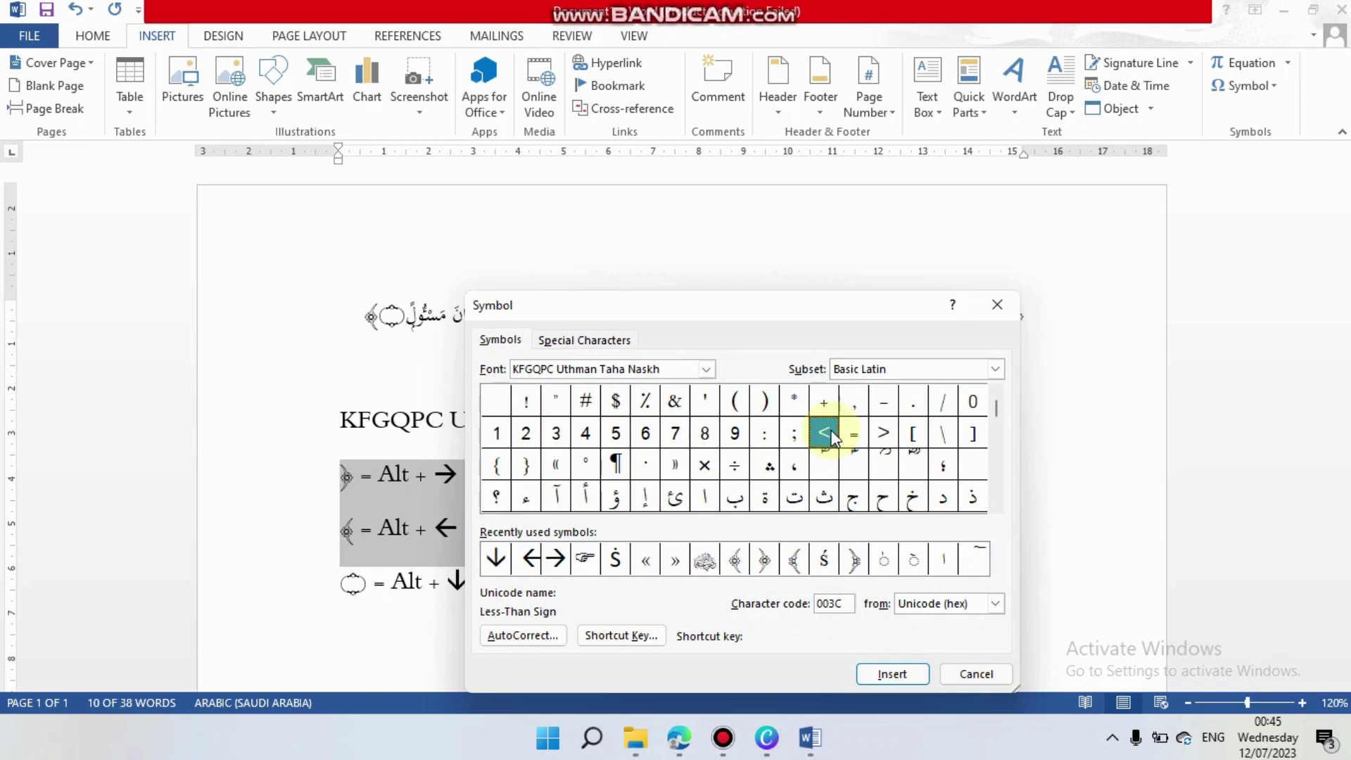
pyautogui.moveTo(995, 406); pyautogui.dragTo(998, 431)
pyautogui.click(919, 497)
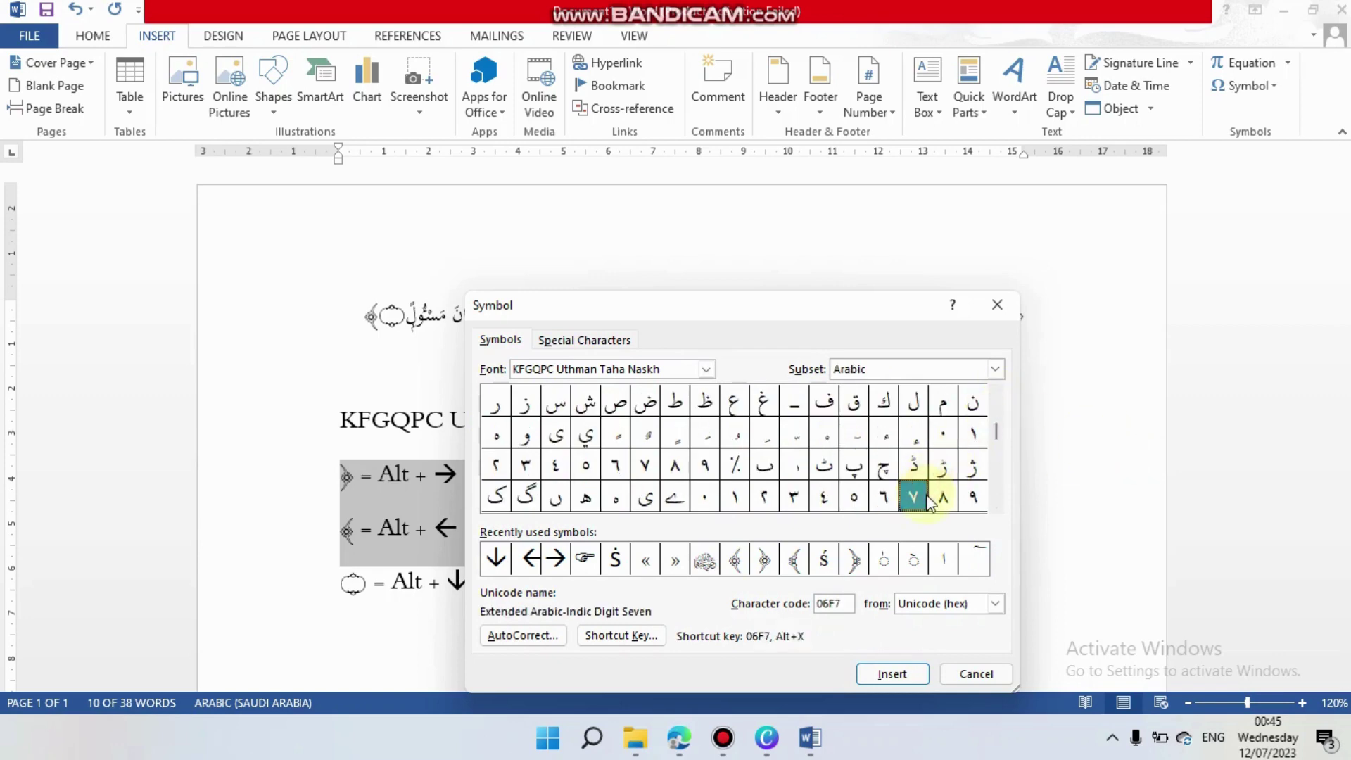
pyautogui.scroll(-15, 997, 505)
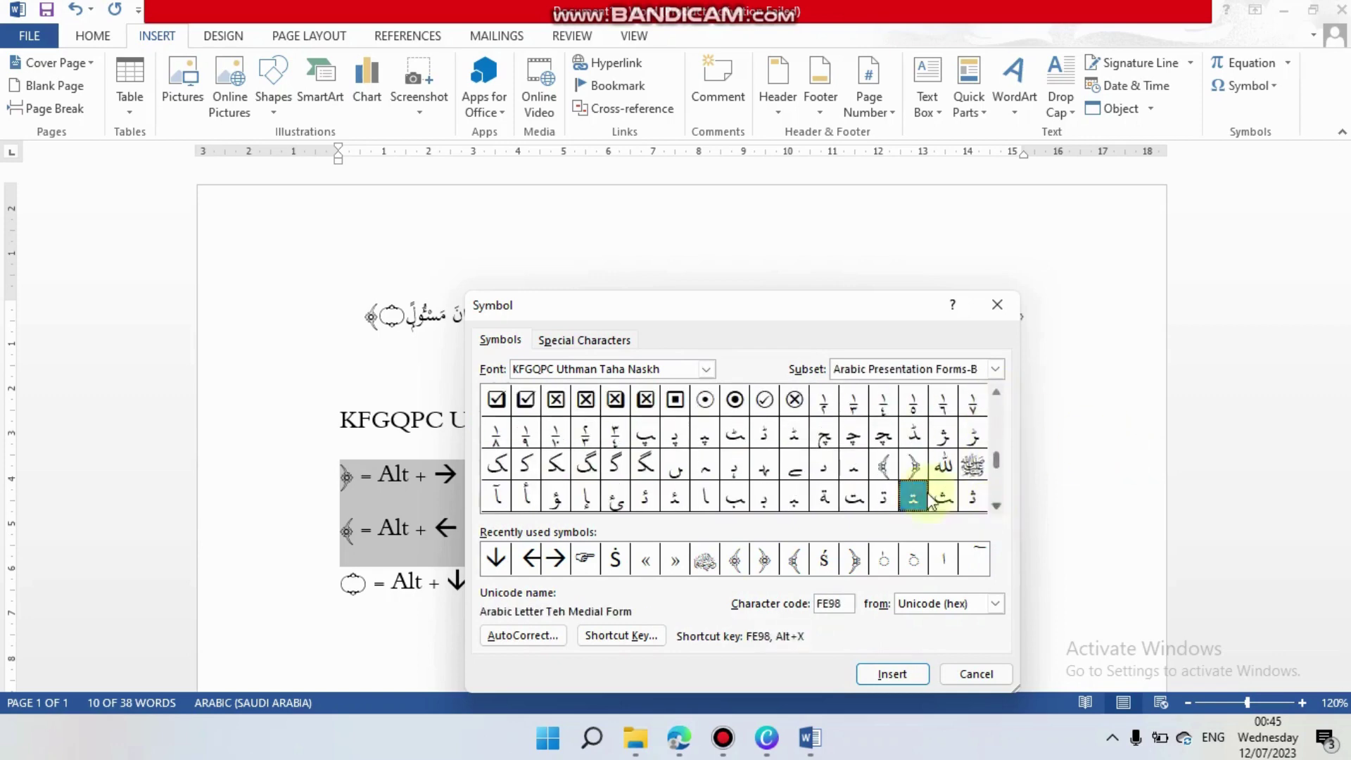
pyautogui.click(888, 470)
# Step: Enter Alt+Left as the new shortcut for the ornate left parenthesis, and close the shortcut dialog without assigning it
pyautogui.click(619, 635)
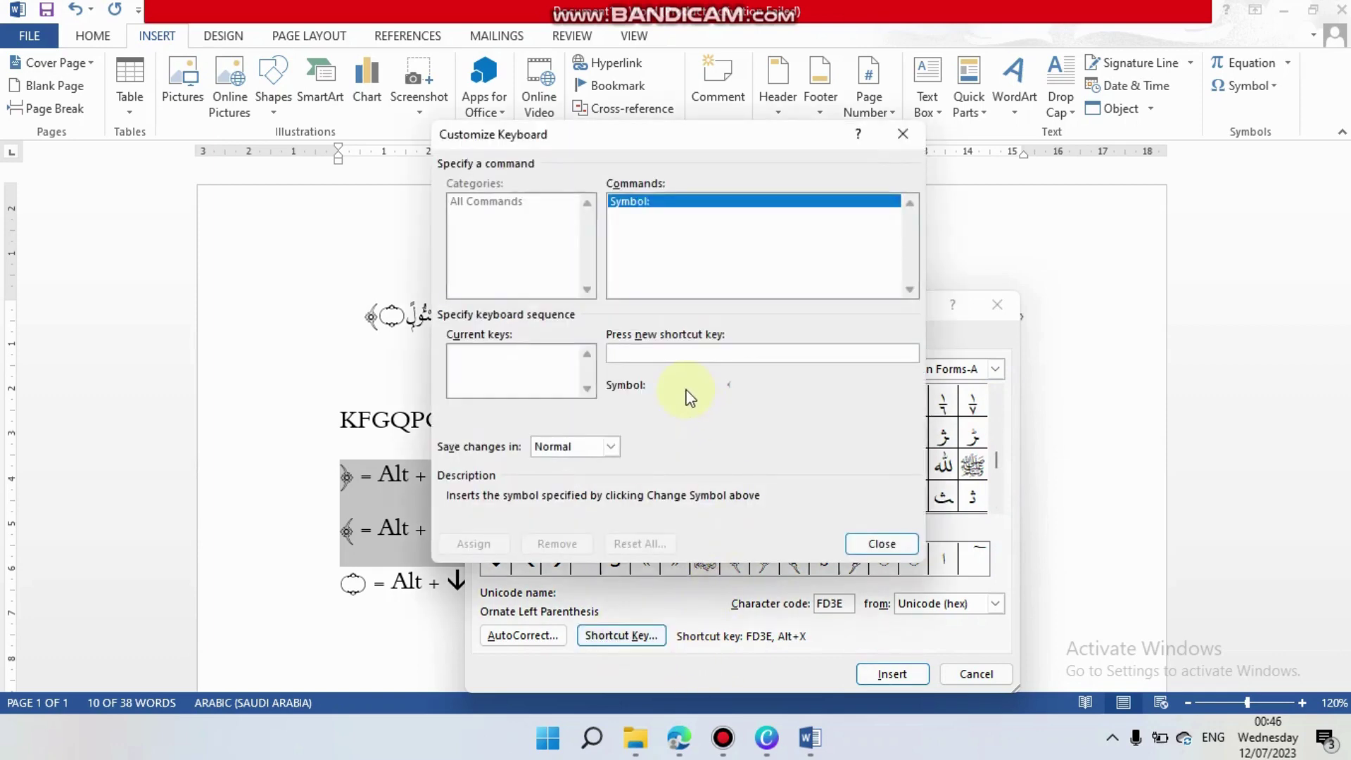
pyautogui.hotkey('alt', 'Left')
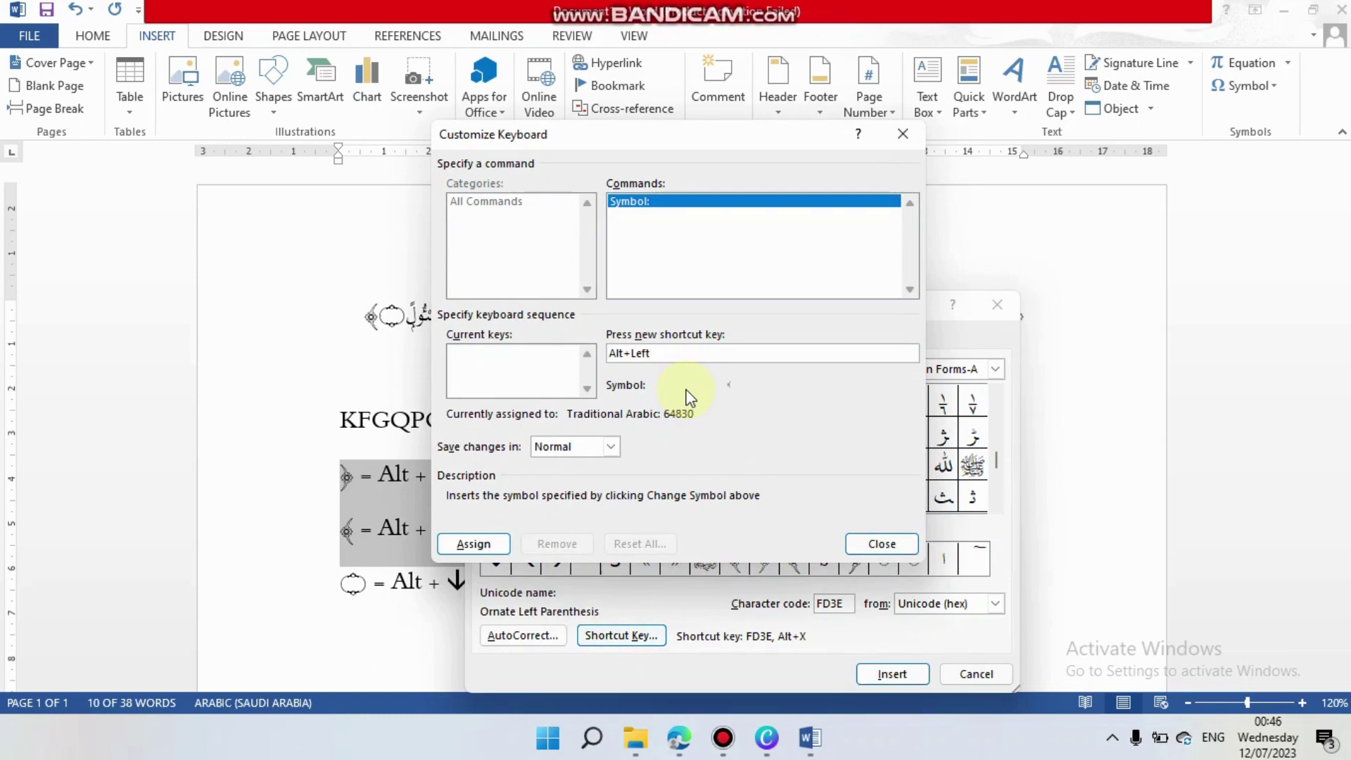
pyautogui.click(881, 543)
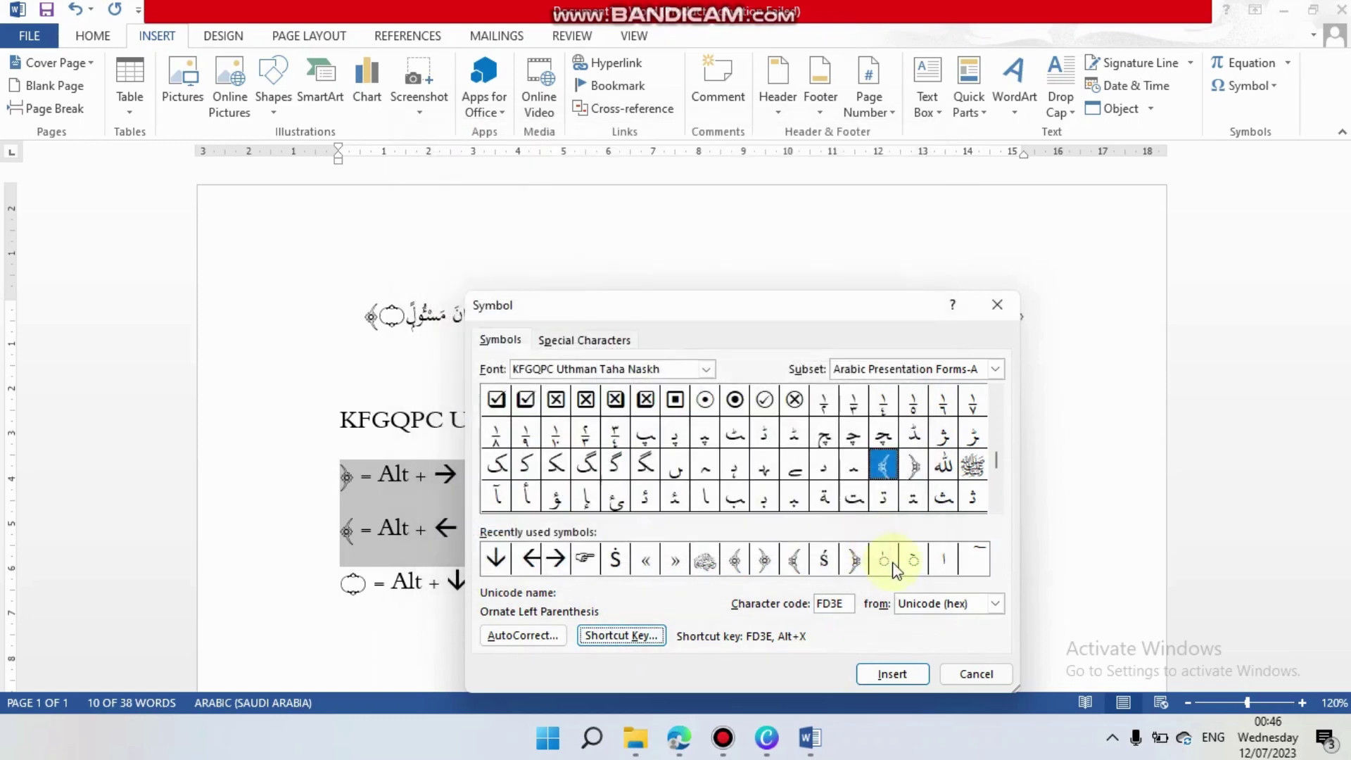
# Step: Enter Alt+Right as the shortcut for the Ornate Right Parenthesis, character code FD3F, and close both dialogs without assigning it
pyautogui.click(914, 470)
pyautogui.click(633, 642)
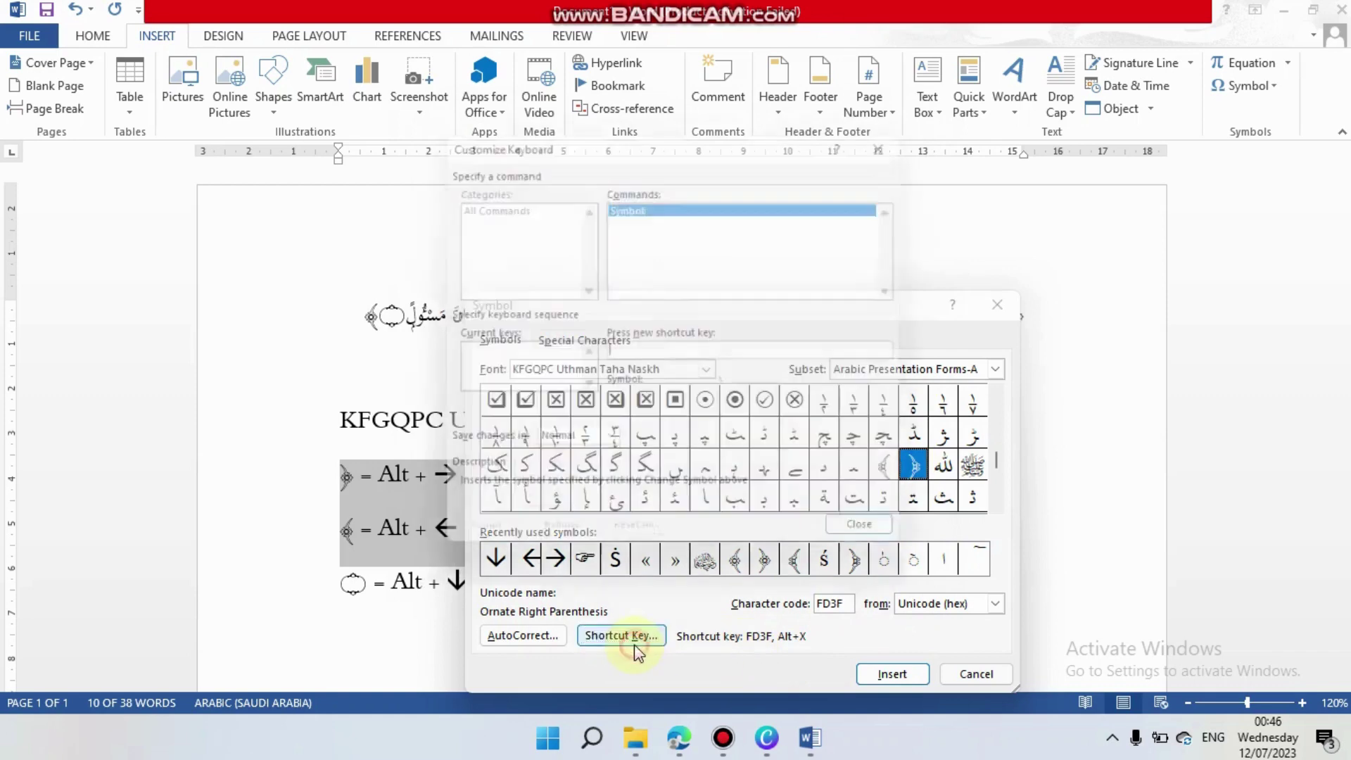
pyautogui.hotkey('alt', 'Right')
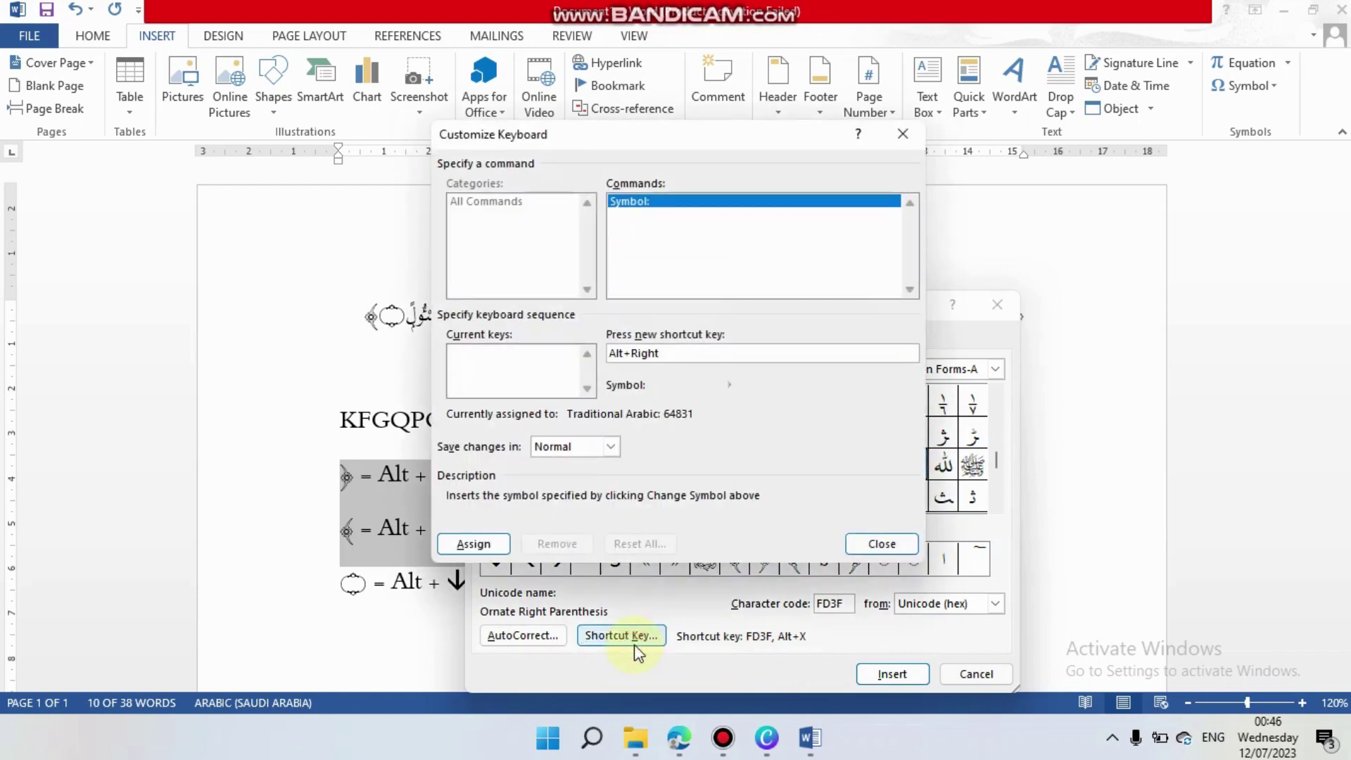
pyautogui.click(906, 546)
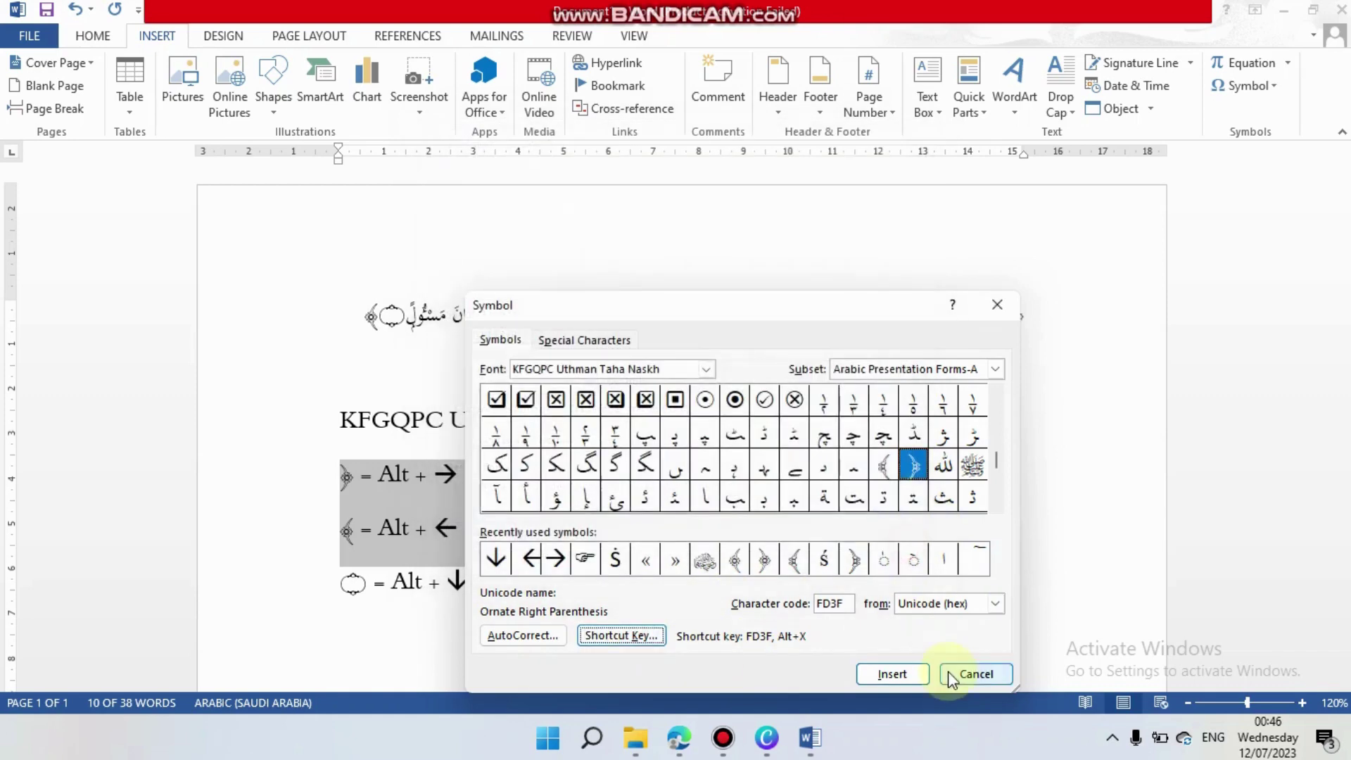
pyautogui.click(948, 673)
# Step: Review the entries pairing the verse-end sign and both ornate parentheses with their Alt and arrow shortcuts
pyautogui.moveTo(344, 585); pyautogui.dragTo(366, 590)
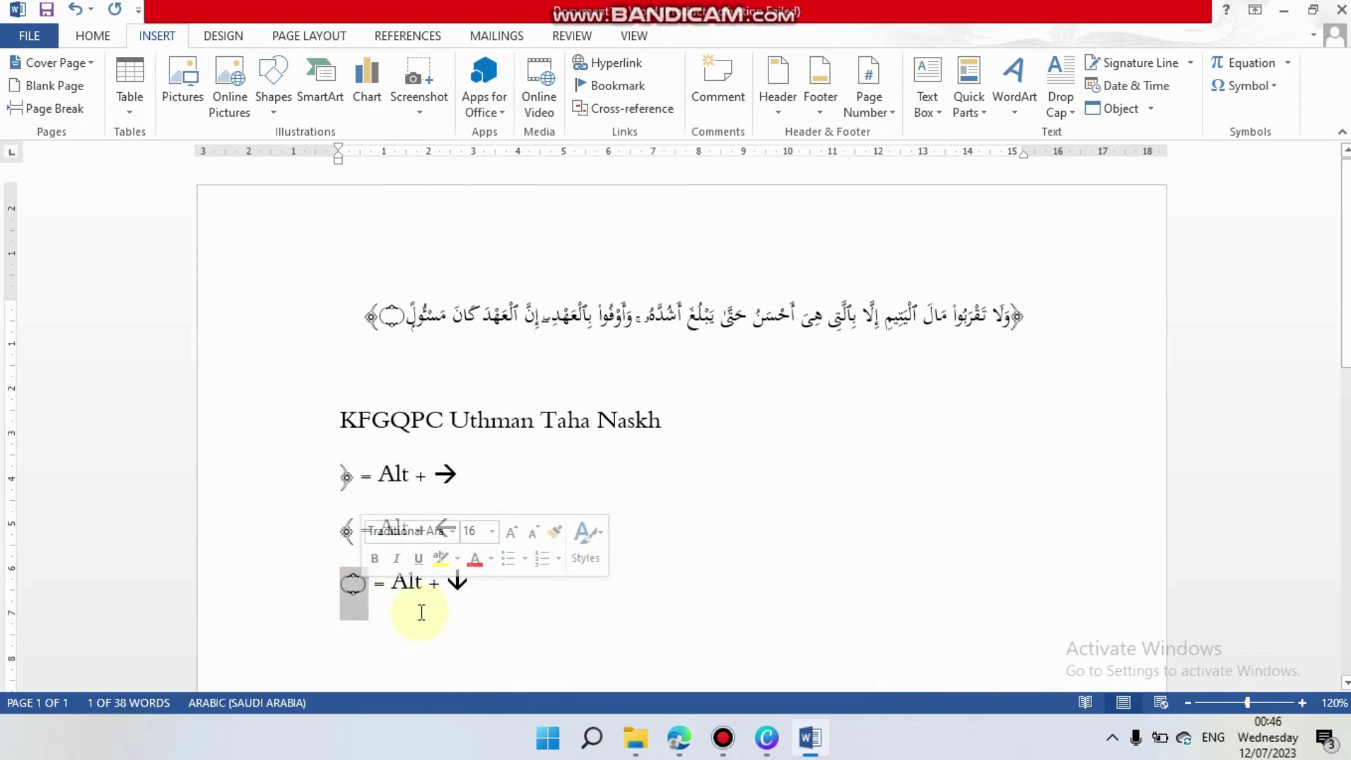
pyautogui.click(492, 586)
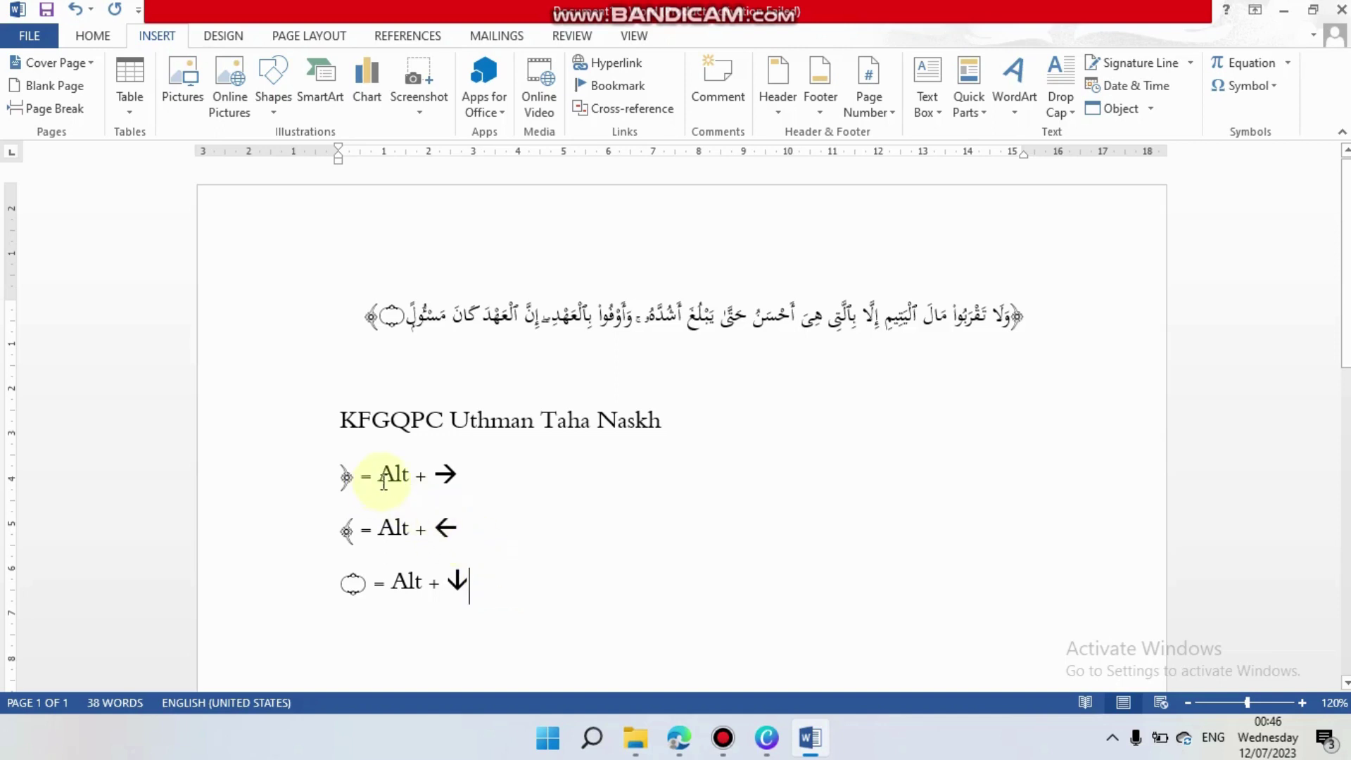
pyautogui.moveTo(380, 484); pyautogui.dragTo(457, 485)
pyautogui.moveTo(379, 529); pyautogui.dragTo(466, 529)
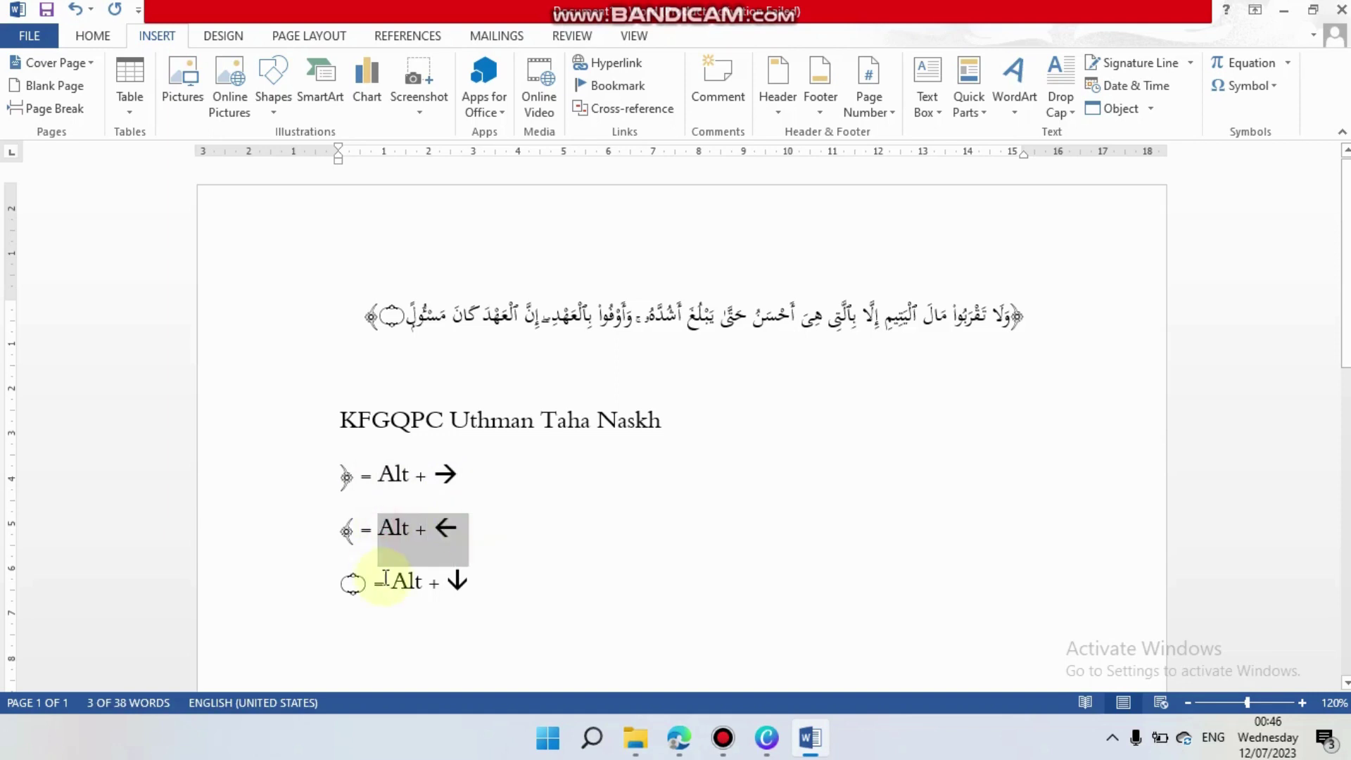
pyautogui.click(401, 578)
# Step: Surround the KFGQPC Uthman Taha Naskh line with ornate parentheses and insert a verse-end sign after Naskh, using the assigned Alt+arrow shortcuts
pyautogui.click(802, 423)
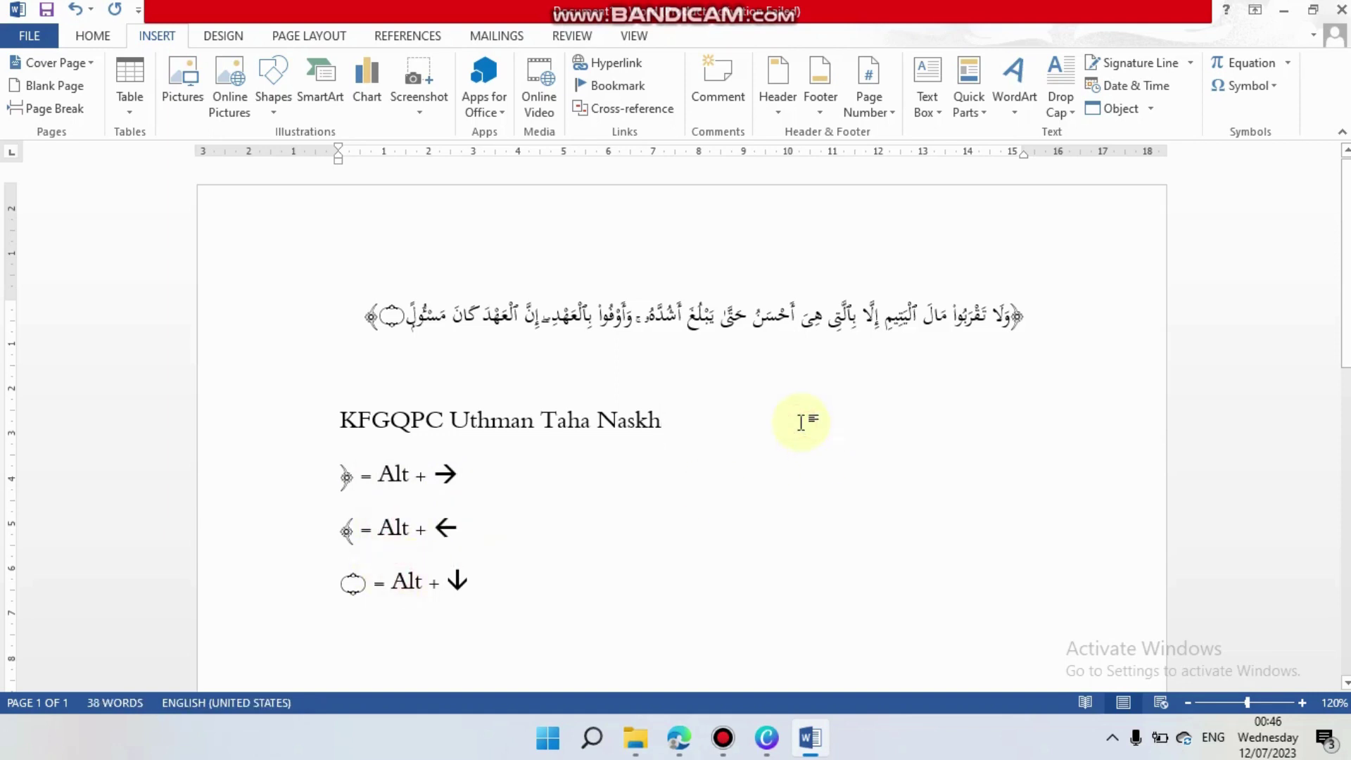
pyautogui.hotkey('alt', 'Right')
pyautogui.click(343, 424)
pyautogui.hotkey('alt', 'Left')
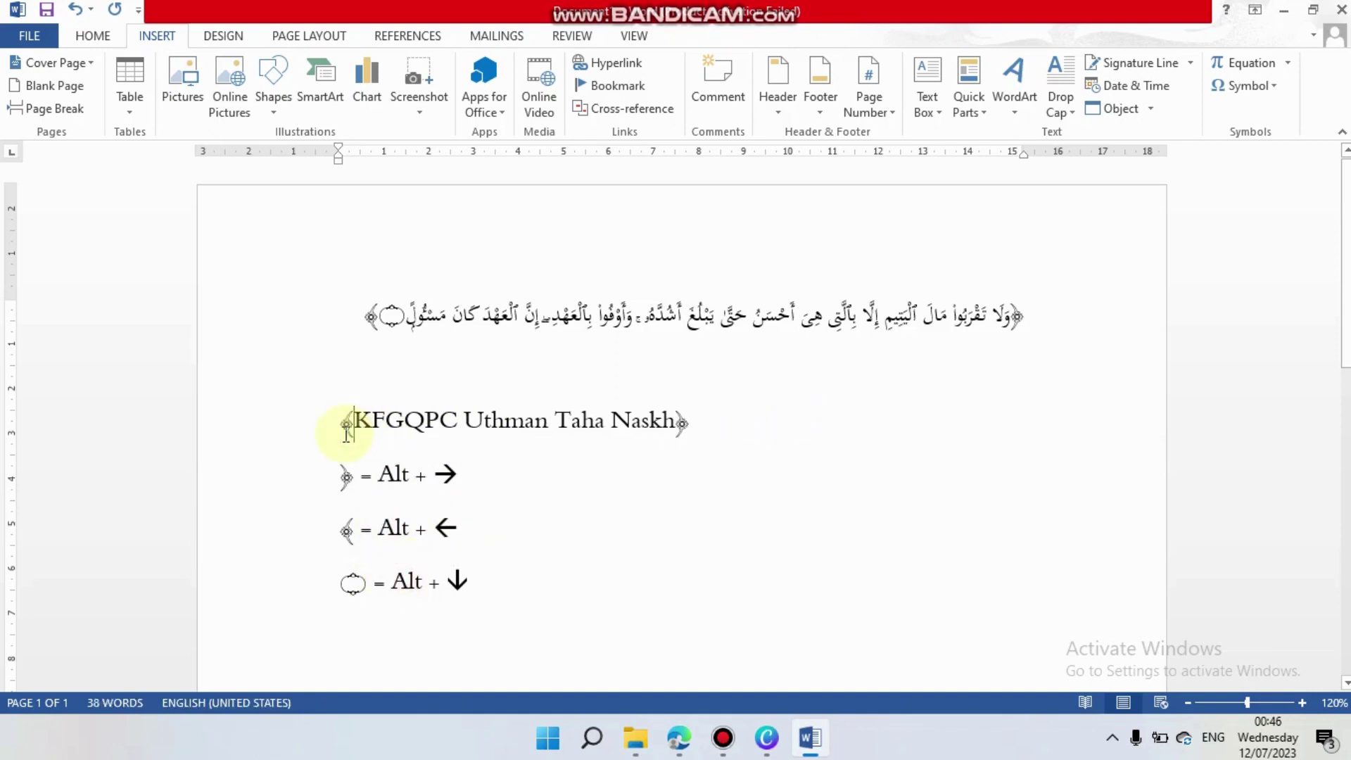
pyautogui.click(677, 422)
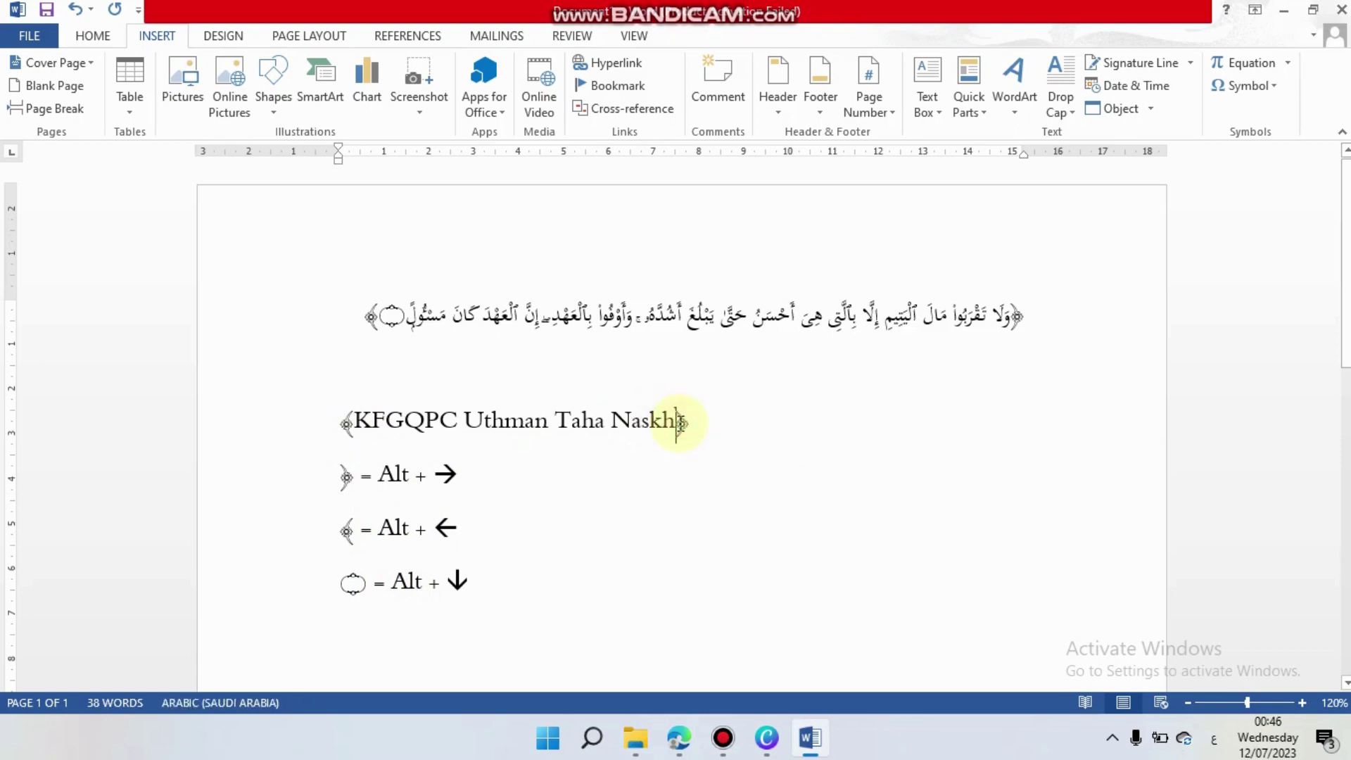
pyautogui.hotkey('alt', 'Down')
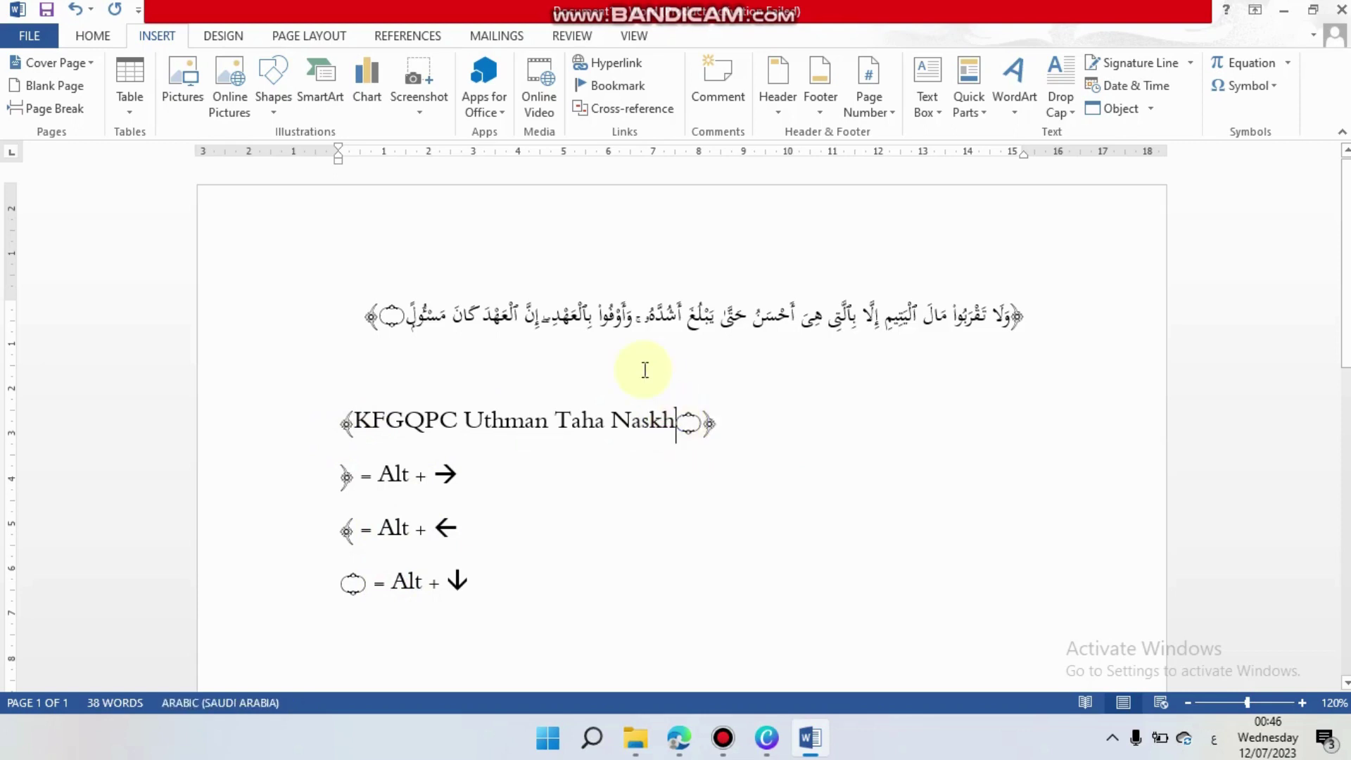
pyautogui.click(547, 322)
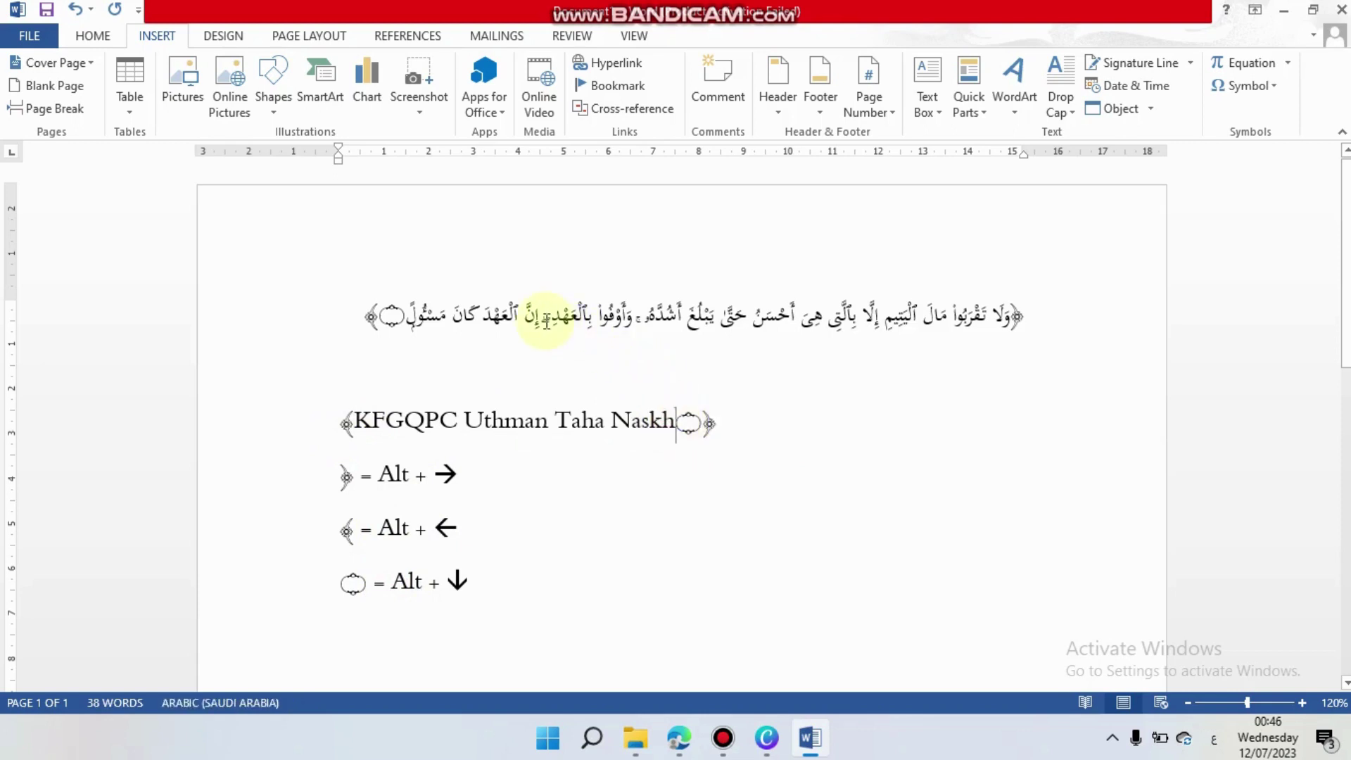
pyautogui.click(250, 316)
pyautogui.click(263, 415)
pyautogui.click(308, 508)
pyautogui.click(521, 325)
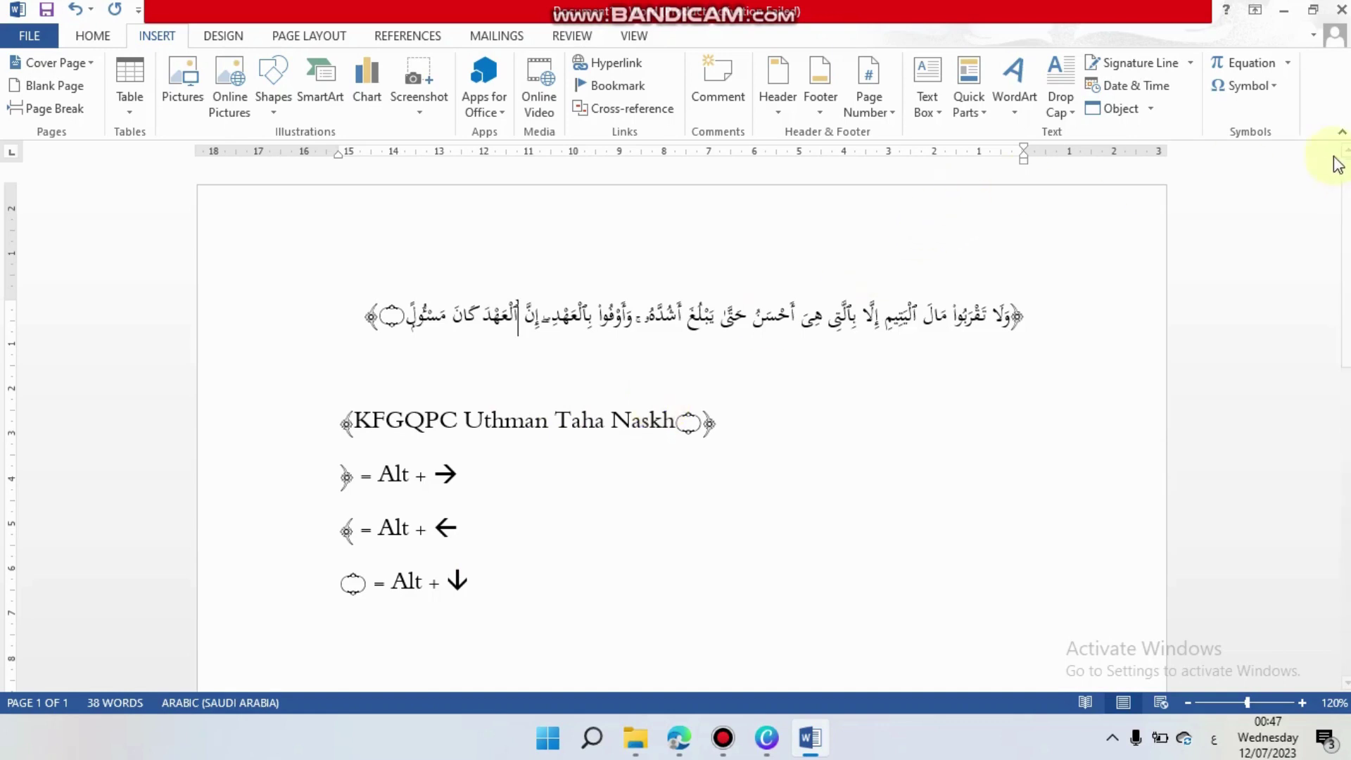
# Step: Open the shortcut settings for the Wingdings smiley symbol, character code 74
pyautogui.click(1275, 87)
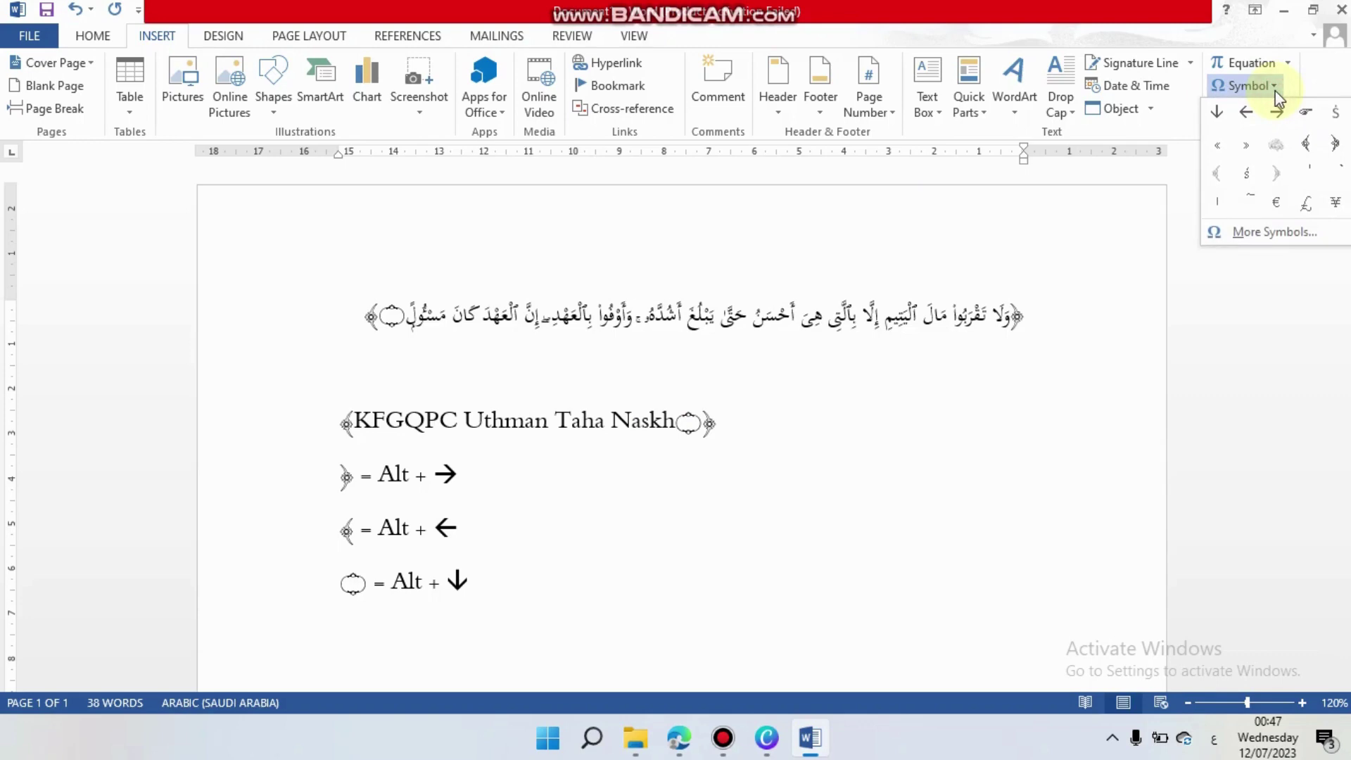
pyautogui.click(1275, 232)
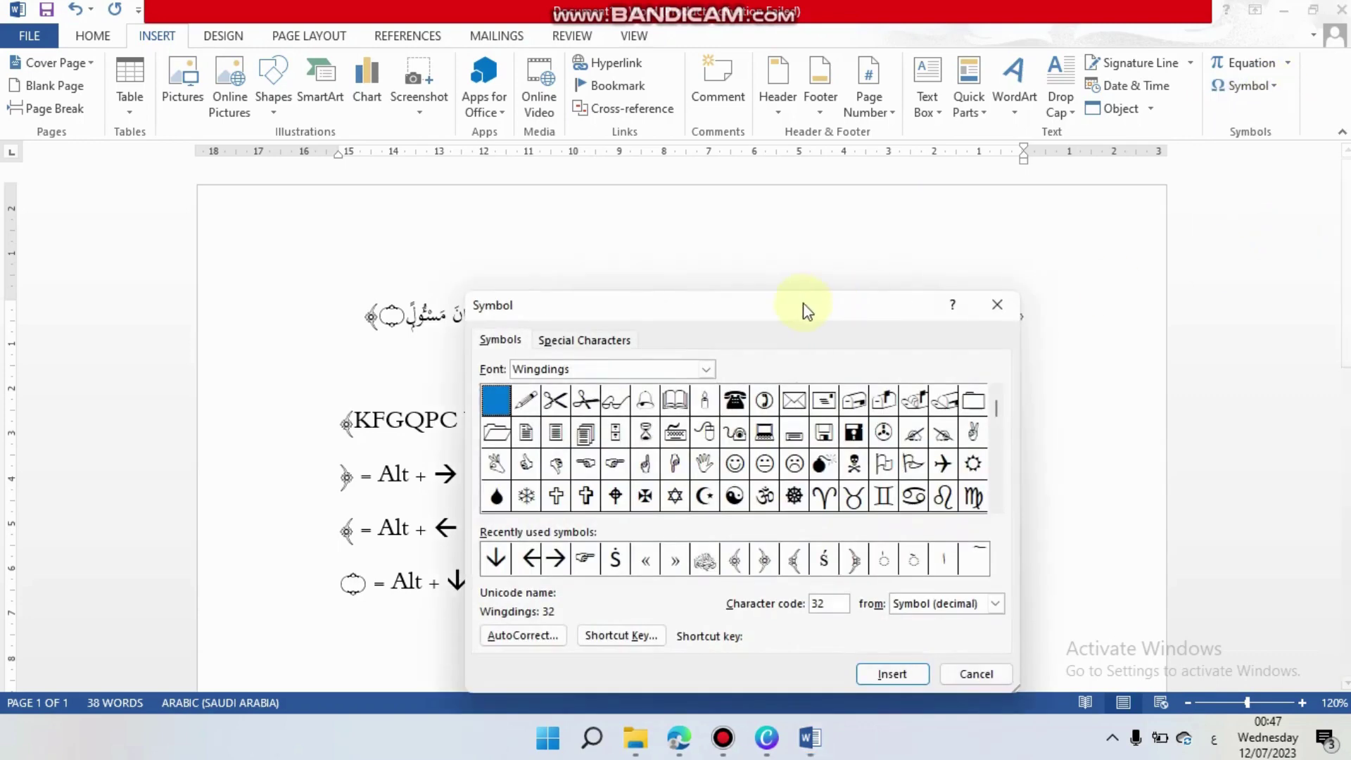
pyautogui.moveTo(805, 308); pyautogui.dragTo(770, 189)
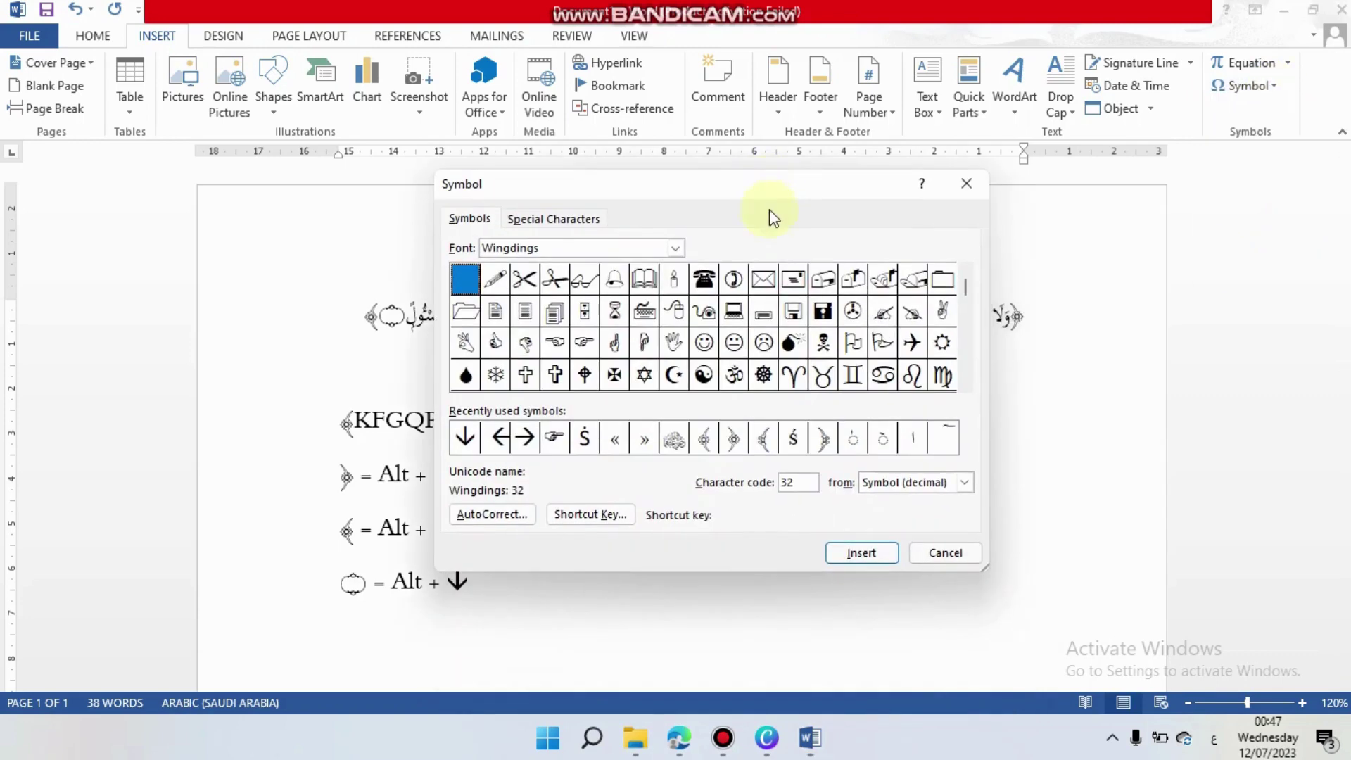
pyautogui.click(703, 342)
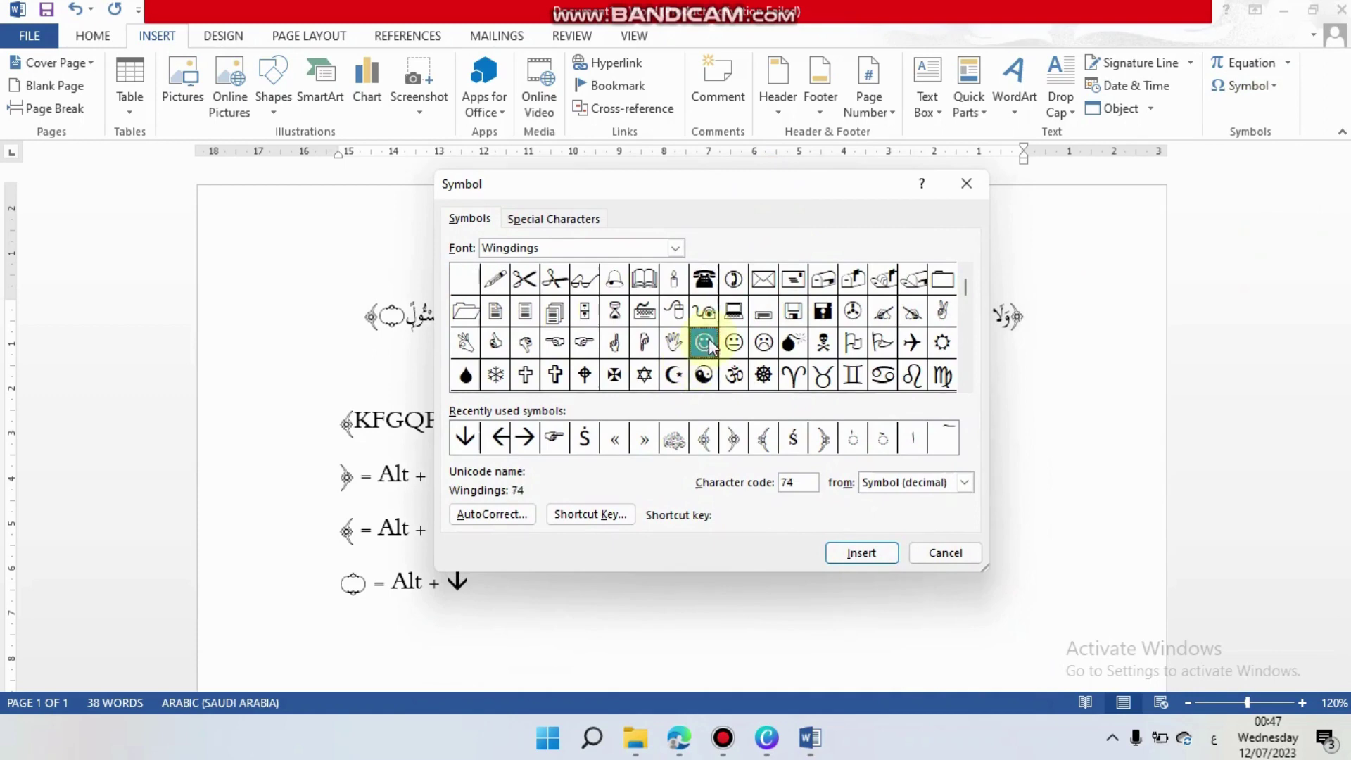
pyautogui.click(614, 522)
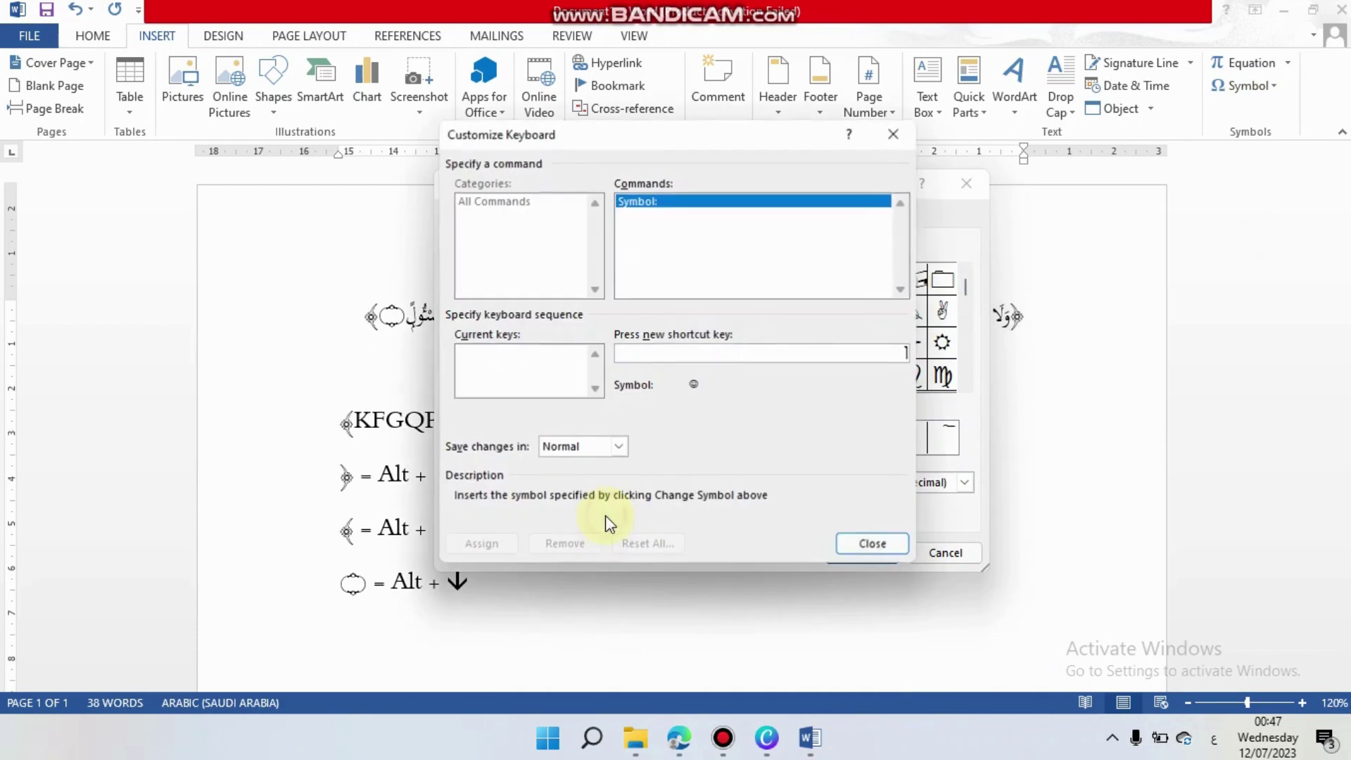
pyautogui.click(657, 352)
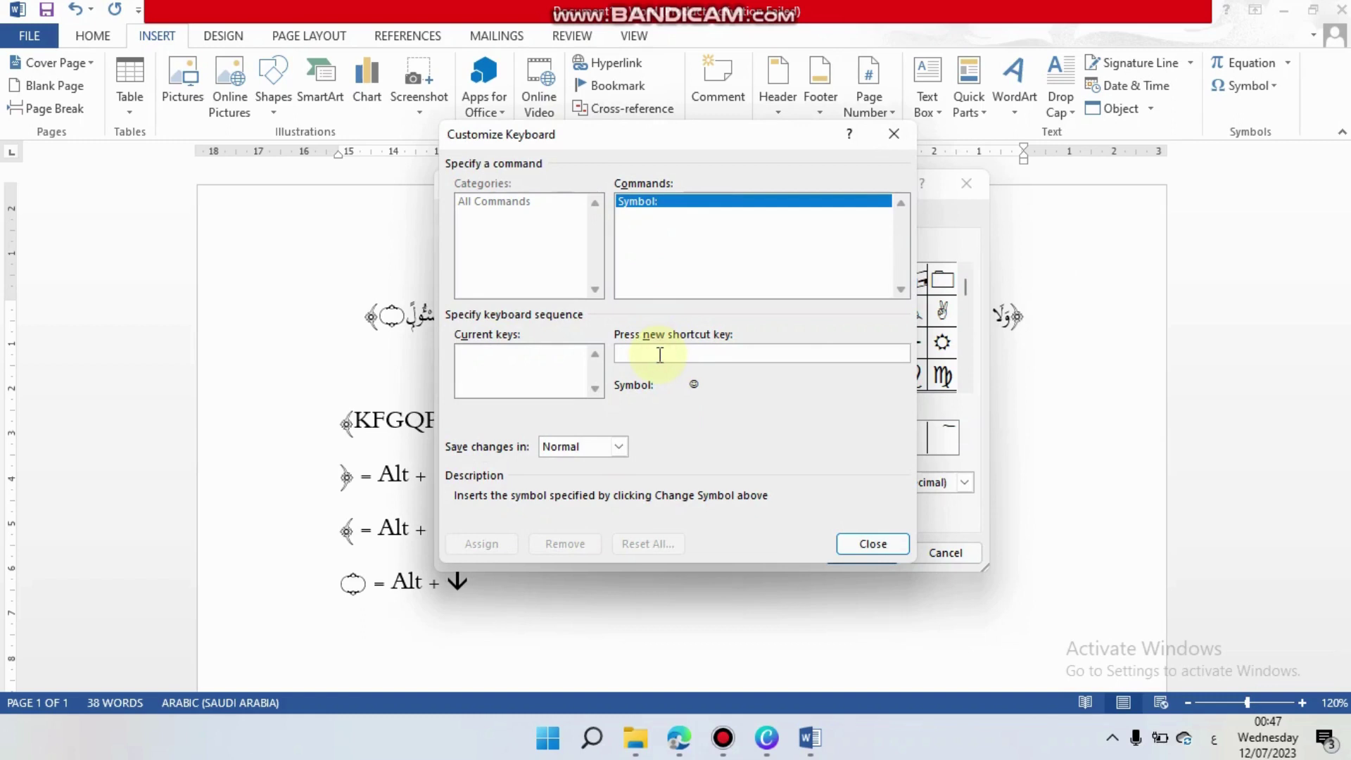
# Step: Check the current assignments of Alt+1, Alt+T, Ctrl+P and Alt+9 for the smiley, and close both dialogs without assigning a shortcut
pyautogui.hotkey('alt', '1')
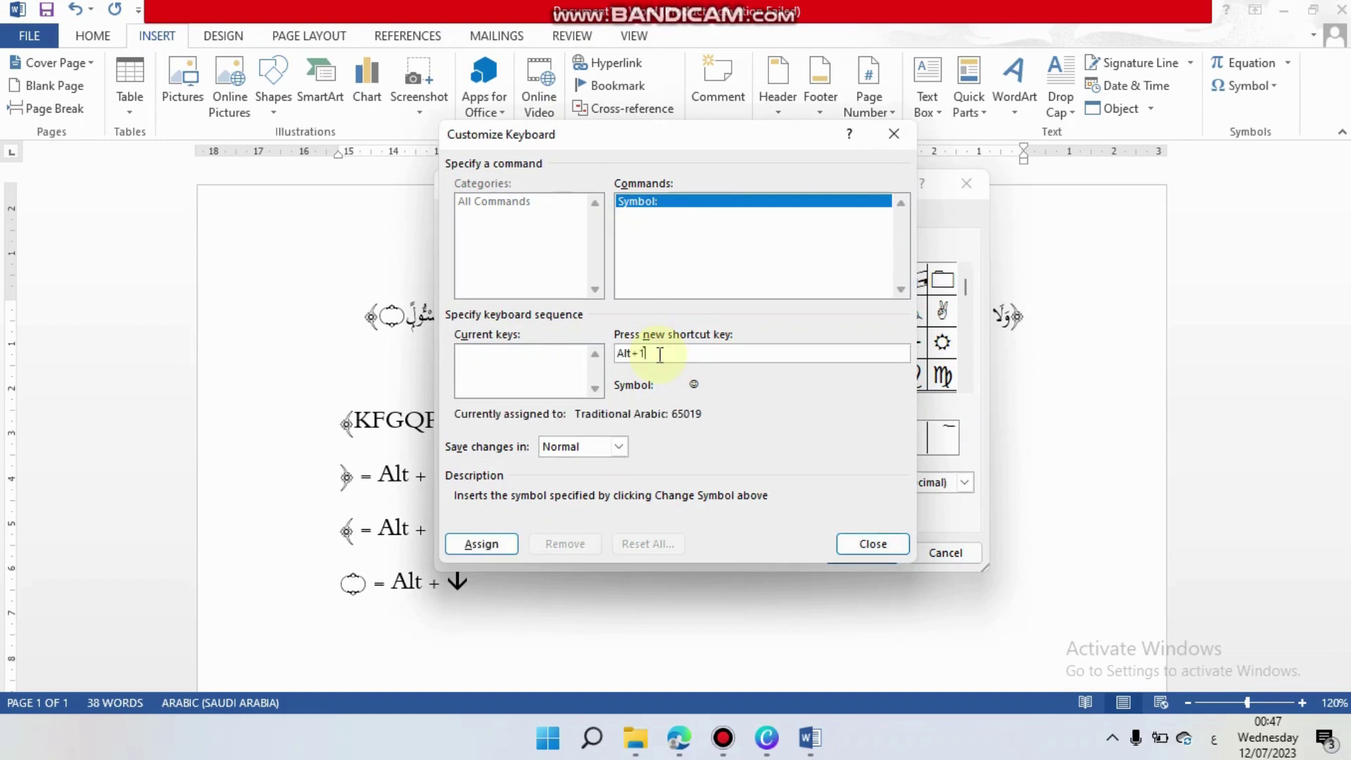
pyautogui.press('BackSpace')
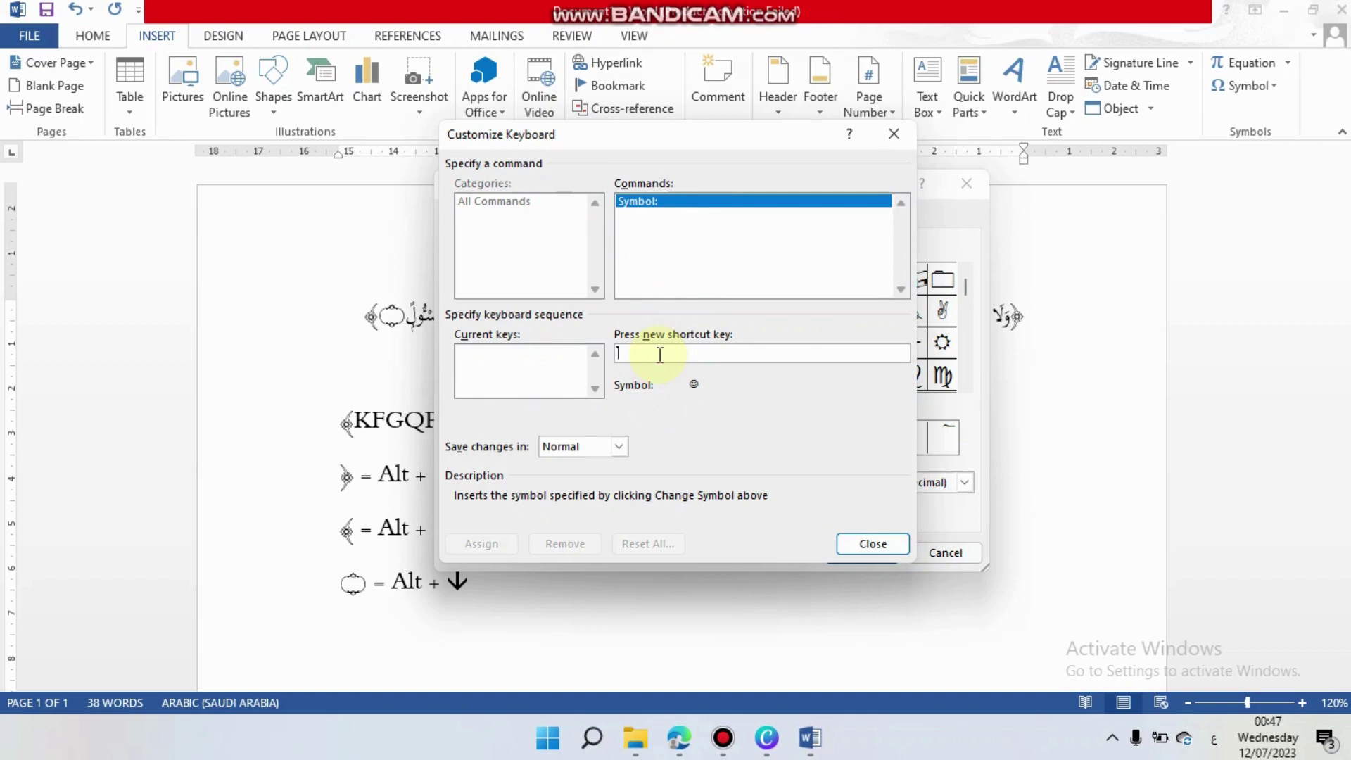
pyautogui.hotkey('alt', 't')
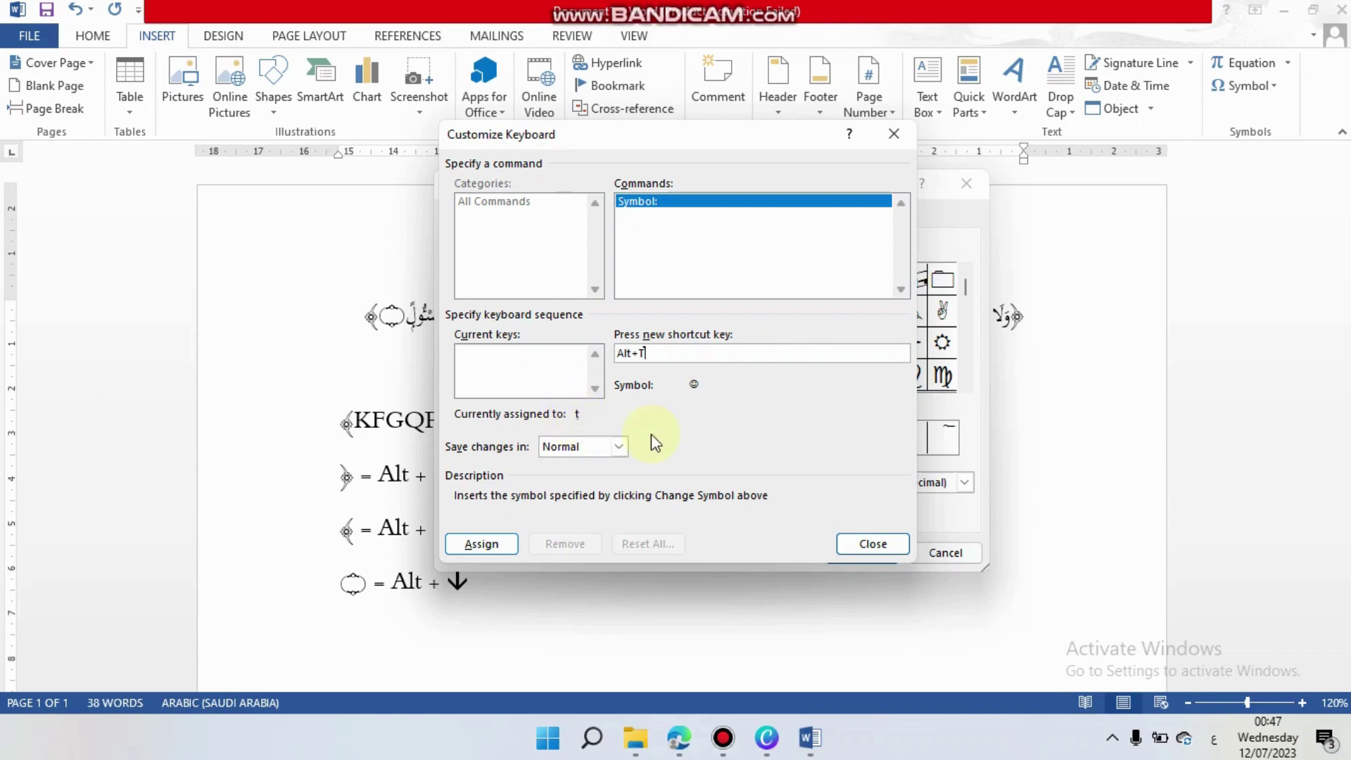
pyautogui.press('BackSpace')
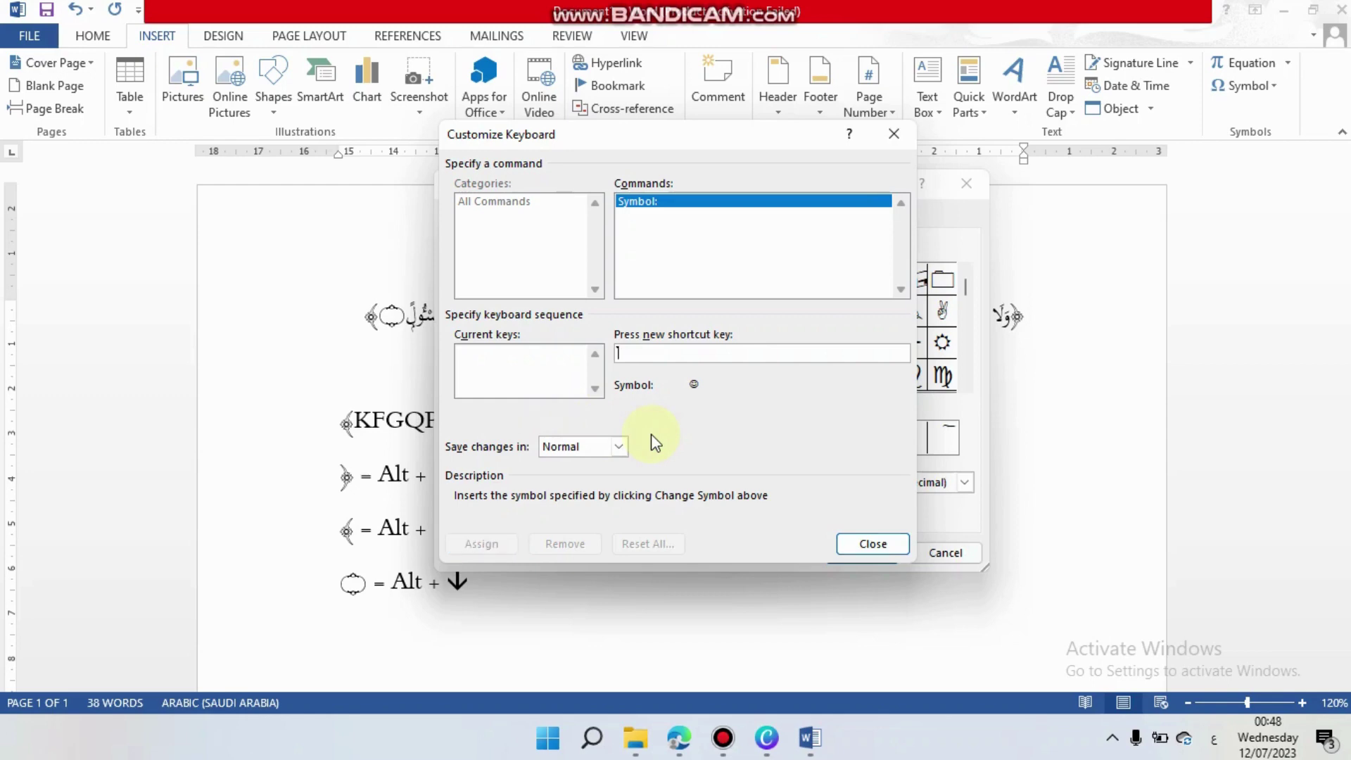
pyautogui.hotkey('ctrl', 'p')
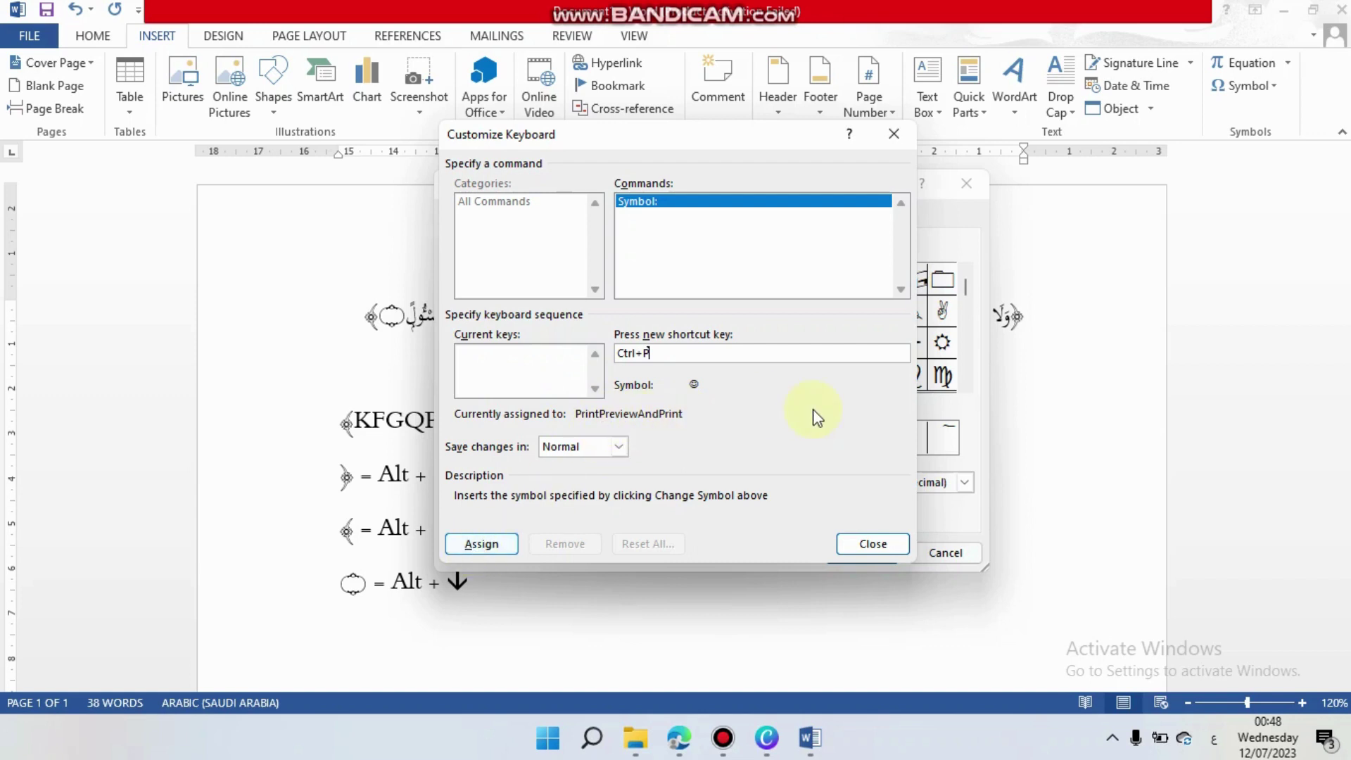
pyautogui.press('BackSpace')
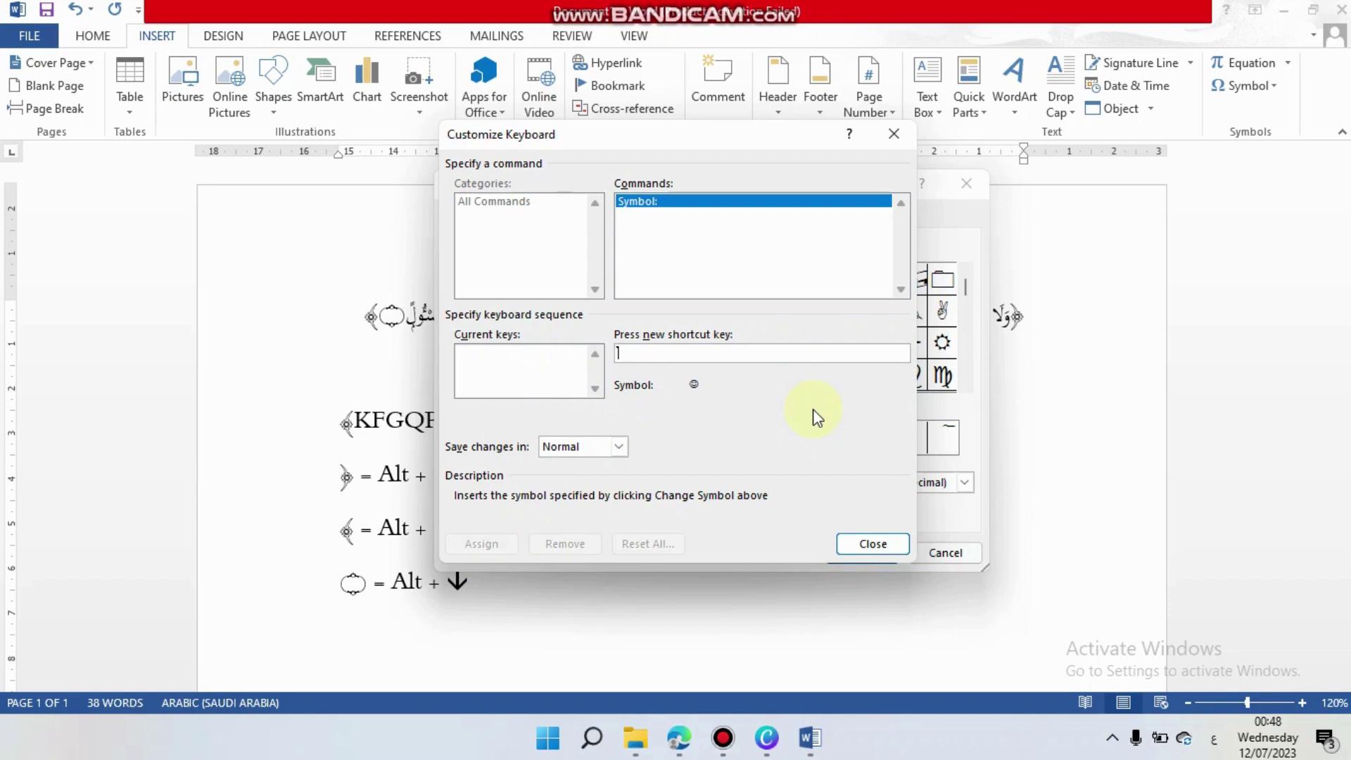
pyautogui.hotkey('alt', '9')
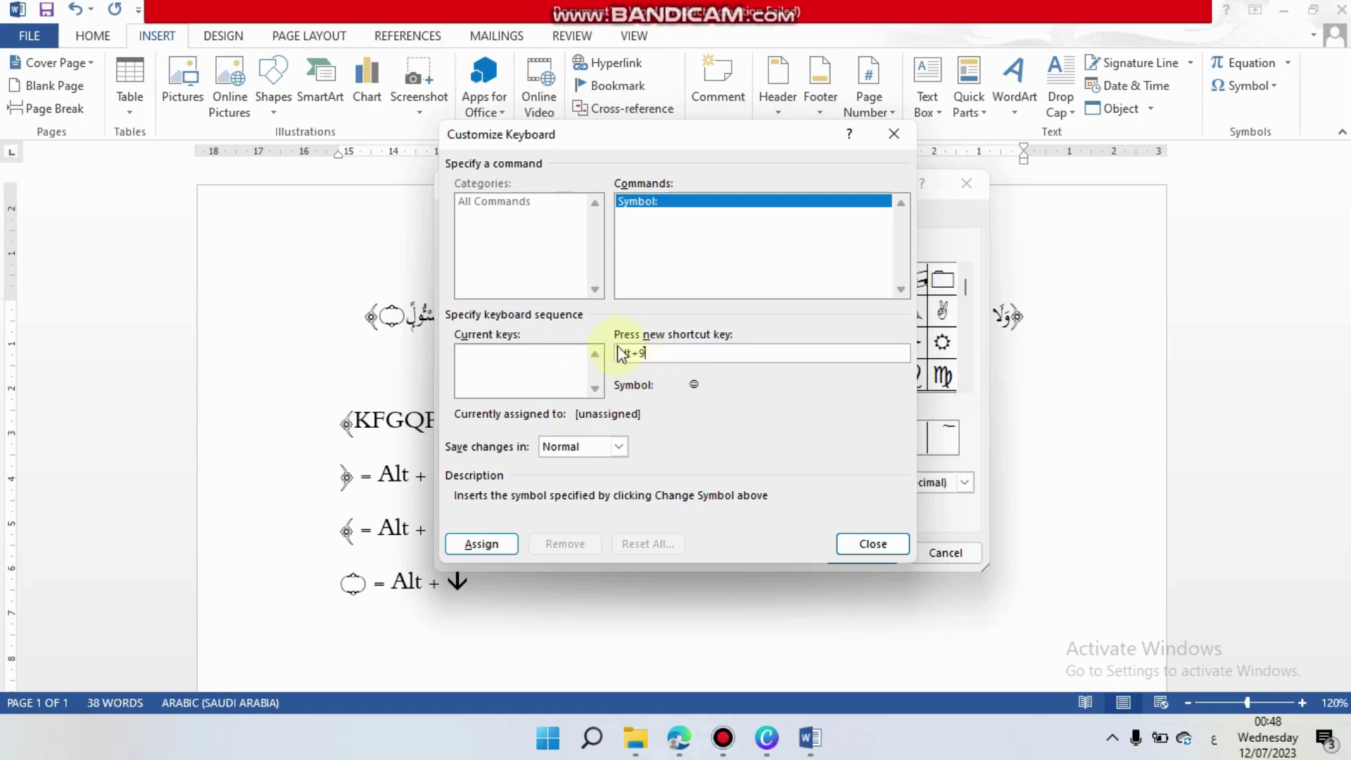
pyautogui.click(874, 544)
pyautogui.click(937, 554)
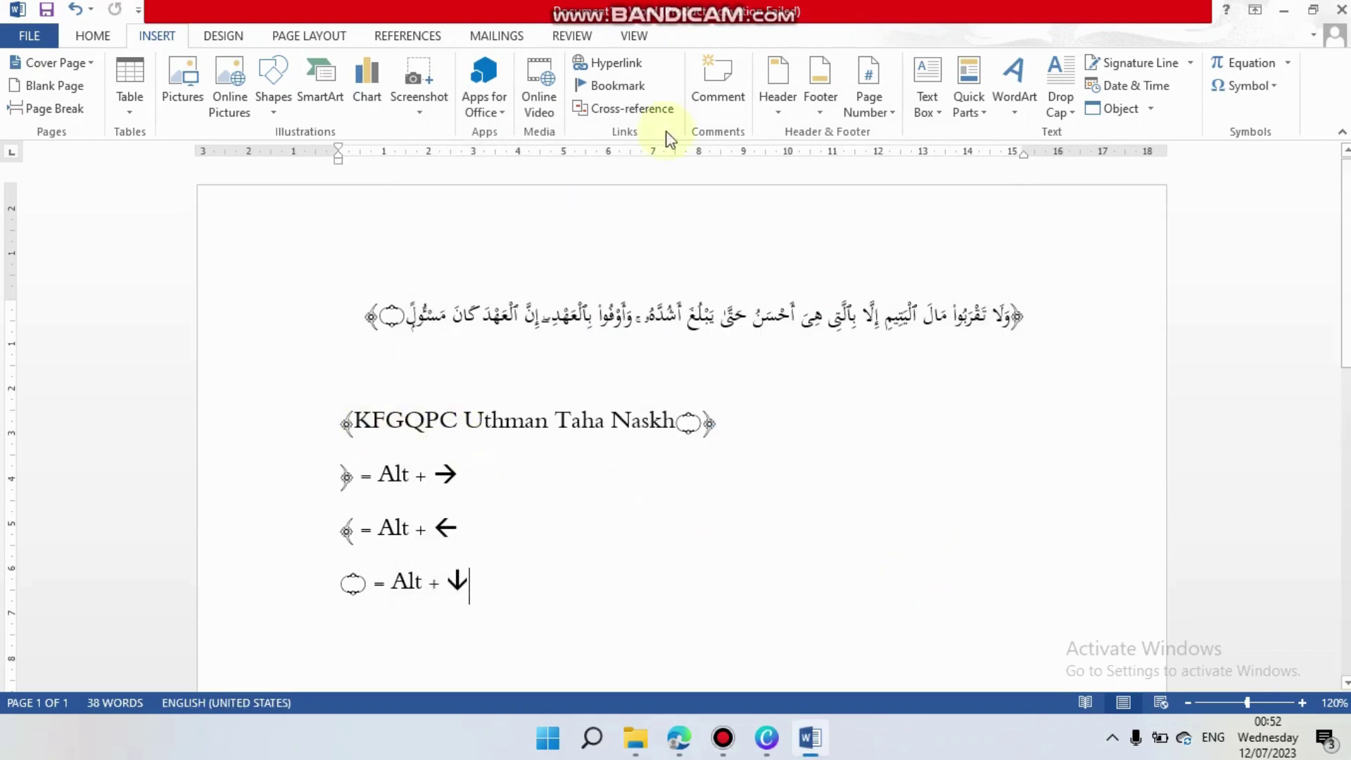
# Step: Choose the KFGQPC Uthman Taha Naskh font for browsing symbols, and close the symbol dialog without inserting anything
pyautogui.click(1272, 86)
pyautogui.click(1274, 231)
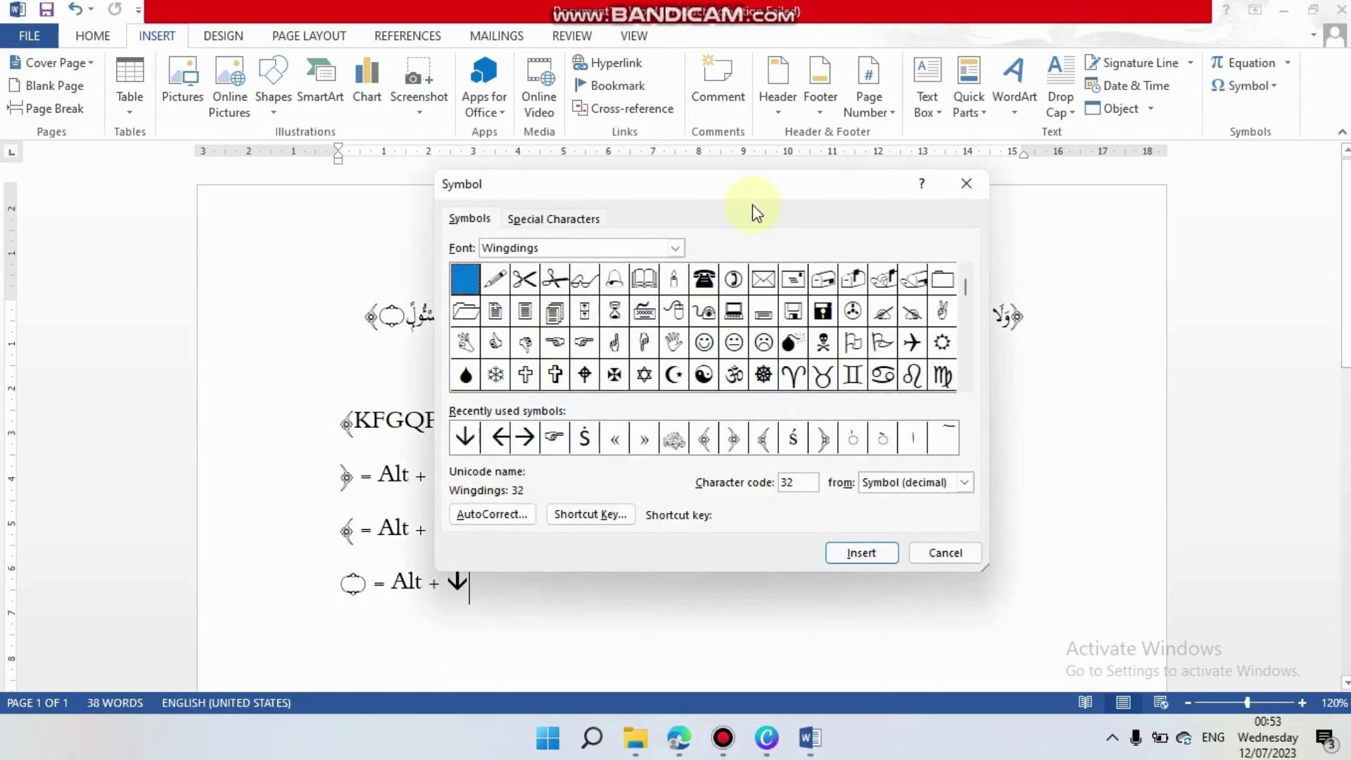
pyautogui.moveTo(753, 201); pyautogui.dragTo(1070, 173)
pyautogui.click(1037, 222)
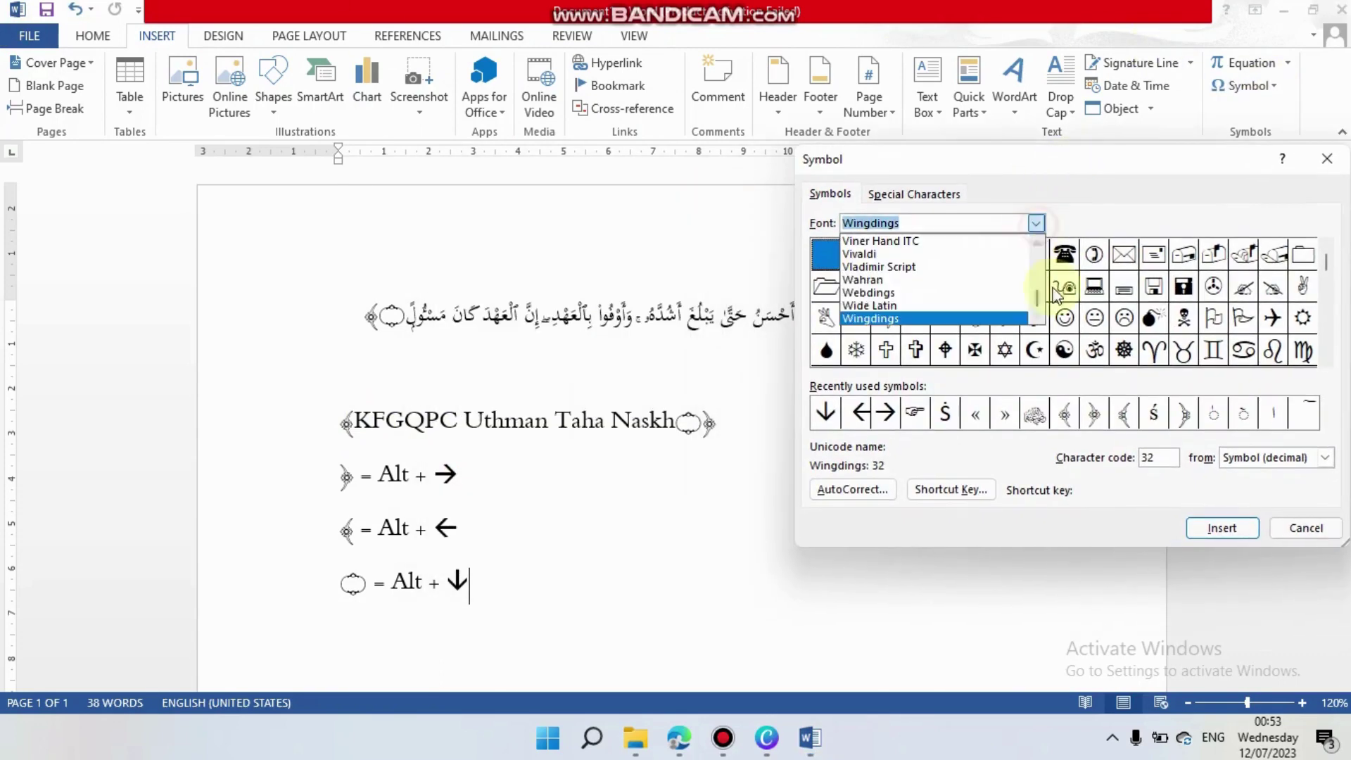
pyautogui.moveTo(1037, 309); pyautogui.dragTo(1036, 289)
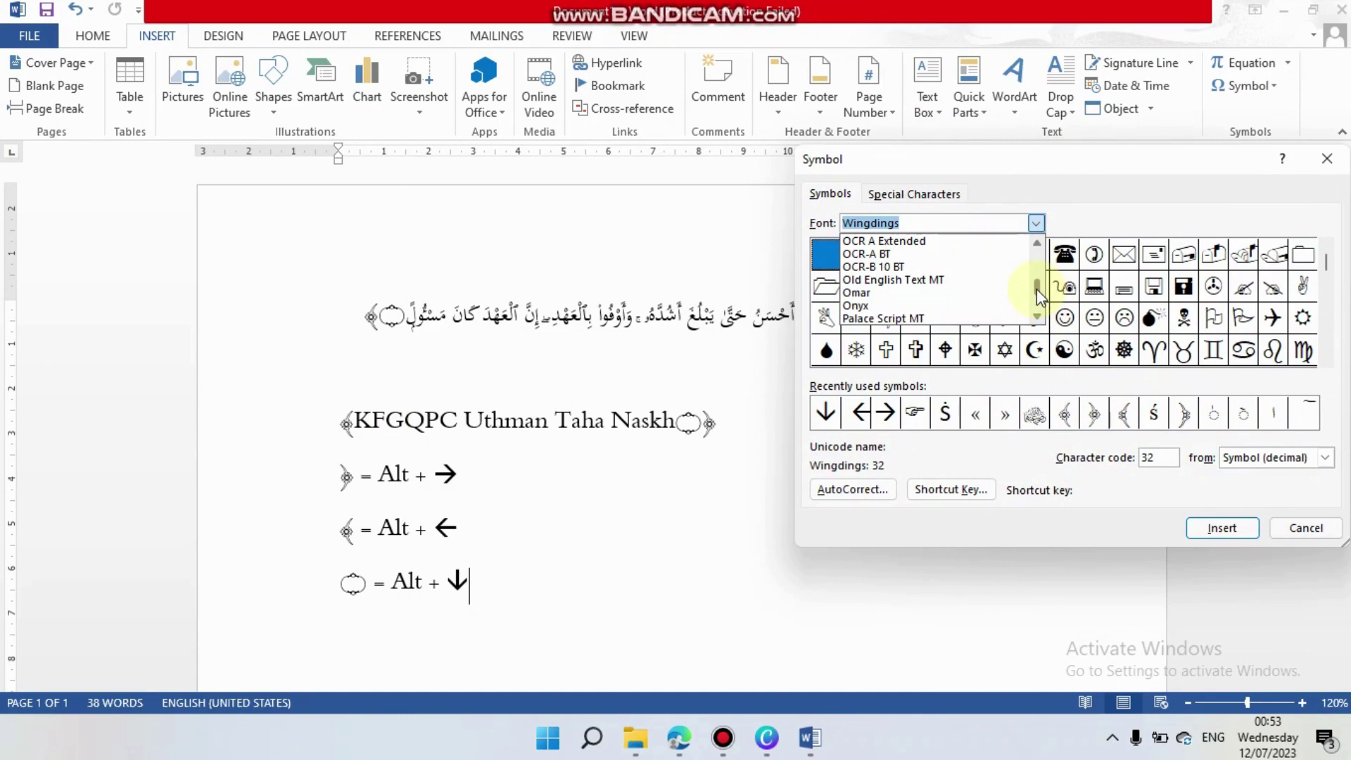
pyautogui.write('kf')
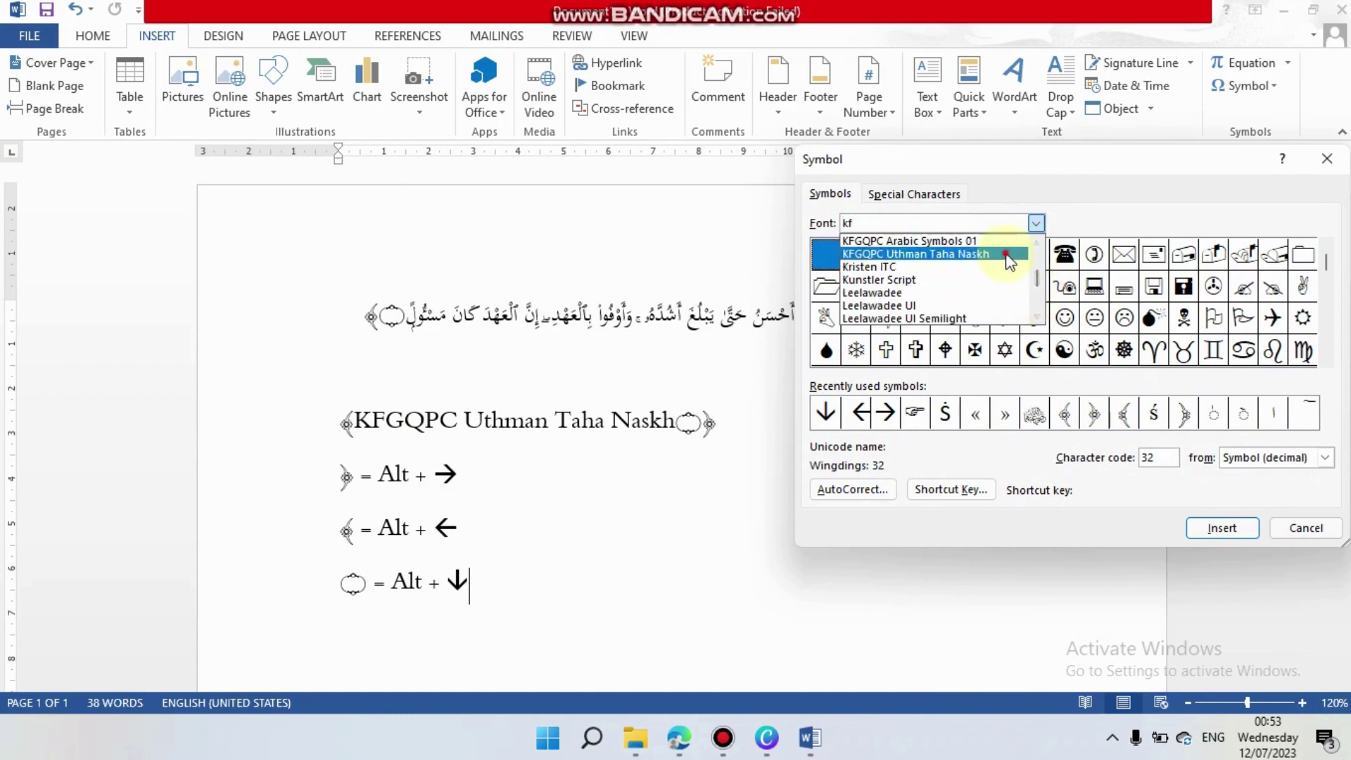
pyautogui.click(915, 253)
pyautogui.click(1306, 531)
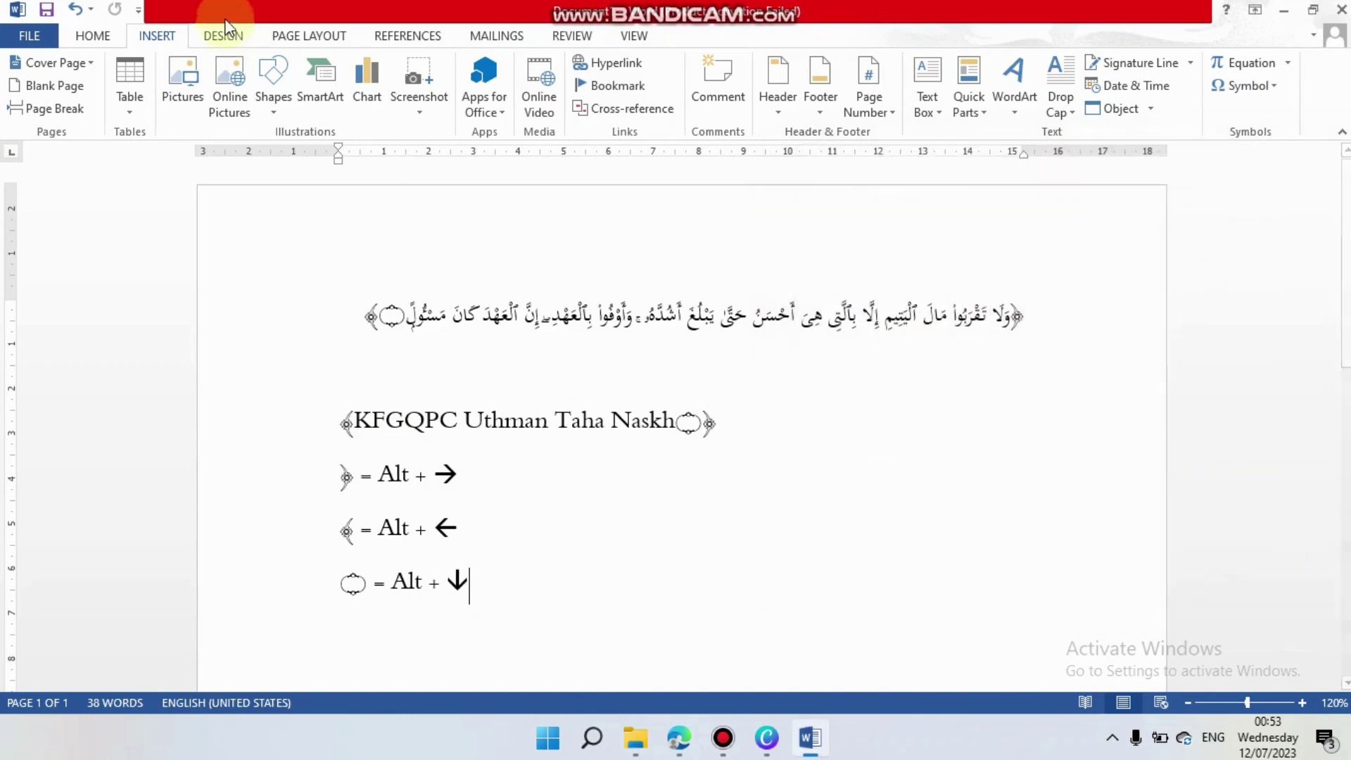
# Step: Set the font at the end of the Alt + down arrow line to KFGQPC Uthman Taha Naskh
pyautogui.click(92, 35)
pyautogui.click(246, 70)
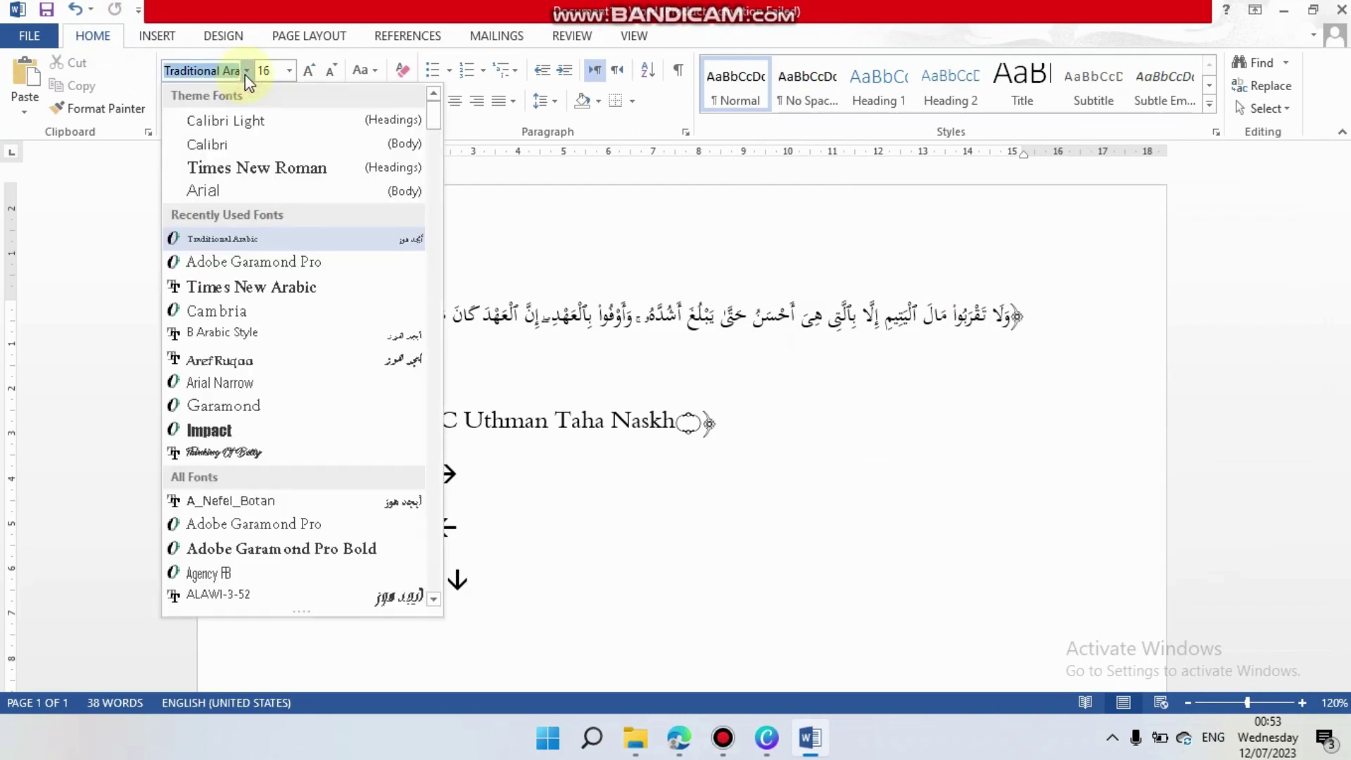
pyautogui.write('kf')
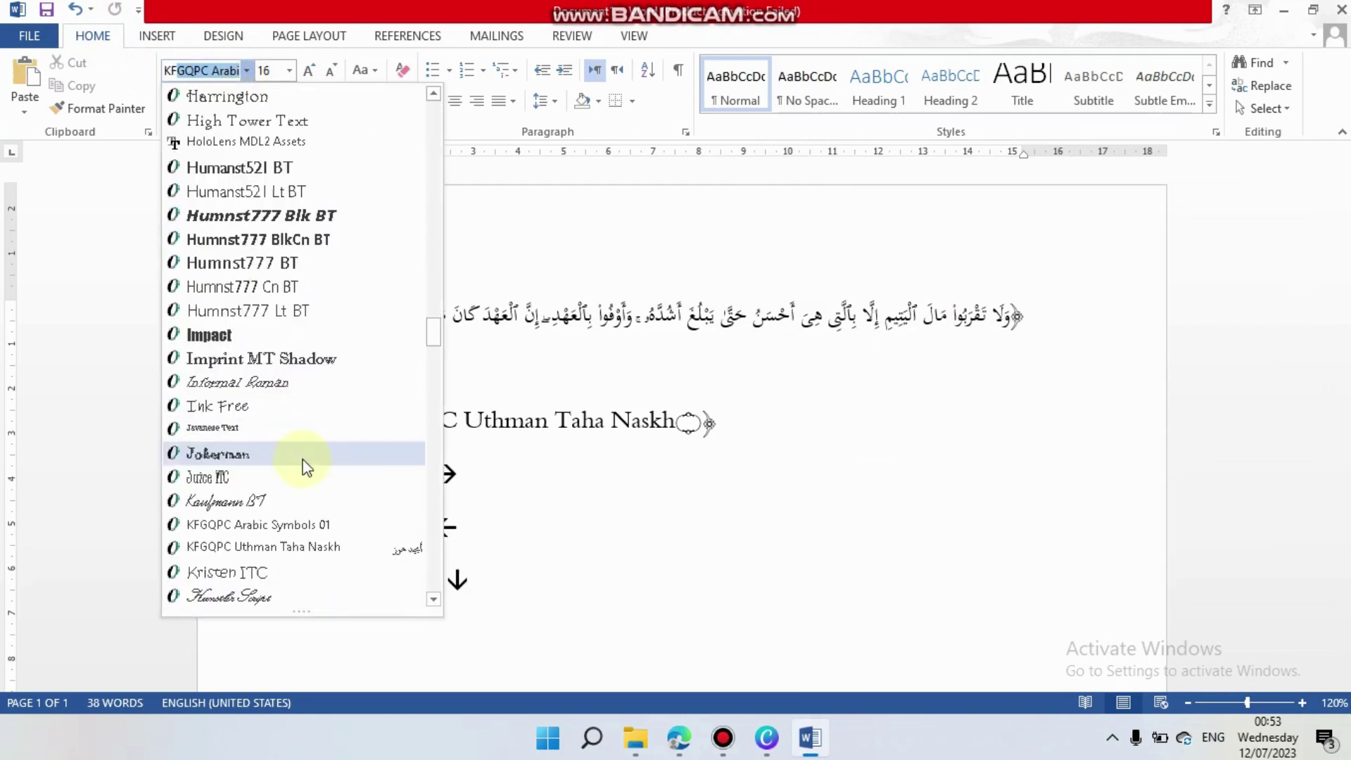
pyautogui.click(307, 553)
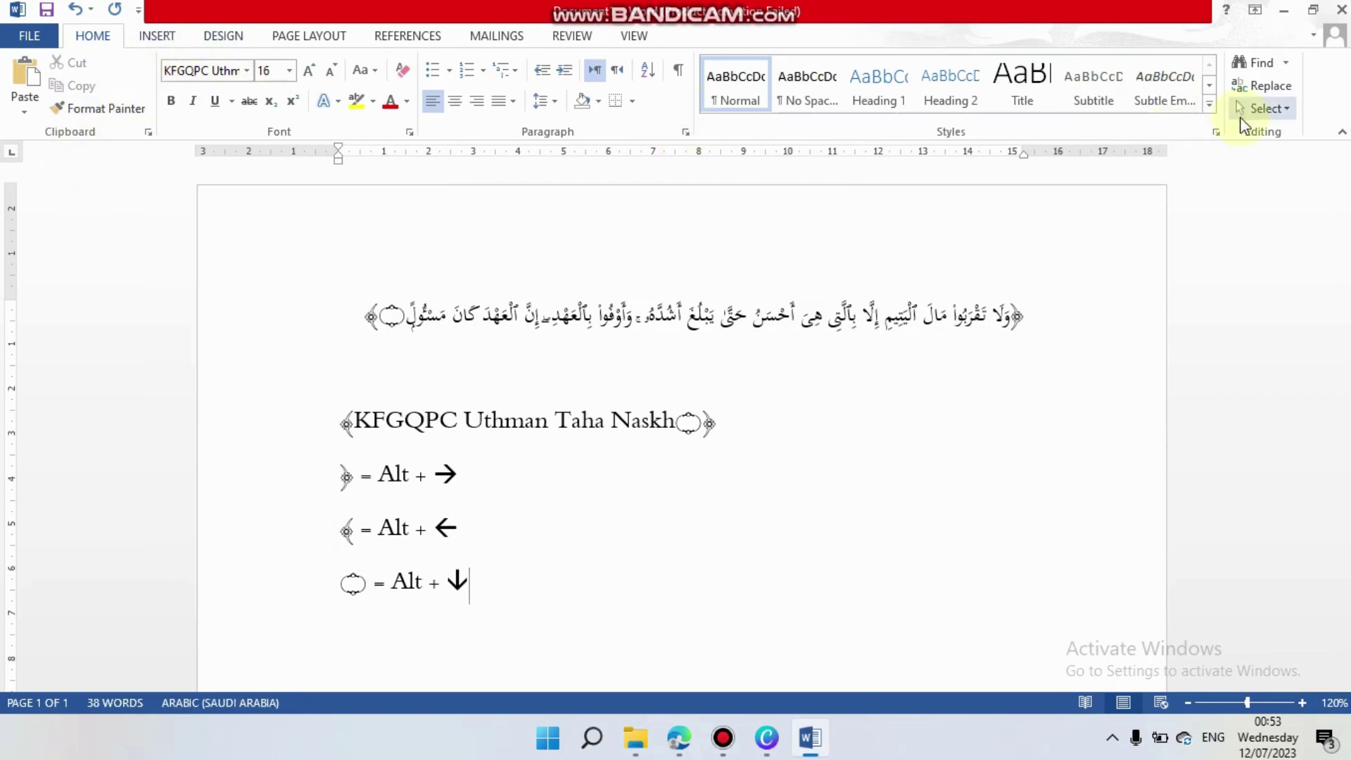
pyautogui.click(156, 36)
pyautogui.click(1246, 85)
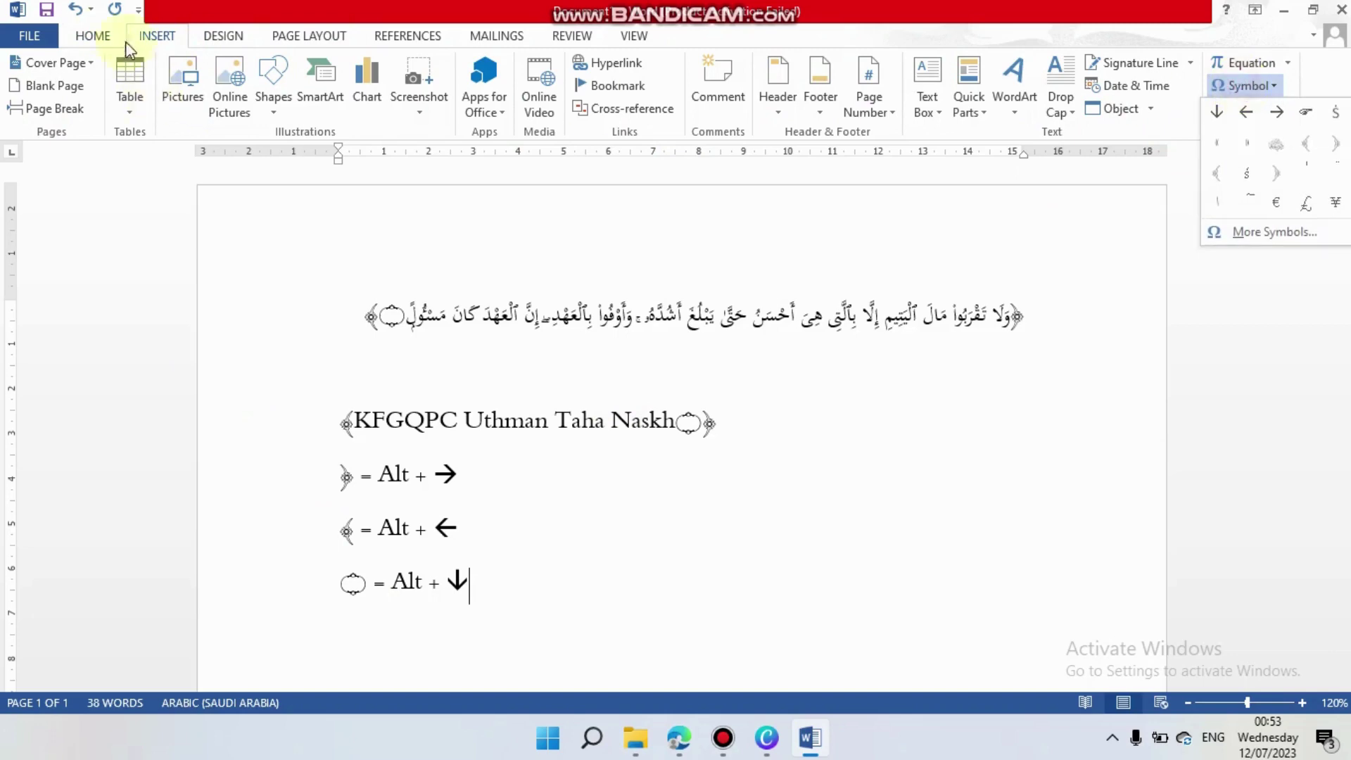
pyautogui.click(99, 35)
pyautogui.click(246, 71)
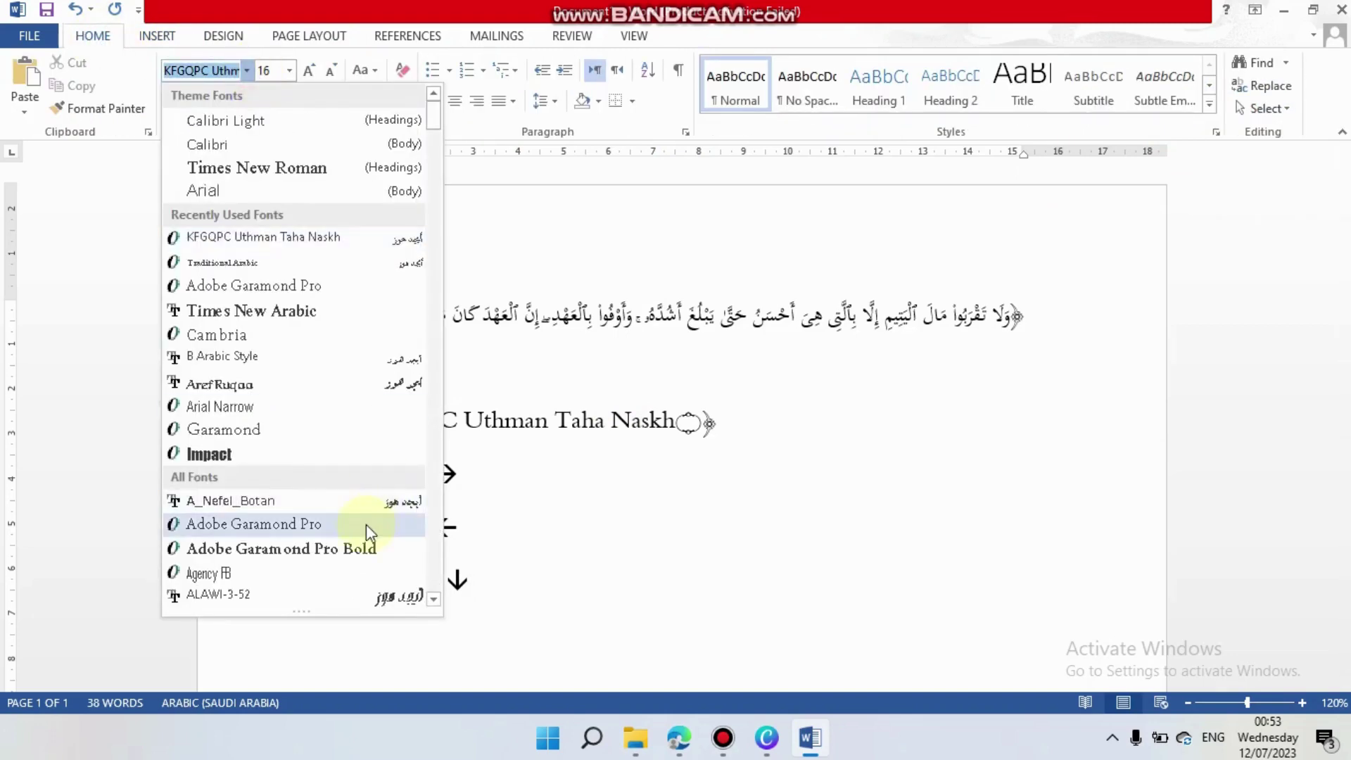
pyautogui.scroll(-4, 366, 525)
pyautogui.click(584, 444)
pyautogui.click(603, 338)
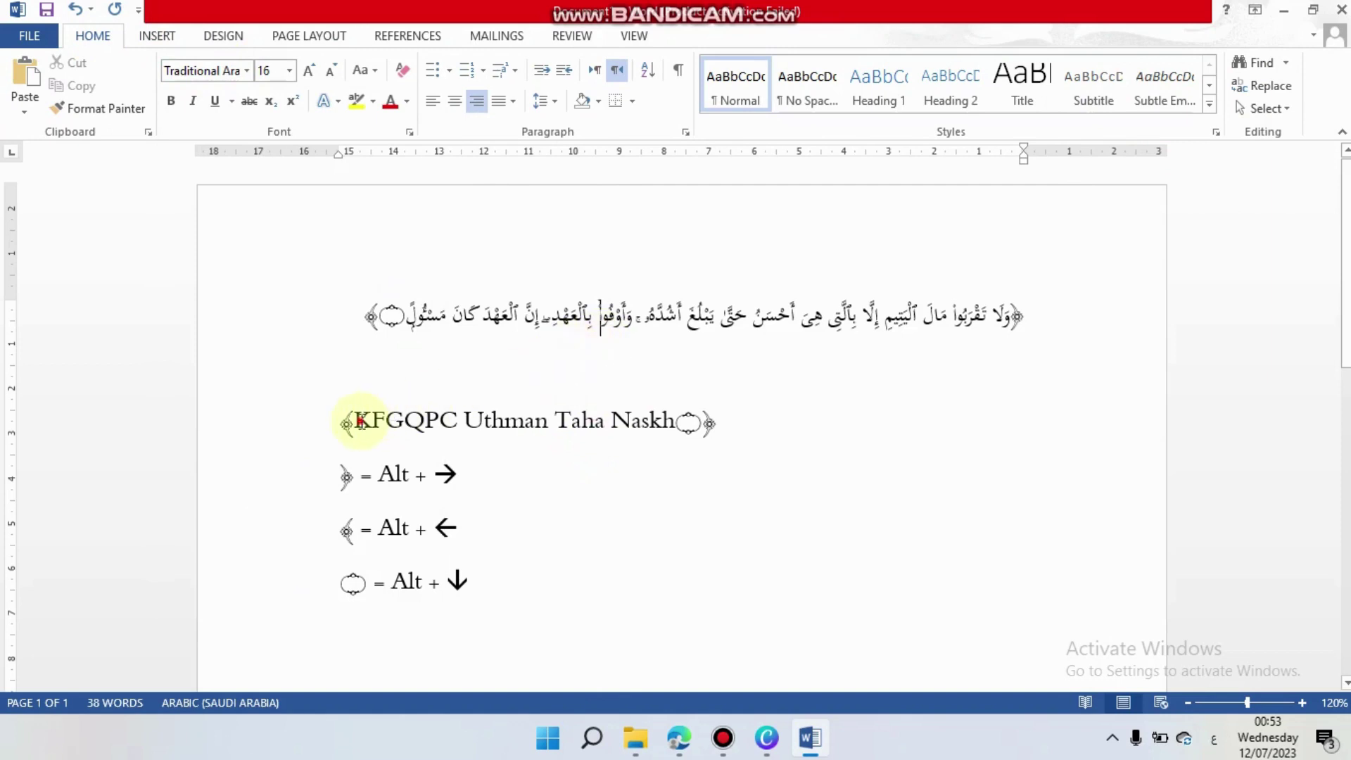
# Step: Select the text KFGQPC Uthman Taha Naskh, view the full symbol dialog for it, and close the dialog without inserting anything
pyautogui.moveTo(359, 421); pyautogui.dragTo(674, 425)
pyautogui.hotkey('ctrl', 'shift')
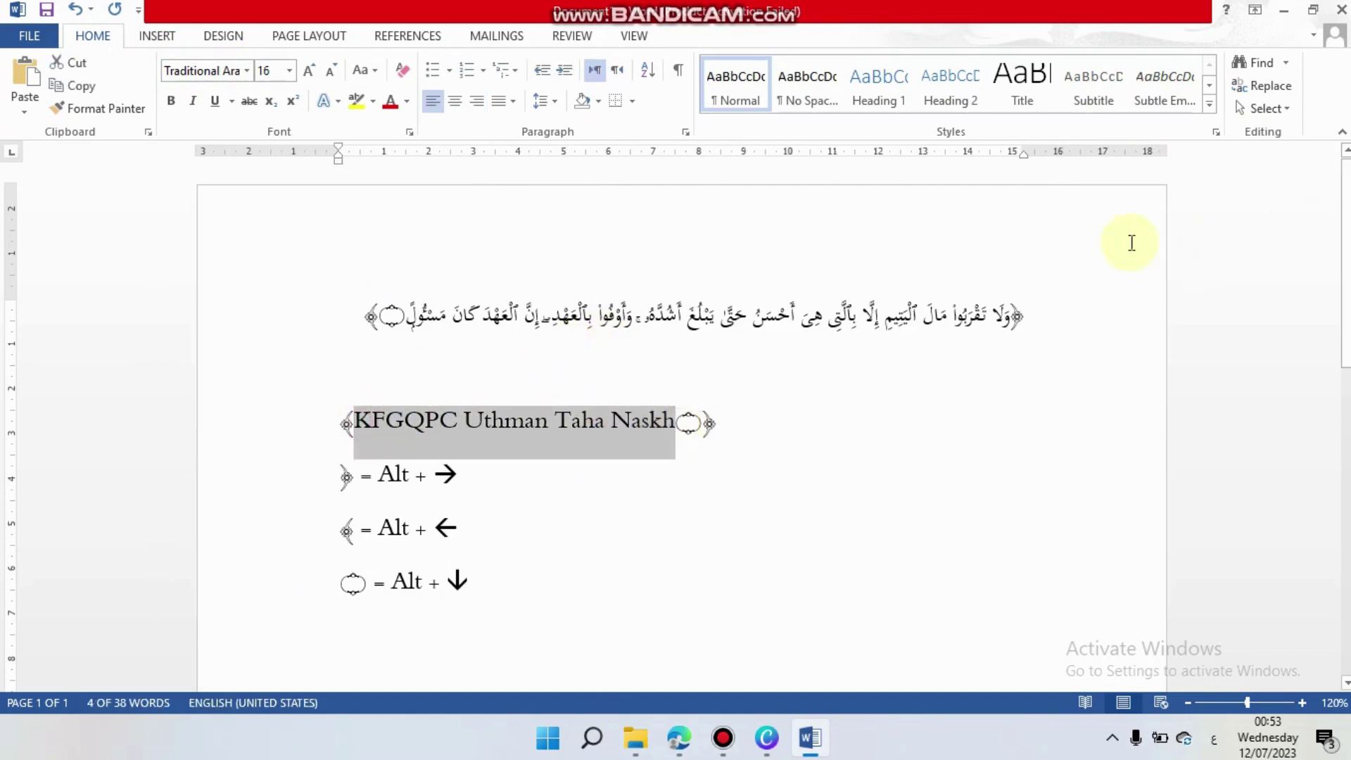
pyautogui.click(157, 35)
pyautogui.click(1268, 84)
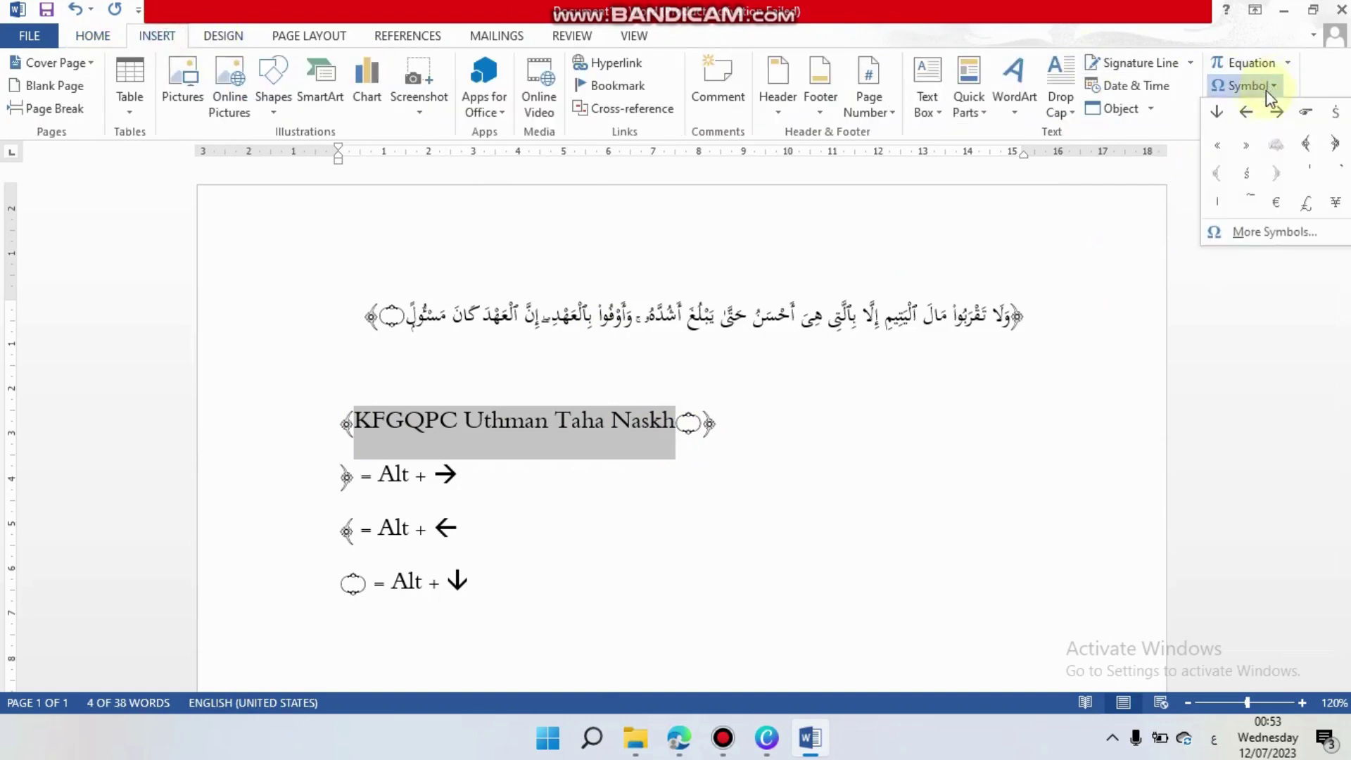
pyautogui.click(1231, 238)
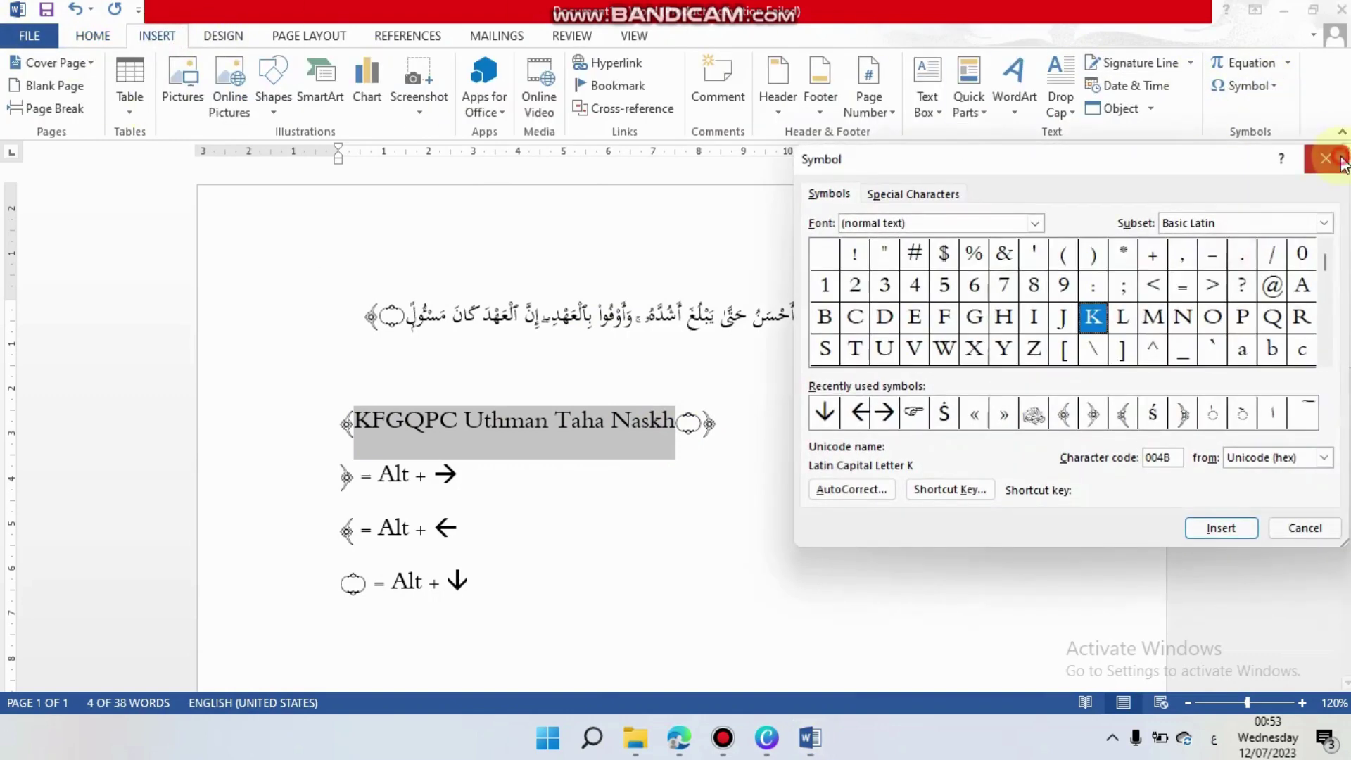
pyautogui.click(1341, 160)
pyautogui.click(93, 35)
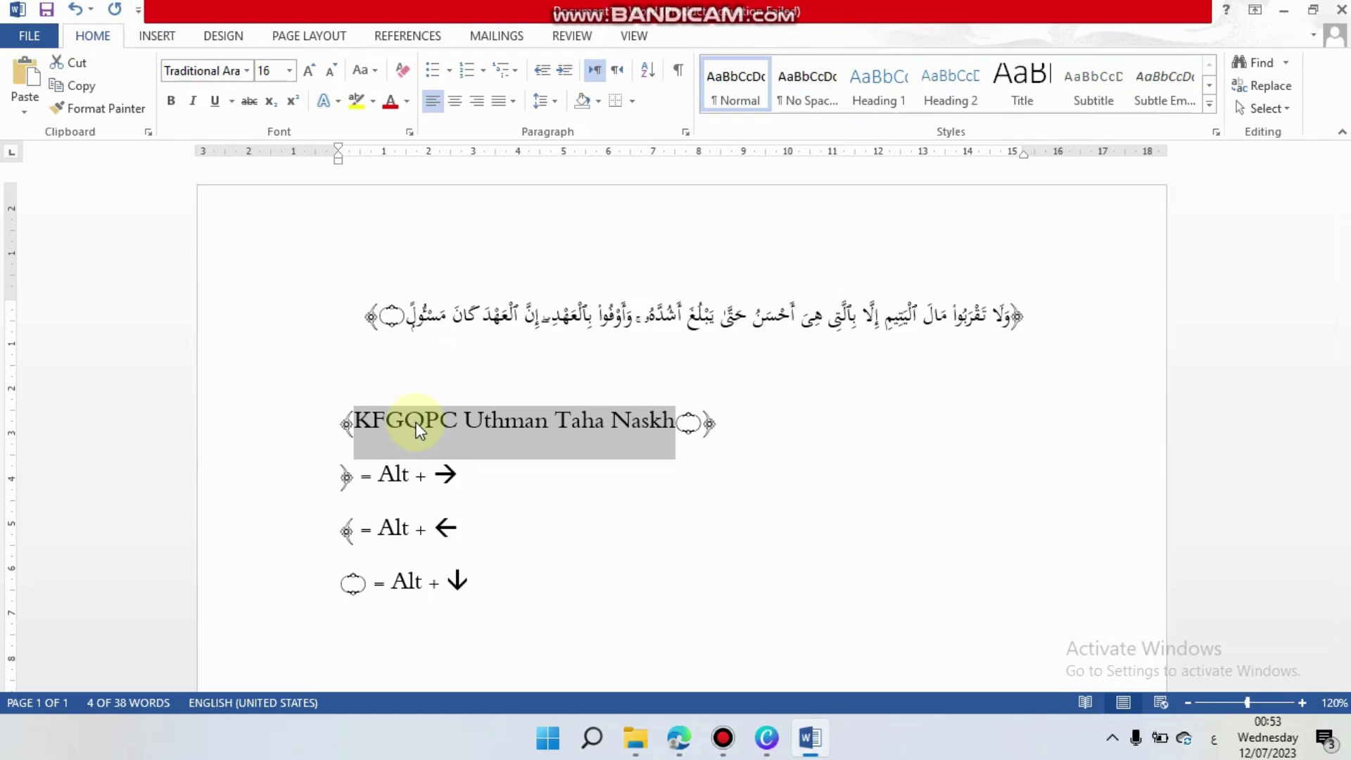
pyautogui.click(157, 36)
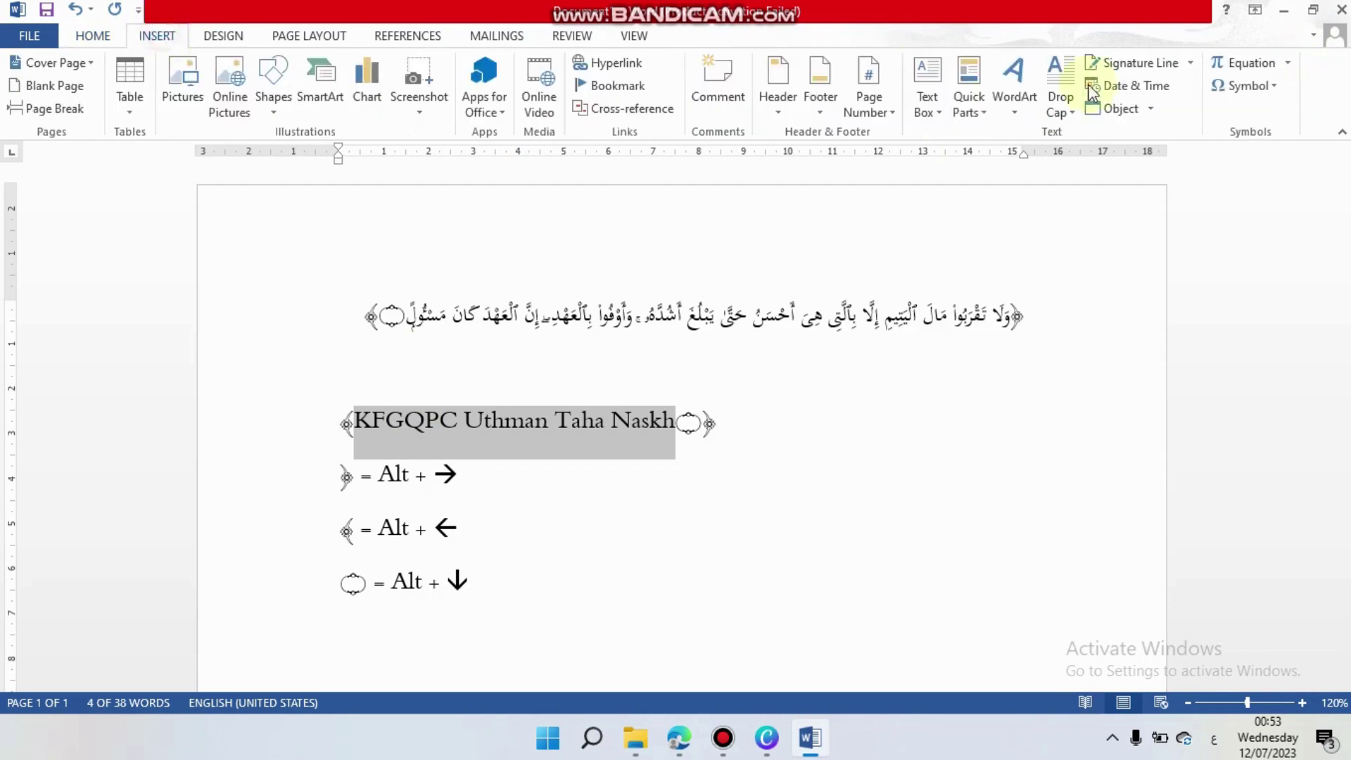
pyautogui.click(1230, 101)
pyautogui.click(493, 472)
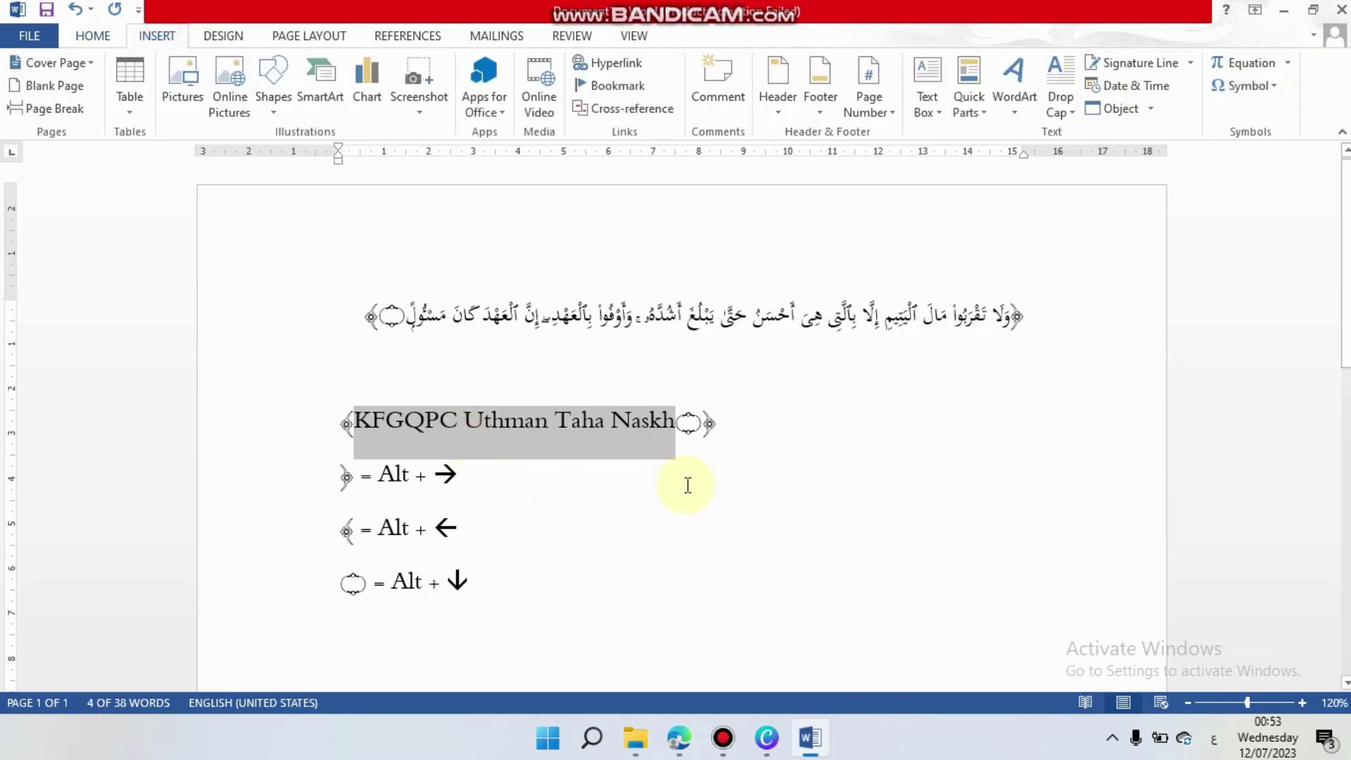